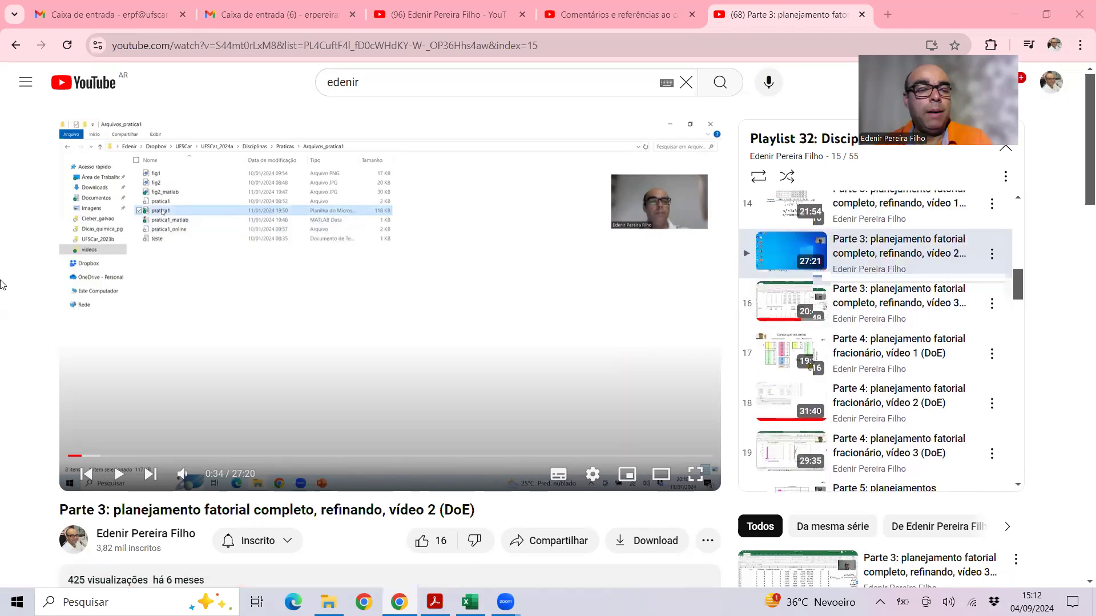
# Read the comment thread under the video, including the question about a qualitative third variable in a 2³ design
pyautogui.scroll(-10, 57, 317)
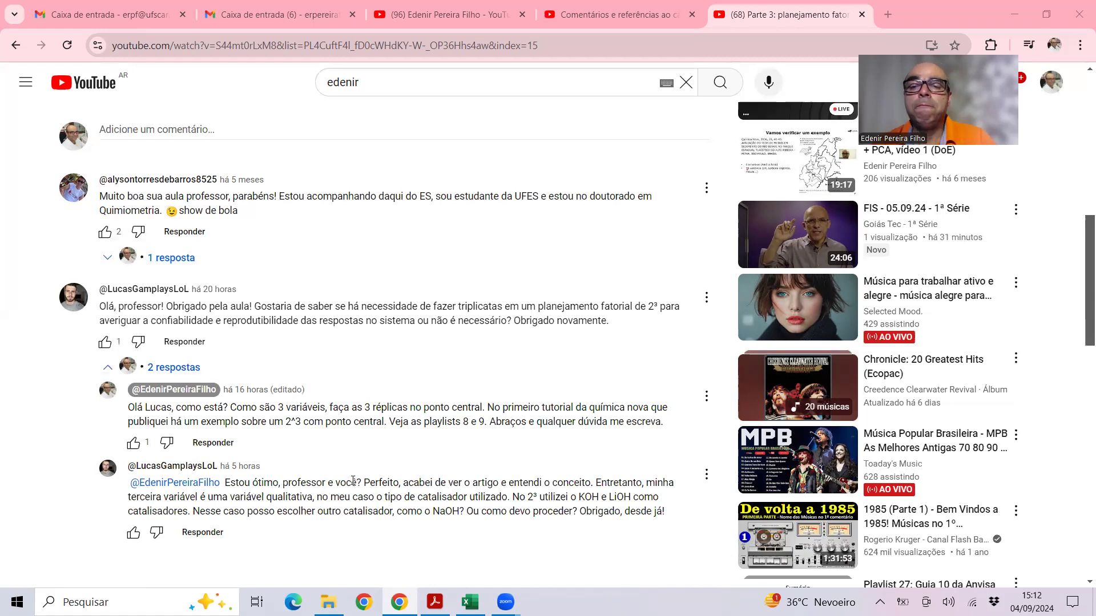
pyautogui.scroll(7, 529, 467)
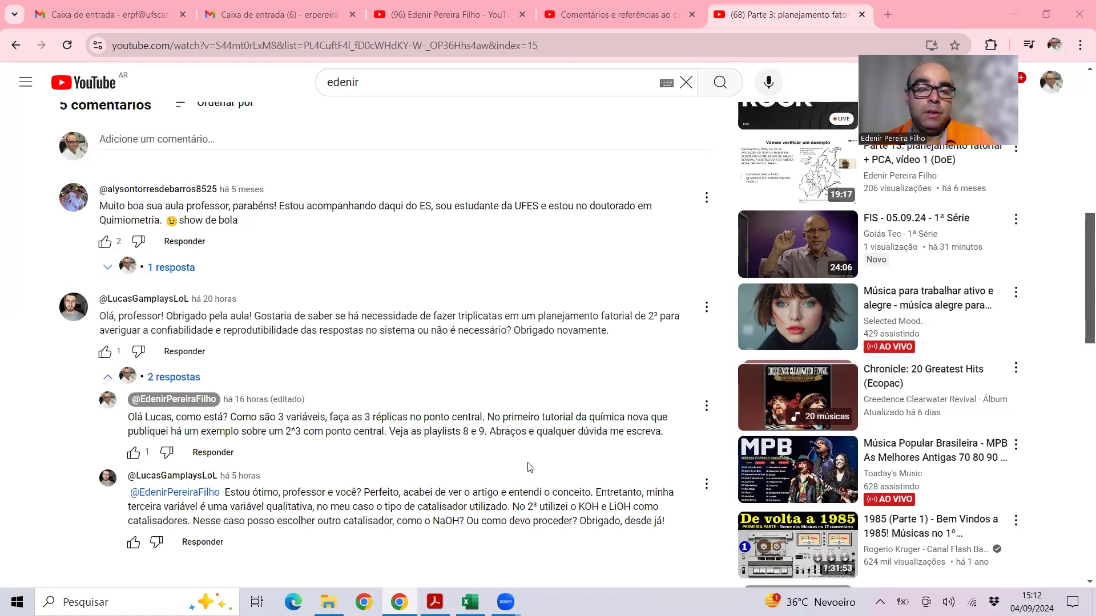
pyautogui.scroll(-20, 940, 309)
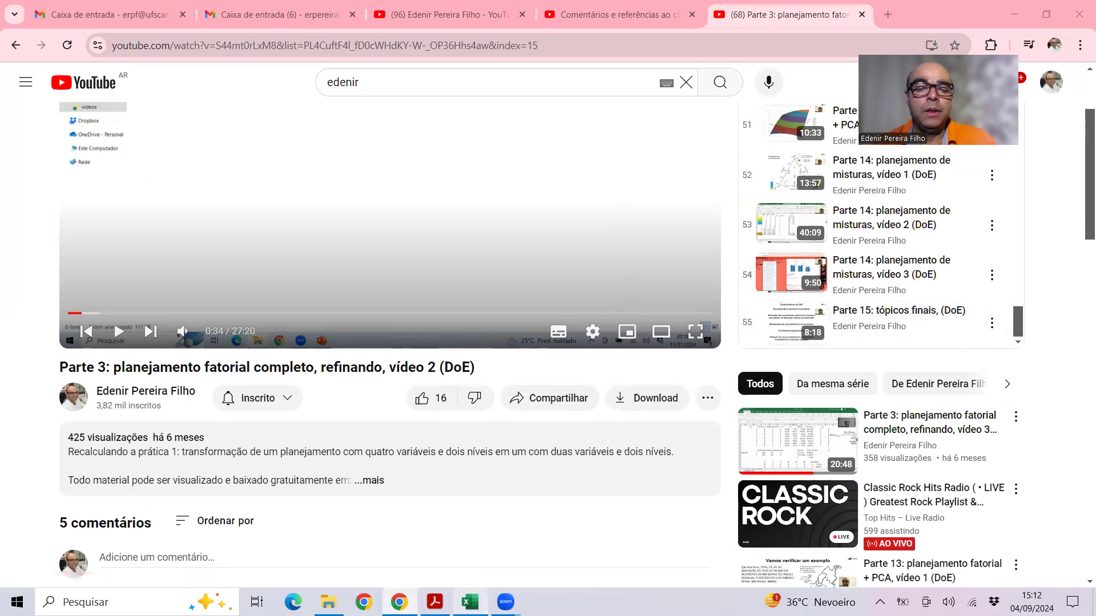
# Switch to the blank Excel workbook and enter the headers Exp, v1 and v2 in cells A1 to C1
pyautogui.click(470, 603)
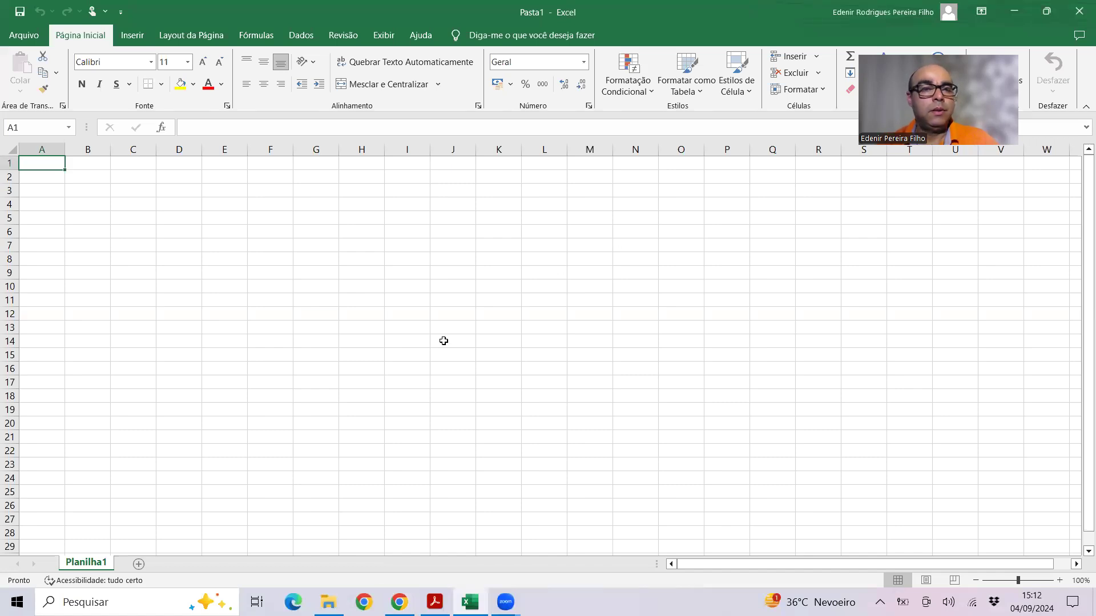
pyautogui.keyDown('ctrl'); pyautogui.scroll(4, 443, 341); pyautogui.keyUp('ctrl')
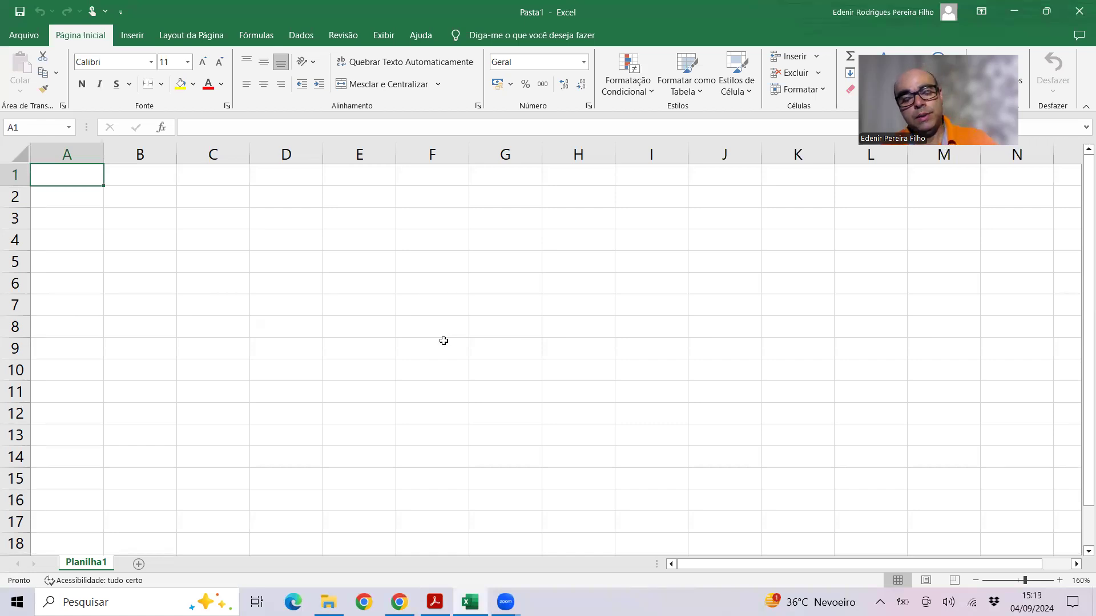
pyautogui.write('Exp')
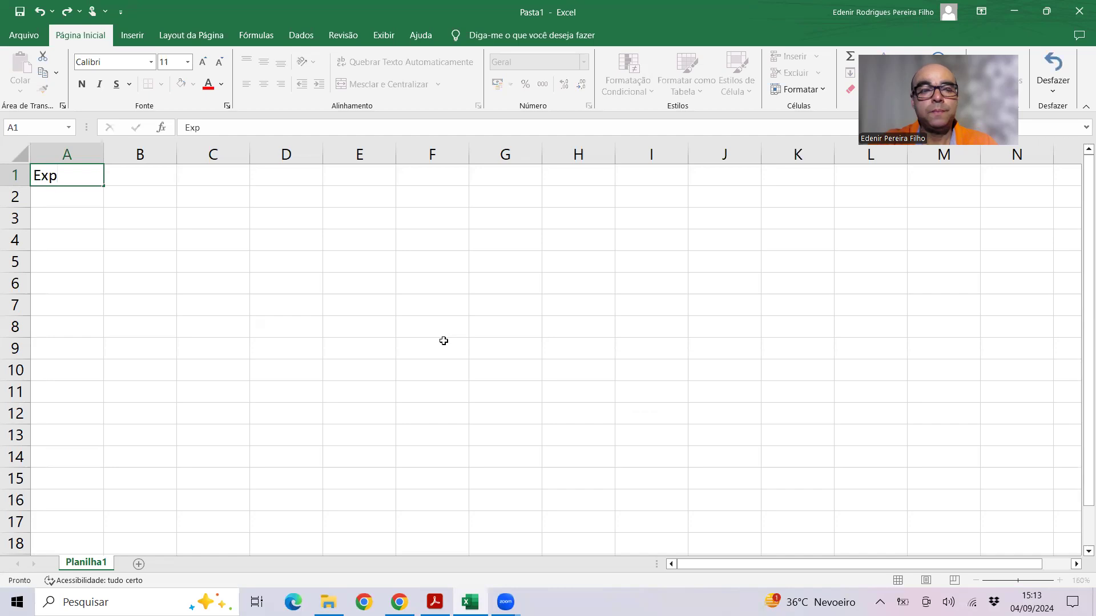
pyautogui.press('Tab')
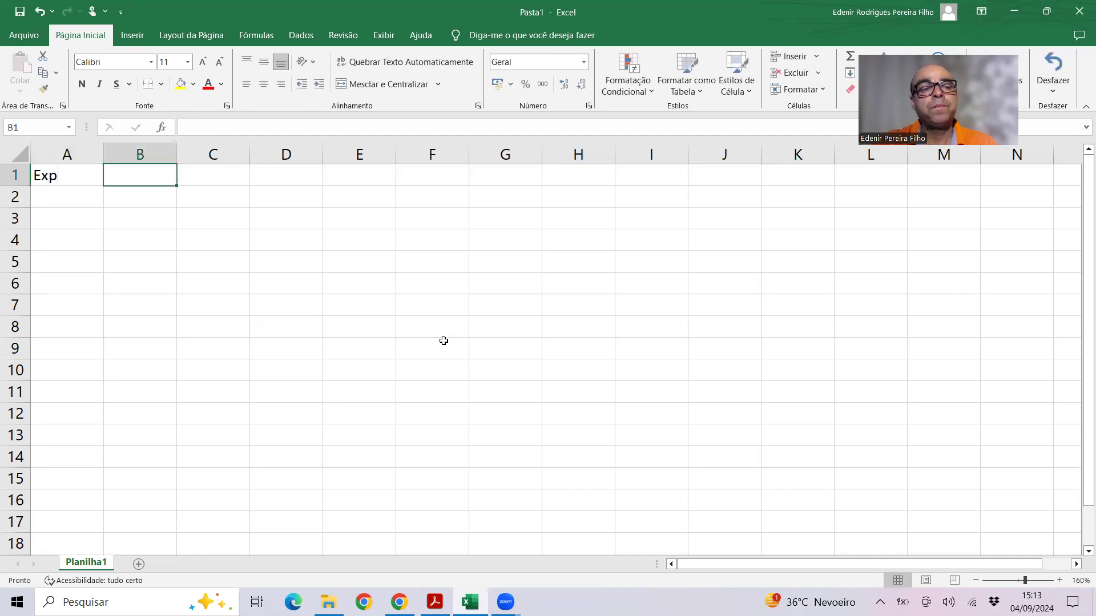
pyautogui.write('v1')
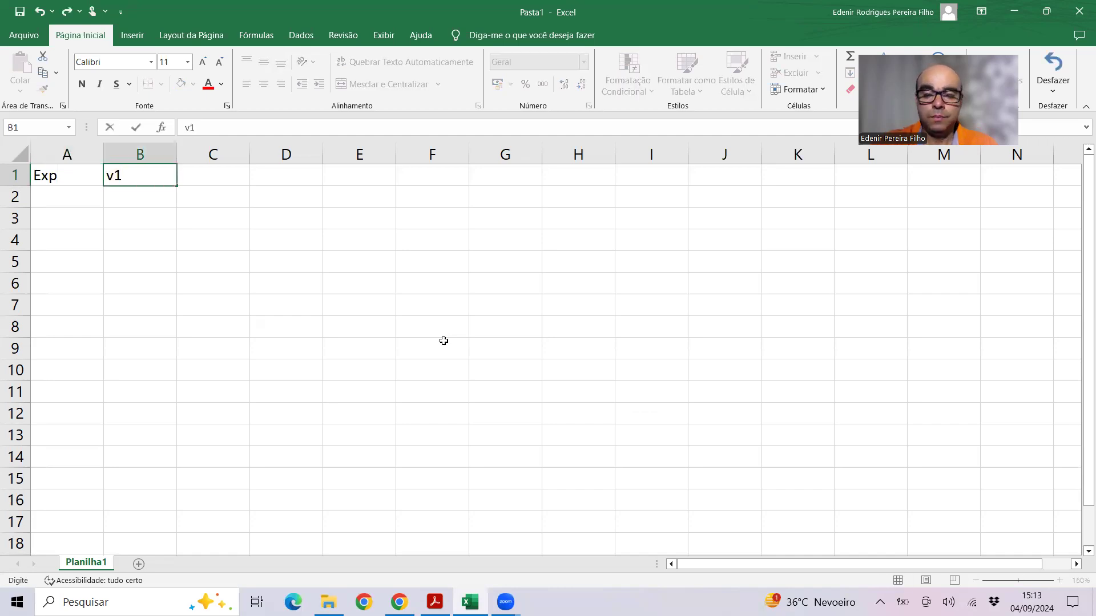
pyautogui.press('Tab')
pyautogui.write('v2')
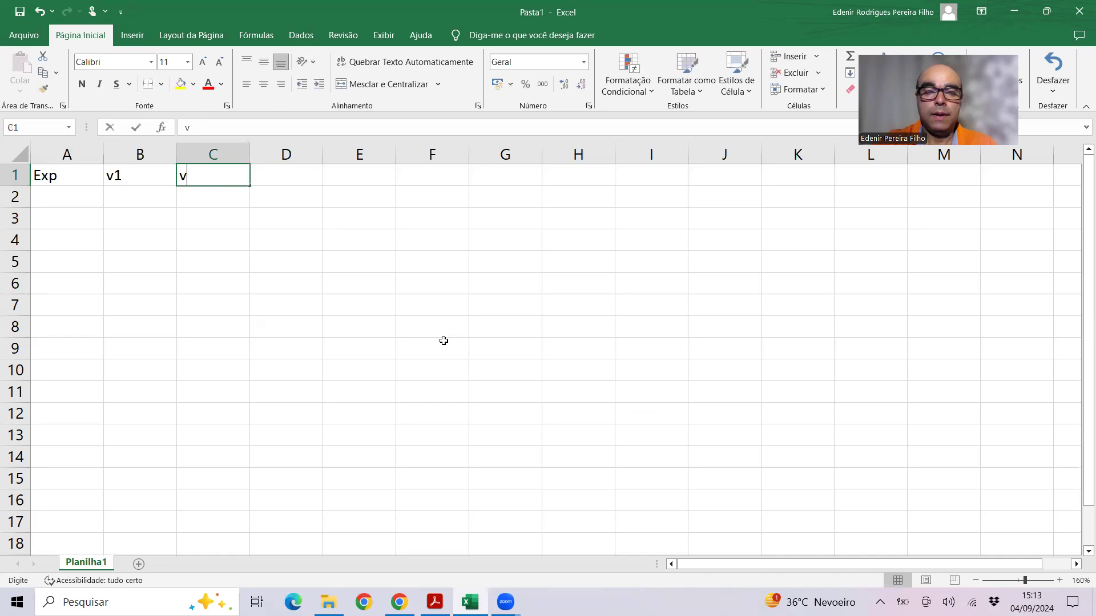
pyautogui.press('Return')
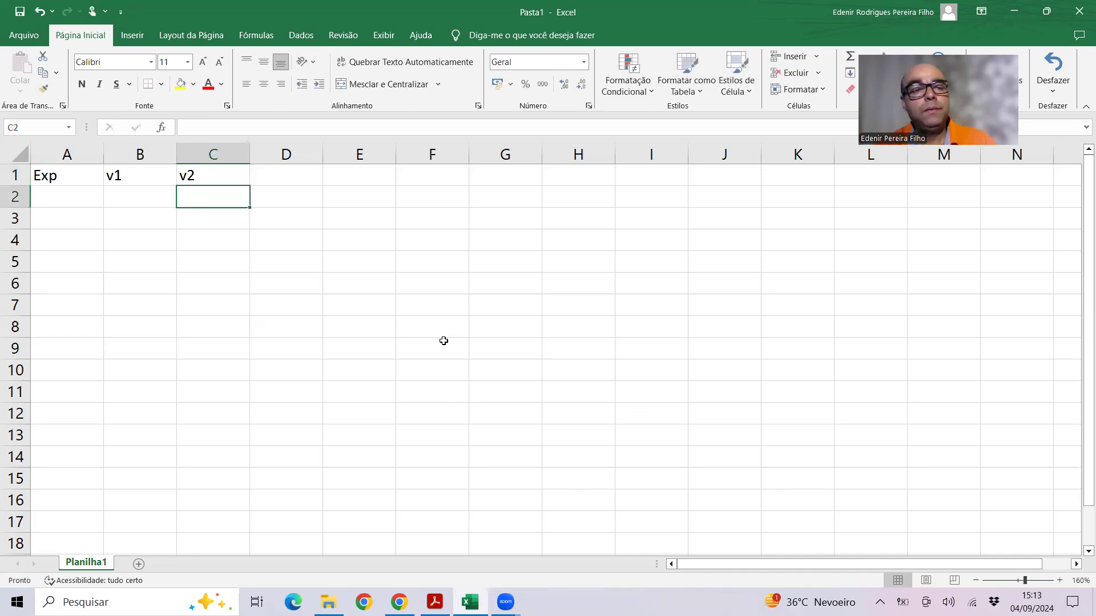
# Number the experiments from 1 to 8 in cells A2 to A9 under the Exp header
pyautogui.click(84, 202)
pyautogui.write('1')
pyautogui.press('Return')
pyautogui.write('2')
pyautogui.press('Return')
pyautogui.moveTo(81, 197); pyautogui.dragTo(106, 366)
# Add the header v3 cat in cell D1 for the categorical variable
pyautogui.click(271, 177)
pyautogui.write('v3')
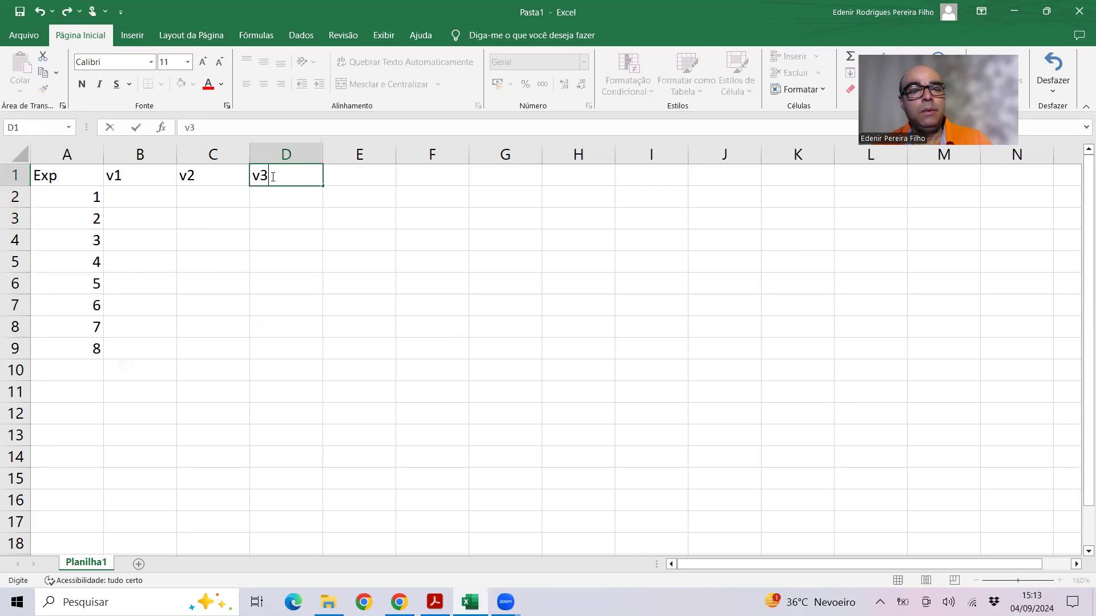
pyautogui.write(' cat')
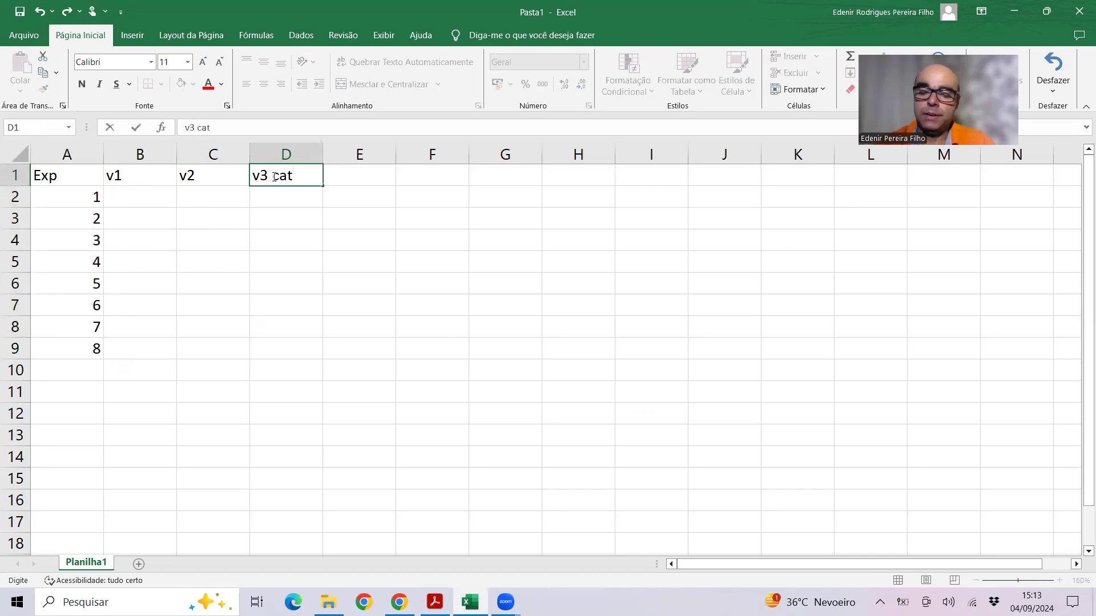
pyautogui.press('Return')
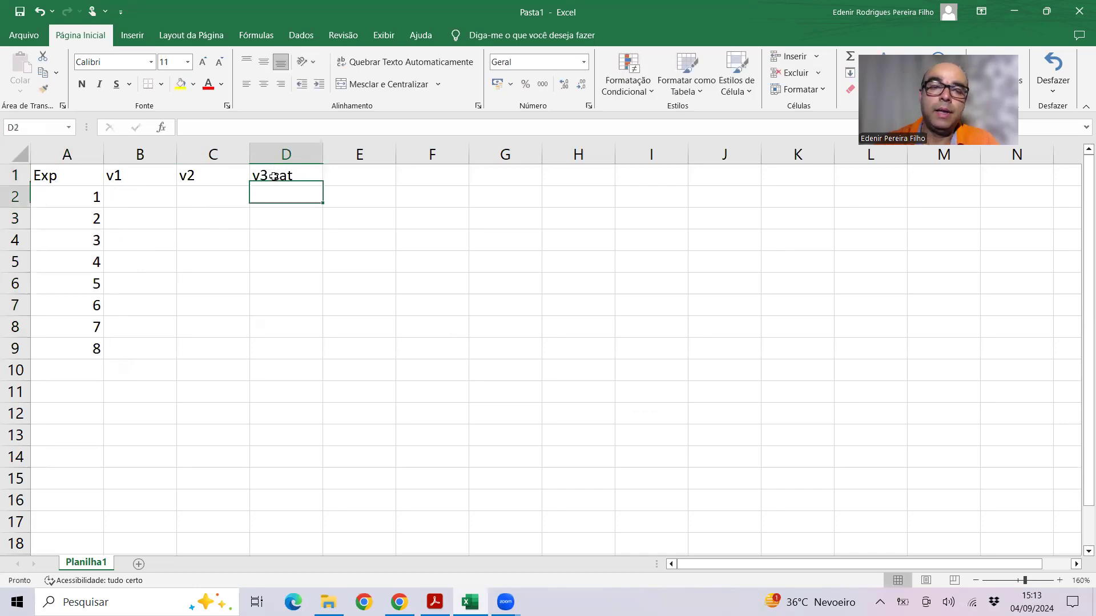
# Enter the first two v1 levels, -1 in cell B2 and 1 in cell B3
pyautogui.click(157, 205)
pyautogui.write('-1')
pyautogui.press('Return')
pyautogui.write('1')
pyautogui.press('Return')
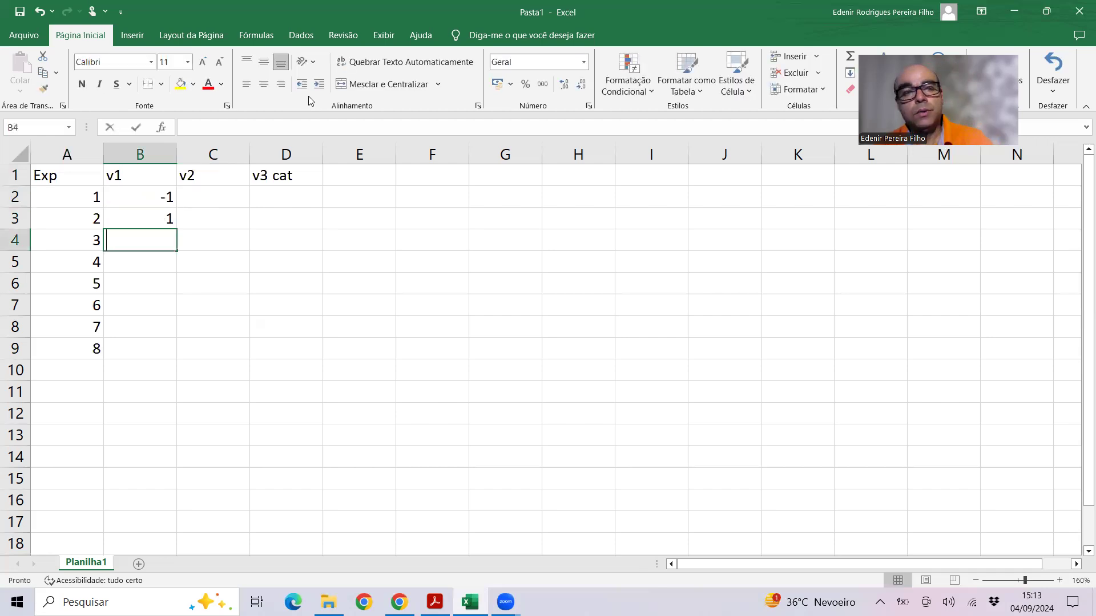
# Repeat the v1 level pattern by entering =B2 in cell B4 and filling it down to B9
pyautogui.write('=')
pyautogui.click(145, 193)
pyautogui.press('Return')
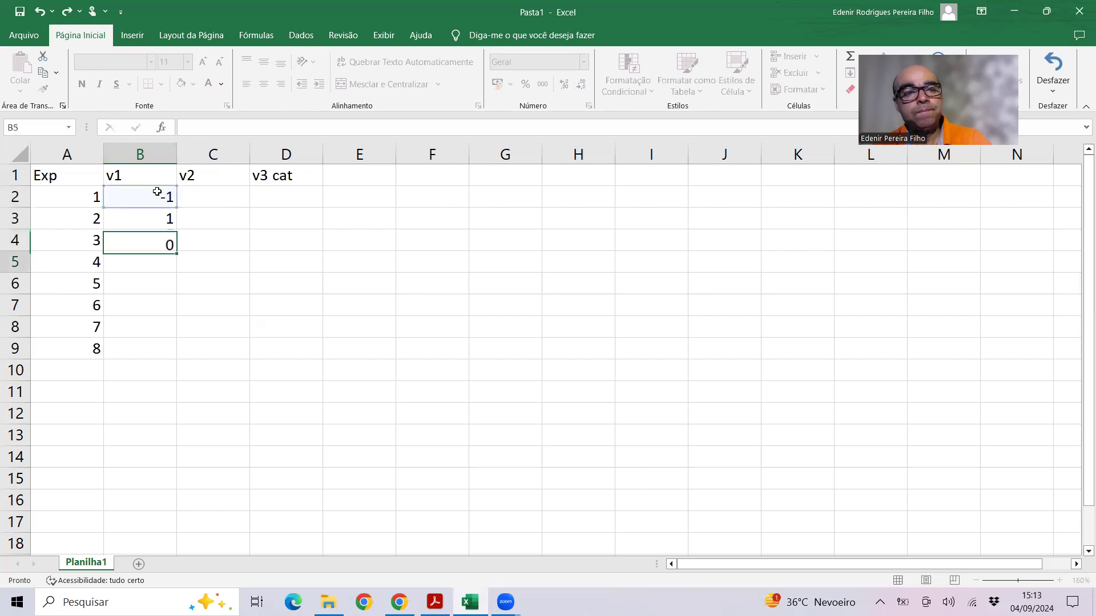
pyautogui.click(172, 240)
pyautogui.moveTo(177, 251); pyautogui.dragTo(178, 356)
# Enter the v2 levels -1, -1, 1 and 1 in cells C2 to C5
pyautogui.click(215, 201)
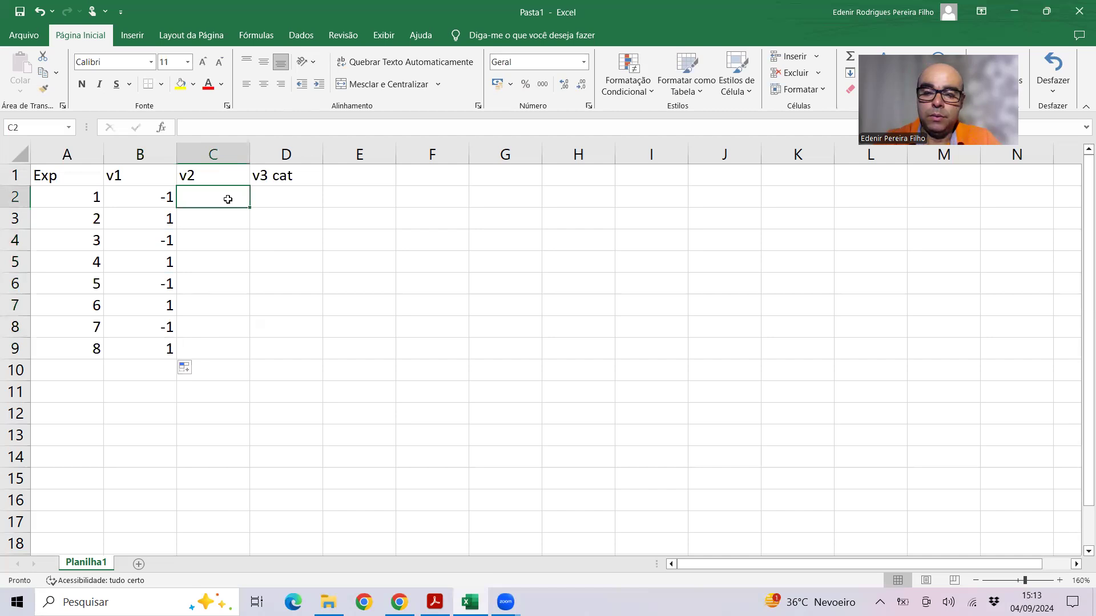
pyautogui.write('-1')
pyautogui.press('Return')
pyautogui.write('-1')
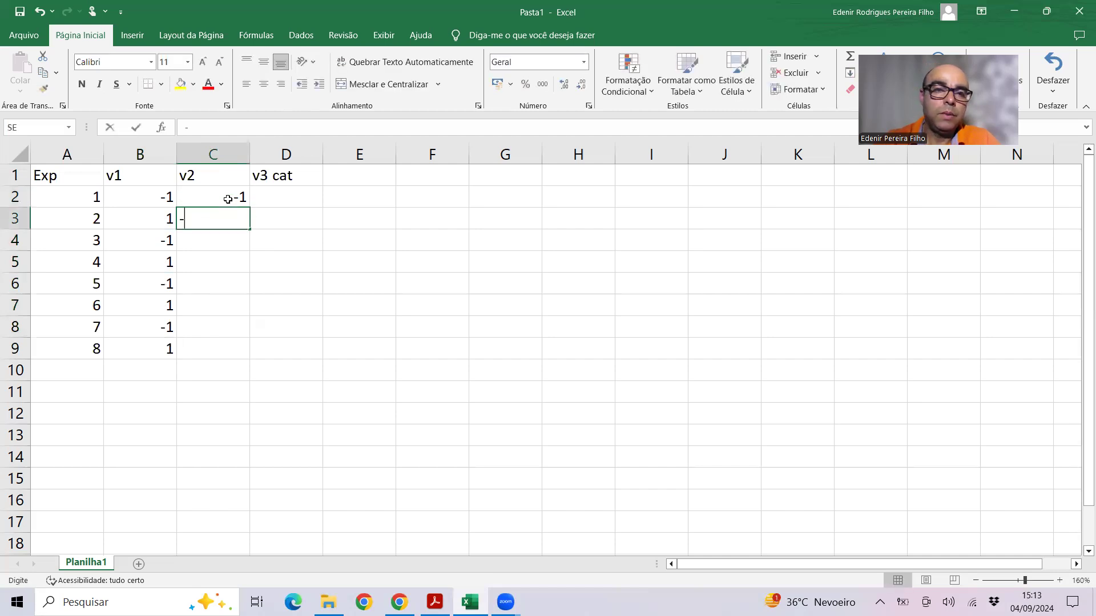
pyautogui.press('Return')
pyautogui.write('1')
pyautogui.press('Return')
pyautogui.write('1')
pyautogui.press('Return')
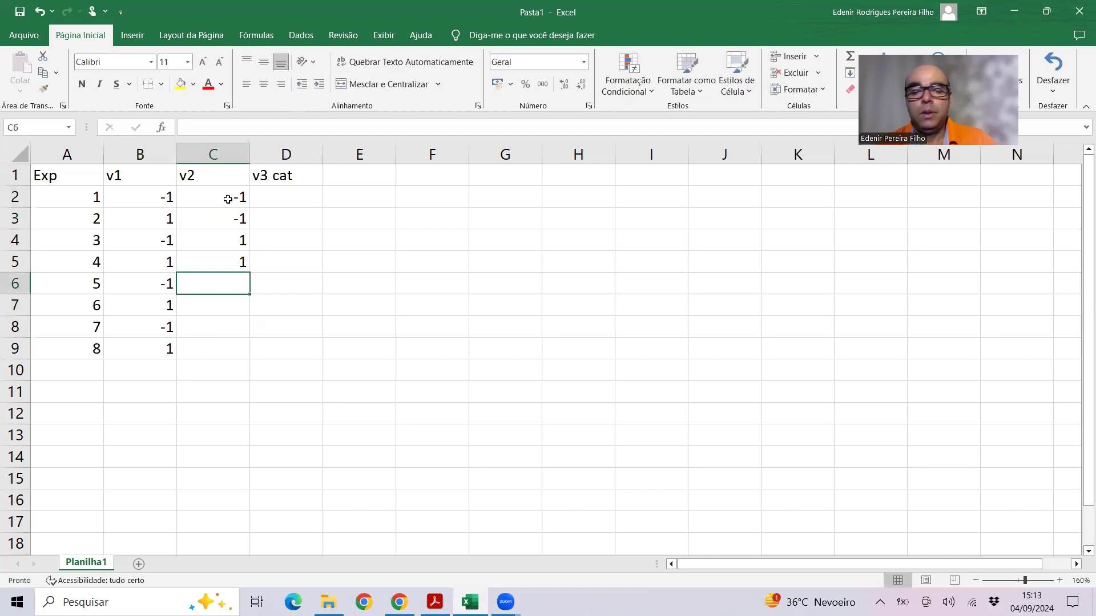
# Repeat the v2 level pattern by entering =C2 in cell C6 and filling it down to C9
pyautogui.write('=')
pyautogui.click(212, 202)
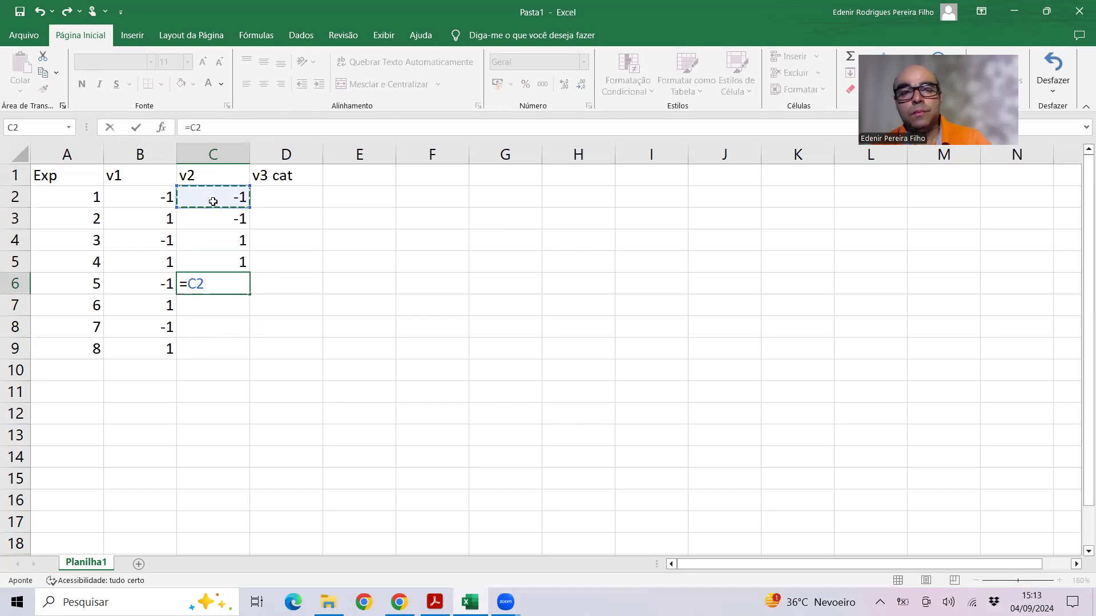
pyautogui.press('Return')
pyautogui.click(240, 284)
pyautogui.moveTo(249, 293); pyautogui.dragTo(242, 350)
# Enter the level -1 in cells D2 to D5 of the v3 cat column
pyautogui.click(284, 193)
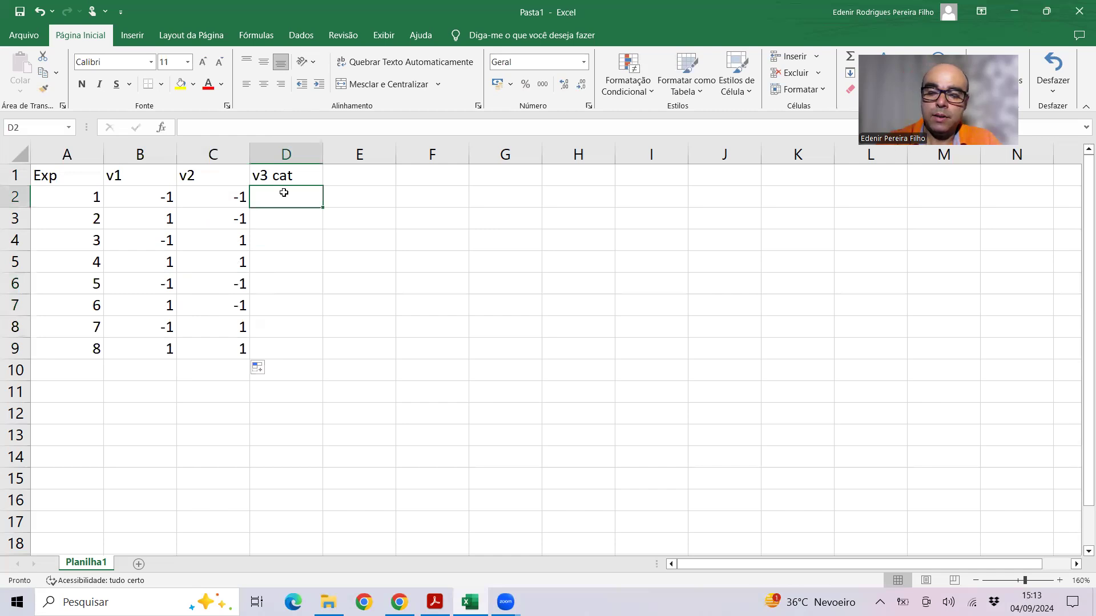
pyautogui.write('-1')
pyautogui.press('Return')
pyautogui.write('-1')
pyautogui.press('Return')
pyautogui.write('-1')
pyautogui.press('Return')
pyautogui.write('+')
pyautogui.press('Escape')
pyautogui.write('-1')
pyautogui.press('Return')
# Enter the level 1 in cell D6 of the v3 cat column and fill it down to D9
pyautogui.write('1')
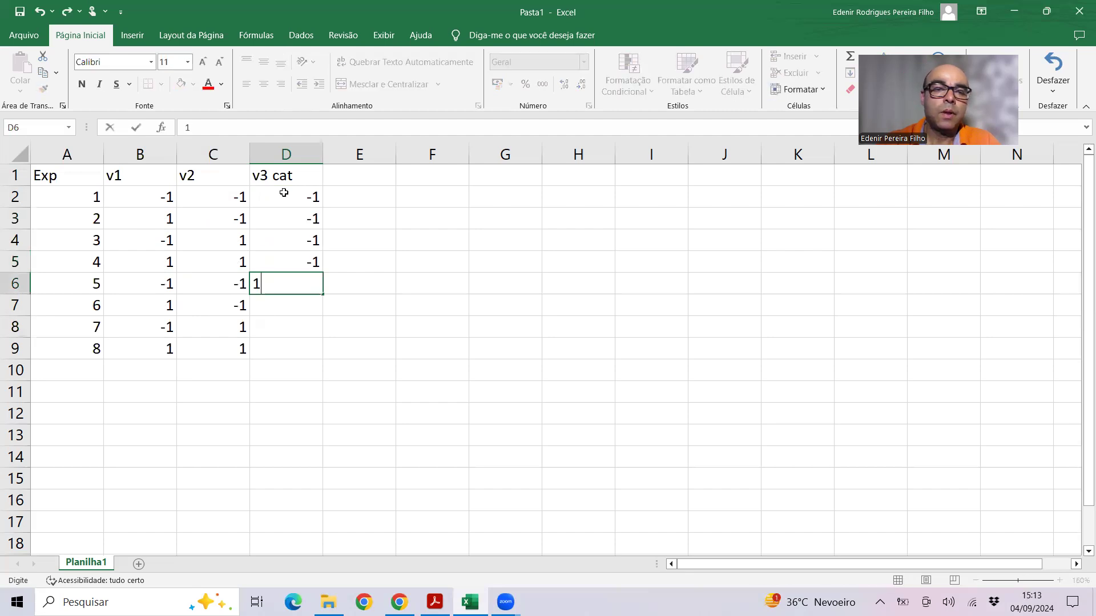
pyautogui.press('Return')
pyautogui.click(315, 283)
pyautogui.moveTo(323, 294); pyautogui.dragTo(314, 360)
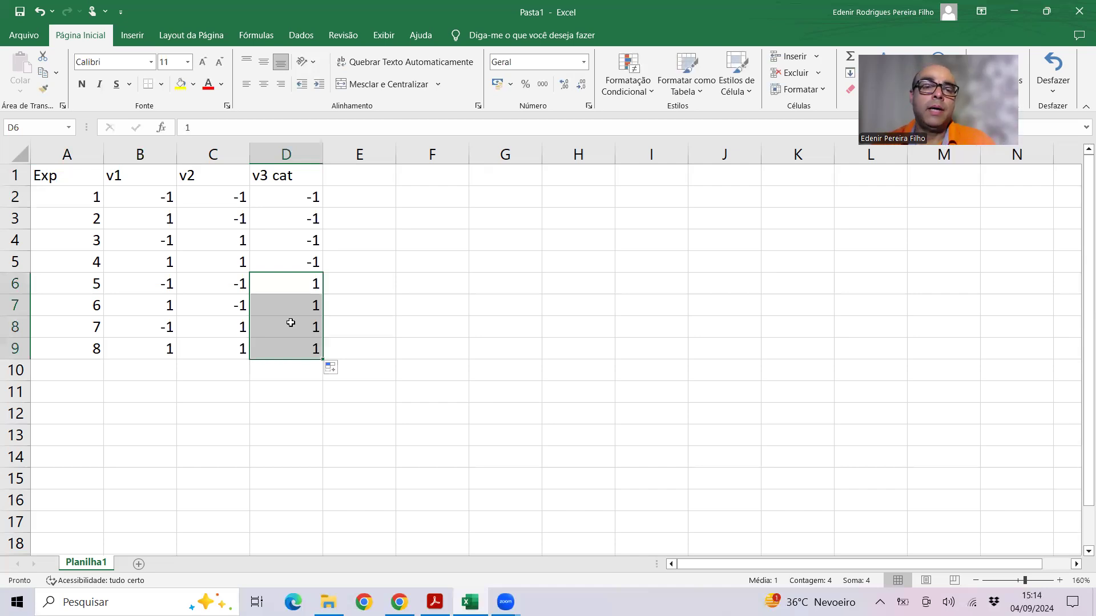
# Rename the sheet holding the design table as Opção1
pyautogui.doubleClick(88, 564)
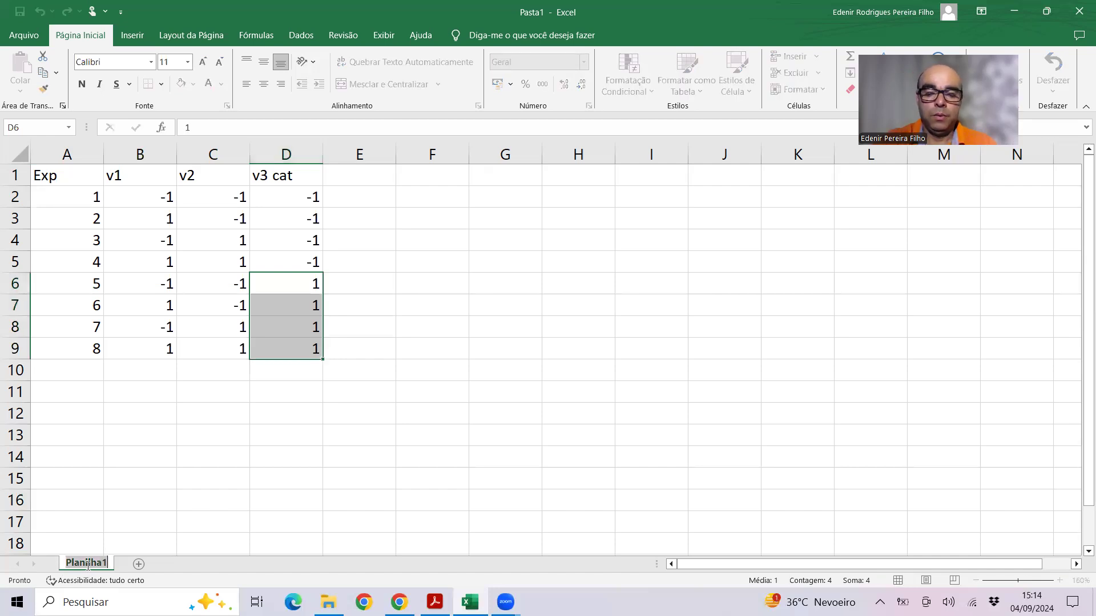
pyautogui.write('Opçã')
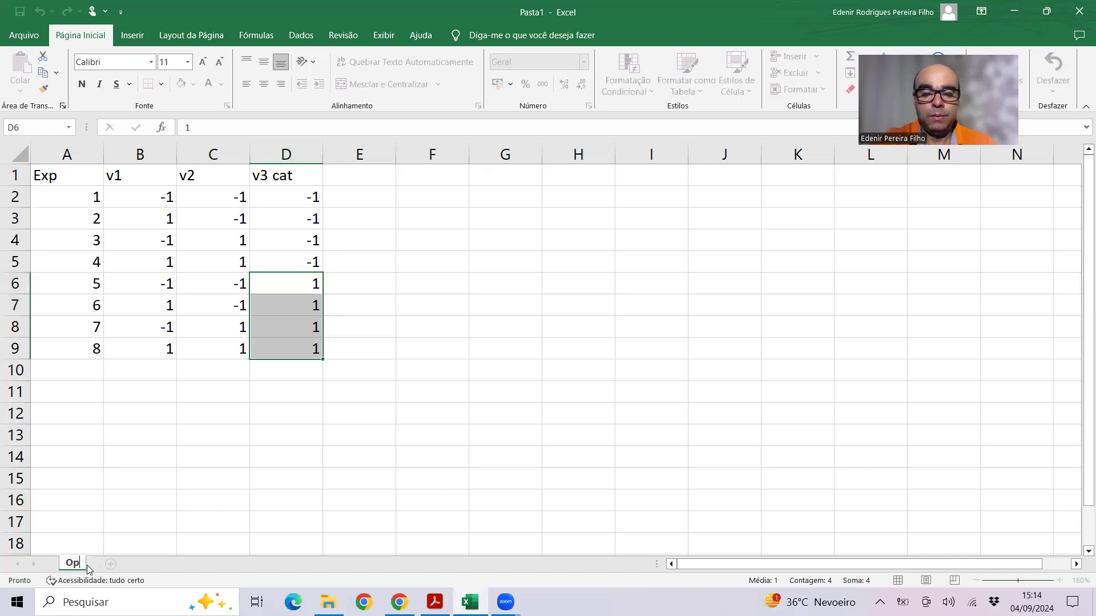
pyautogui.press('BackSpace')
pyautogui.press('BackSpace')
pyautogui.write('ção1')
pyautogui.press('Return')
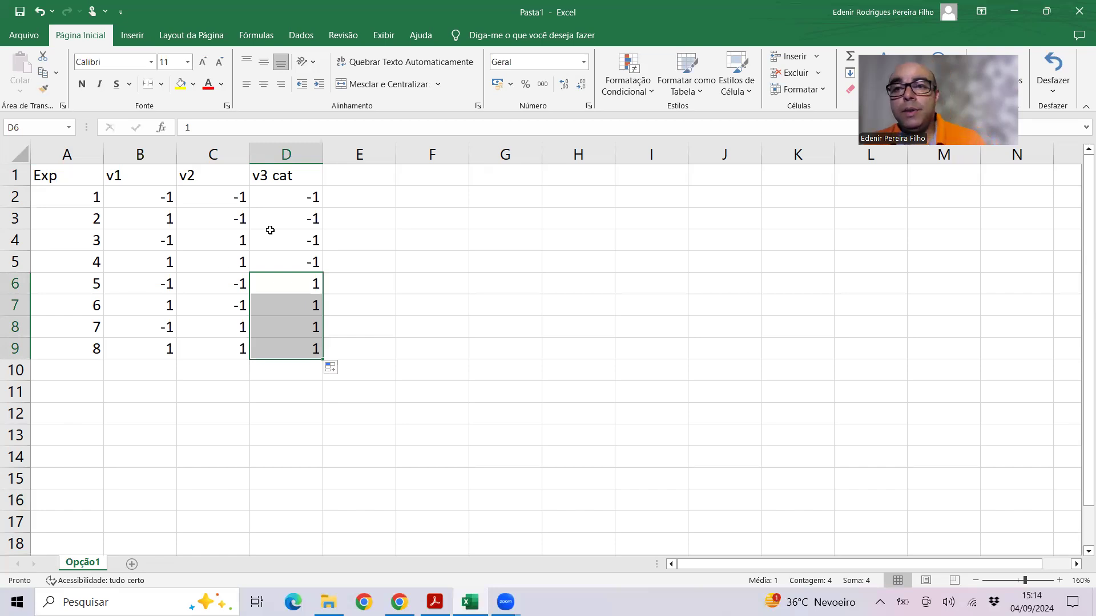
pyautogui.moveTo(281, 197); pyautogui.dragTo(280, 353)
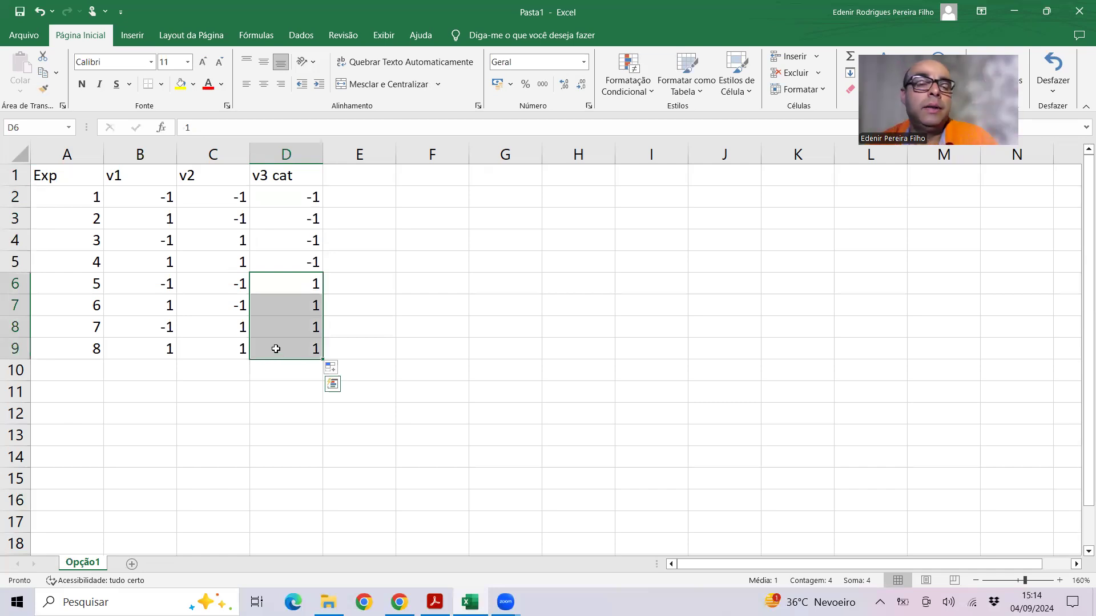
# Add a new sheet named Opção2 and return to the Opção1 sheet
pyautogui.click(132, 564)
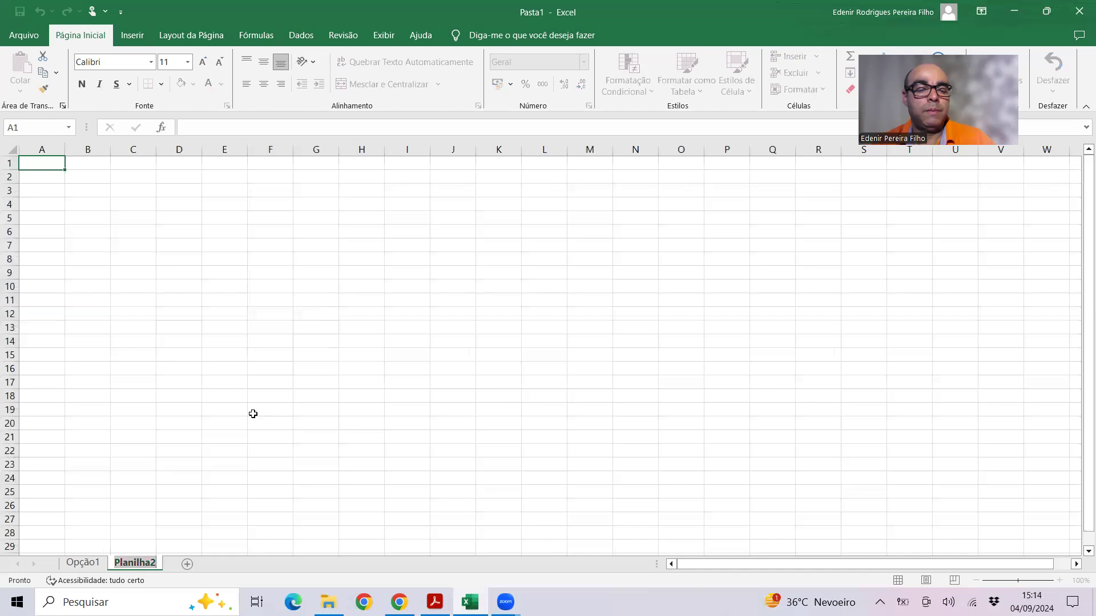
pyautogui.hotkey('alt', 'h')
pyautogui.write('orOpção')
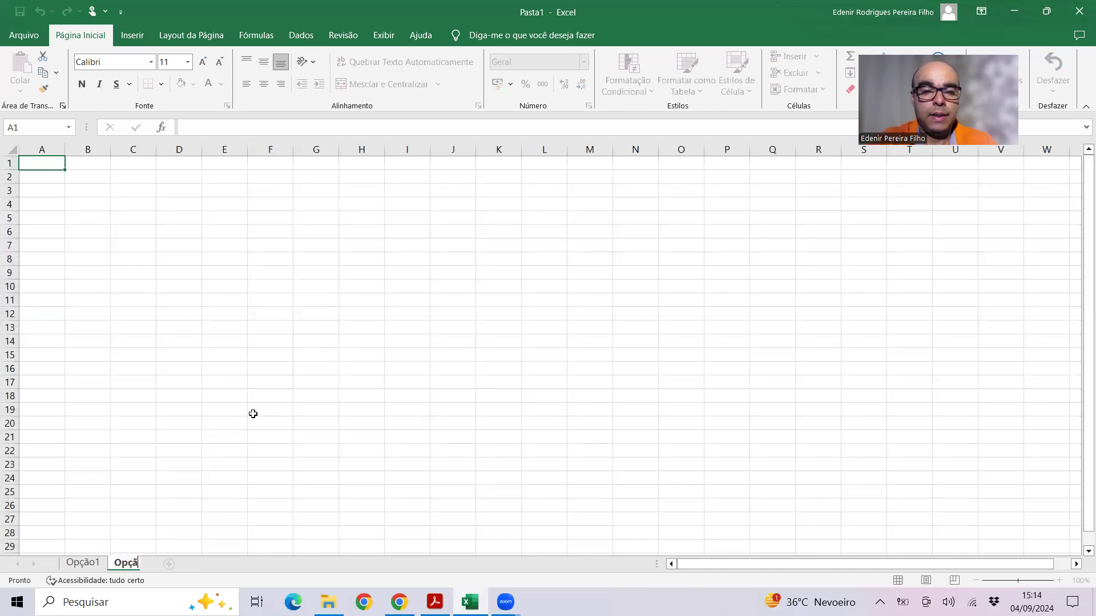
pyautogui.write('2')
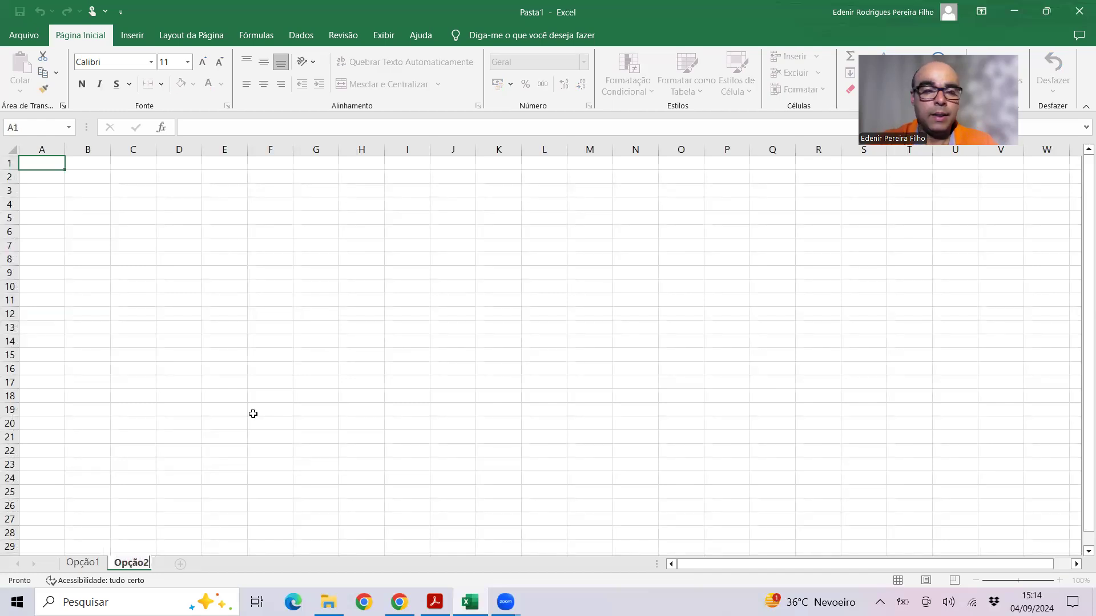
pyautogui.press('Return')
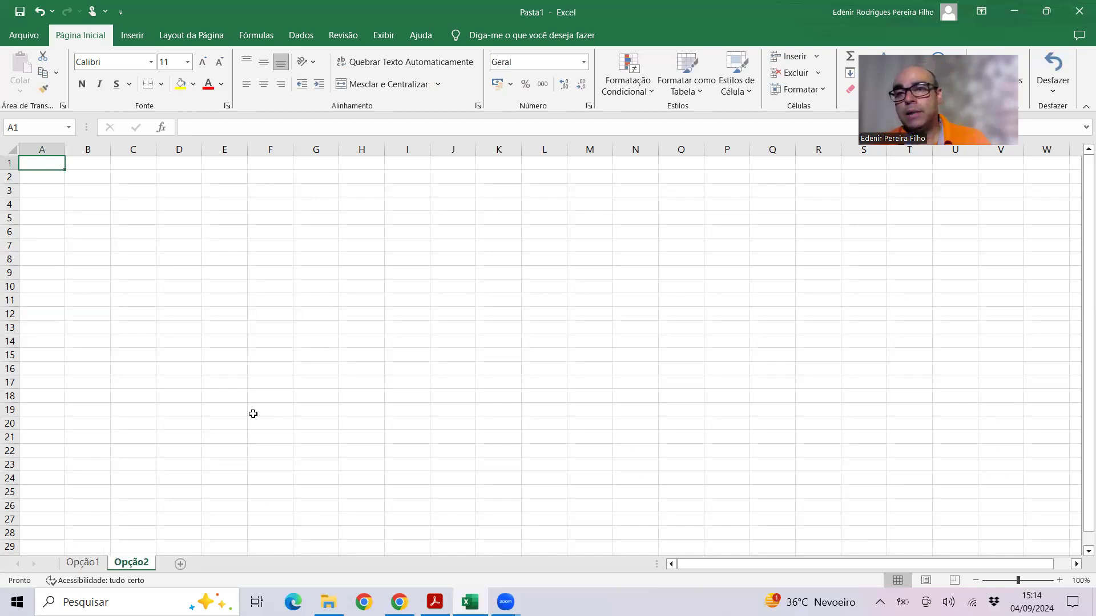
pyautogui.click(82, 563)
pyautogui.moveTo(77, 176); pyautogui.dragTo(228, 267)
pyautogui.moveTo(147, 204); pyautogui.dragTo(279, 346)
pyautogui.hotkey('ctrl', 'c')
pyautogui.rightClick(244, 300)
pyautogui.click(295, 308)
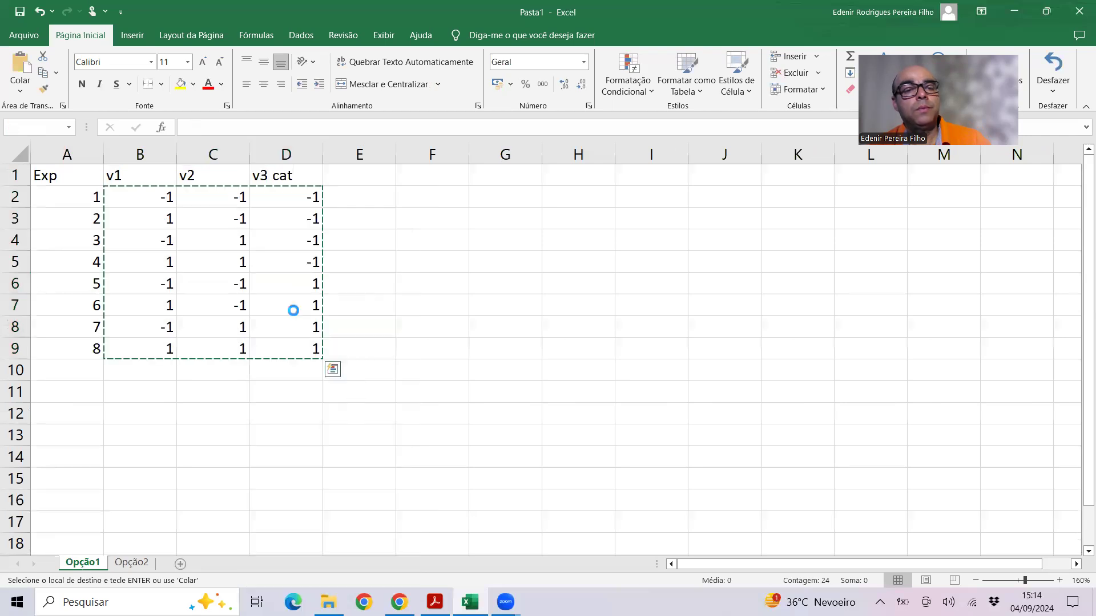
# Copy the entire contents of the Opção1 sheet and paste them at cell A1 of the Opção2 sheet
pyautogui.click(10, 154)
pyautogui.hotkey('ctrl', 'c')
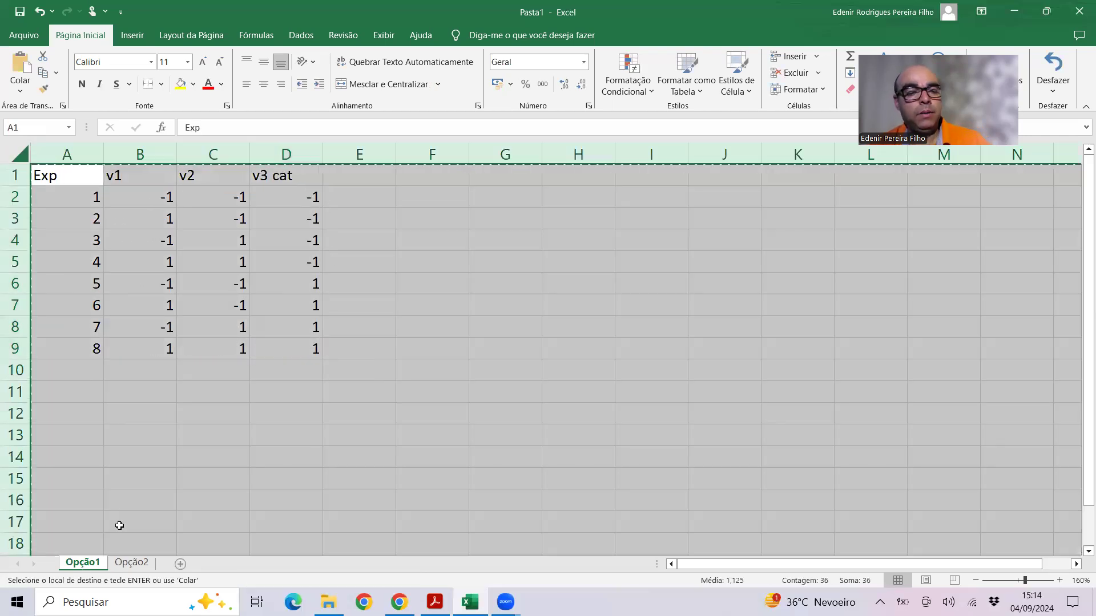
pyautogui.click(128, 564)
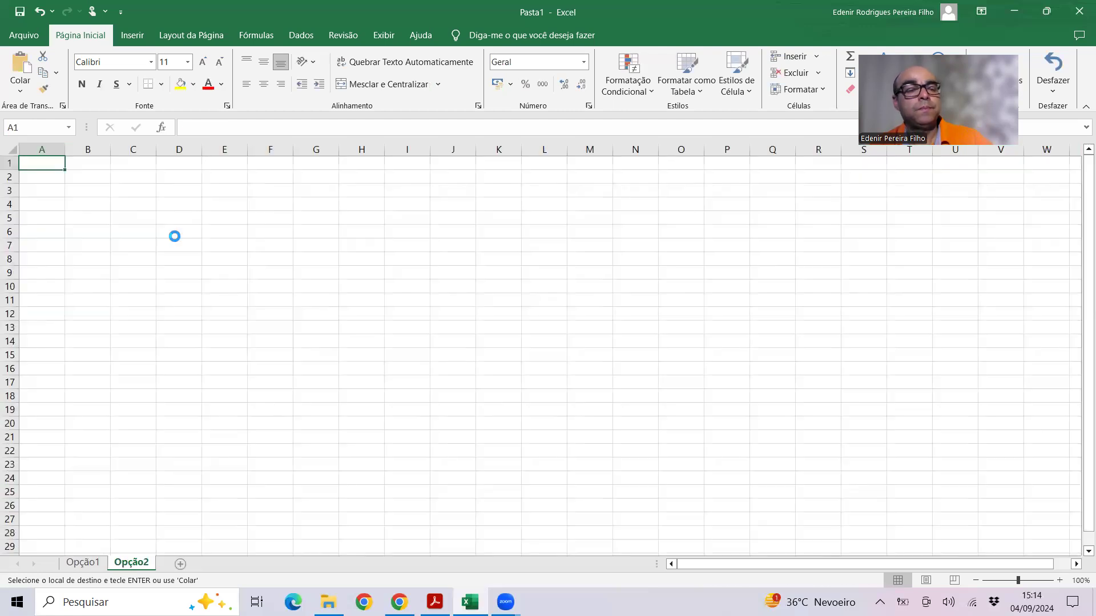
pyautogui.hotkey('ctrl', 'v')
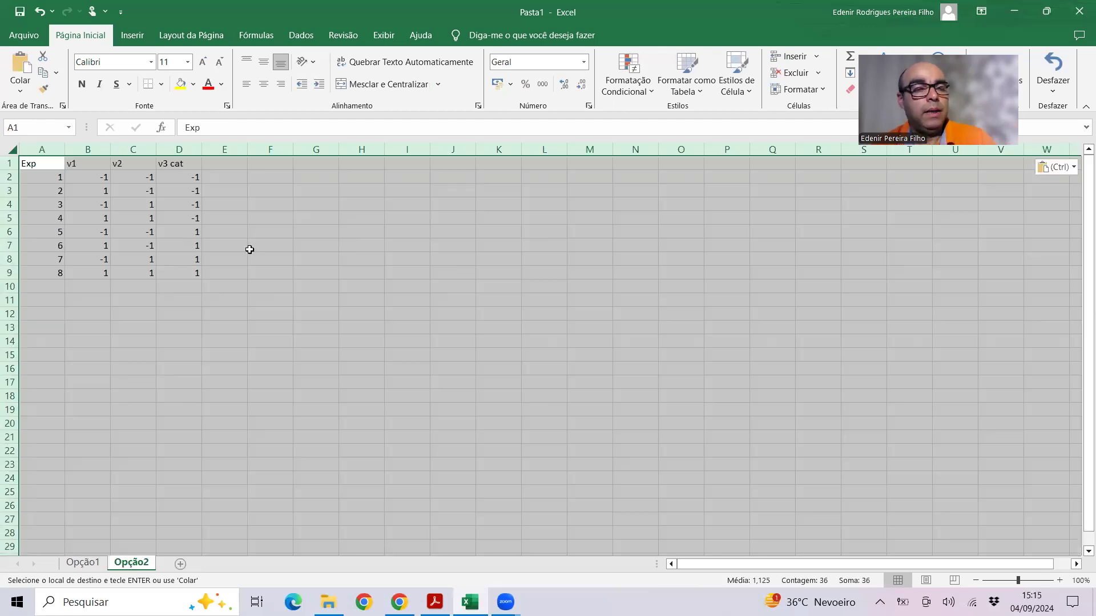
# Clear the last experiment's row from the Opção2 table by emptying the range A9:D10
pyautogui.scroll(4, 250, 249)
pyautogui.moveTo(70, 354); pyautogui.dragTo(289, 363)
pyautogui.hotkey('ctrl', 'v')
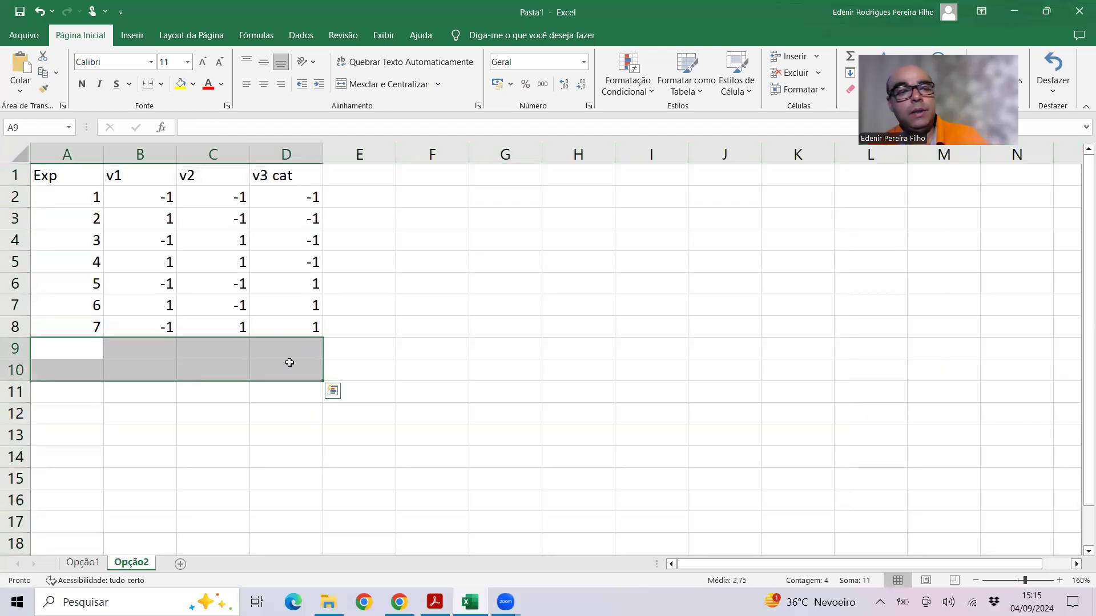
# Fill the v1 and v2 levels of experiments 1 to 4 in yellow and set both variables to 0 for experiments 5 to 7
pyautogui.moveTo(156, 194); pyautogui.dragTo(217, 258)
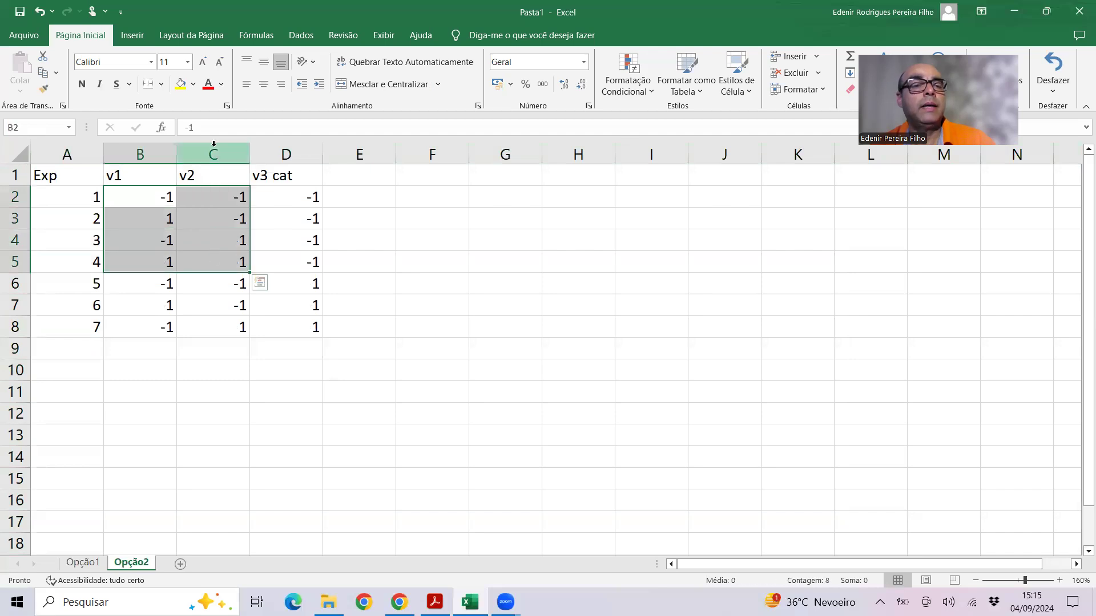
pyautogui.click(180, 84)
pyautogui.click(166, 279)
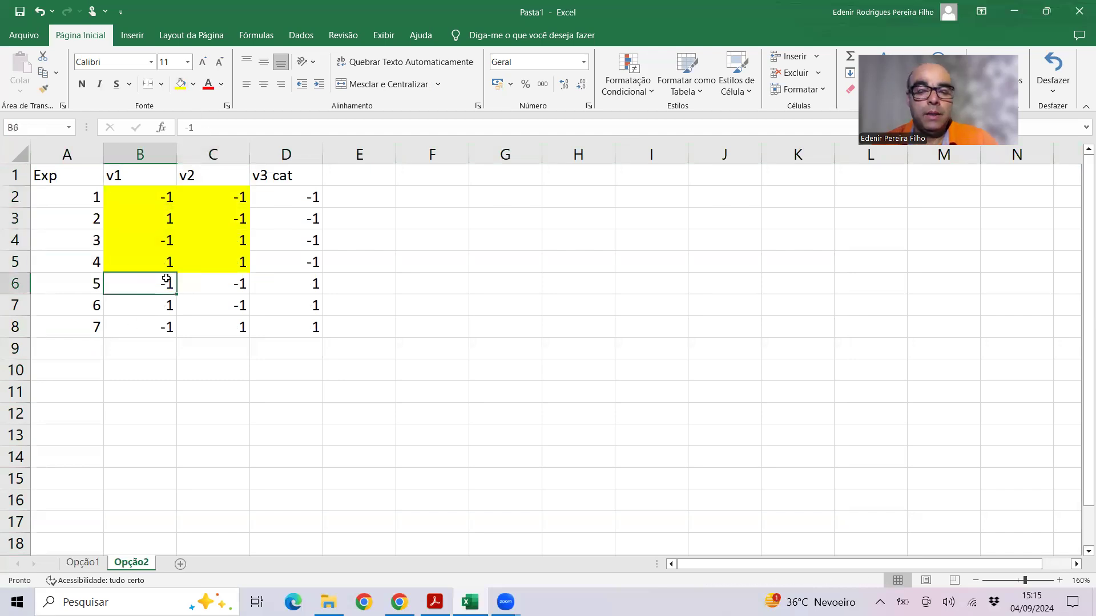
pyautogui.write('0')
pyautogui.press('Return')
pyautogui.write('0')
pyautogui.press('Return')
pyautogui.write('0')
pyautogui.press('Return')
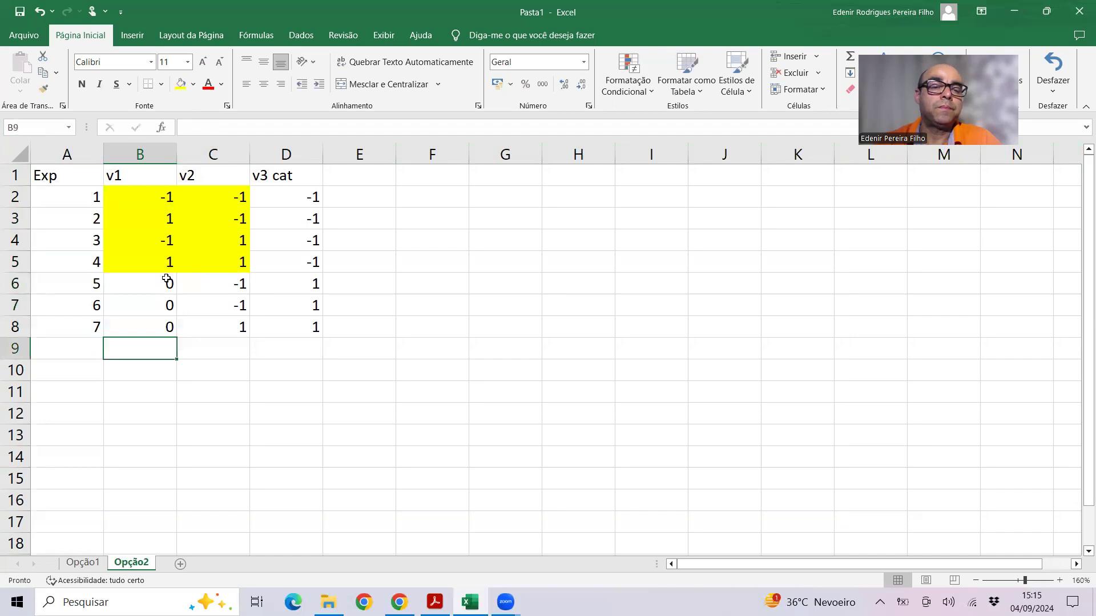
pyautogui.moveTo(166, 279); pyautogui.dragTo(231, 325)
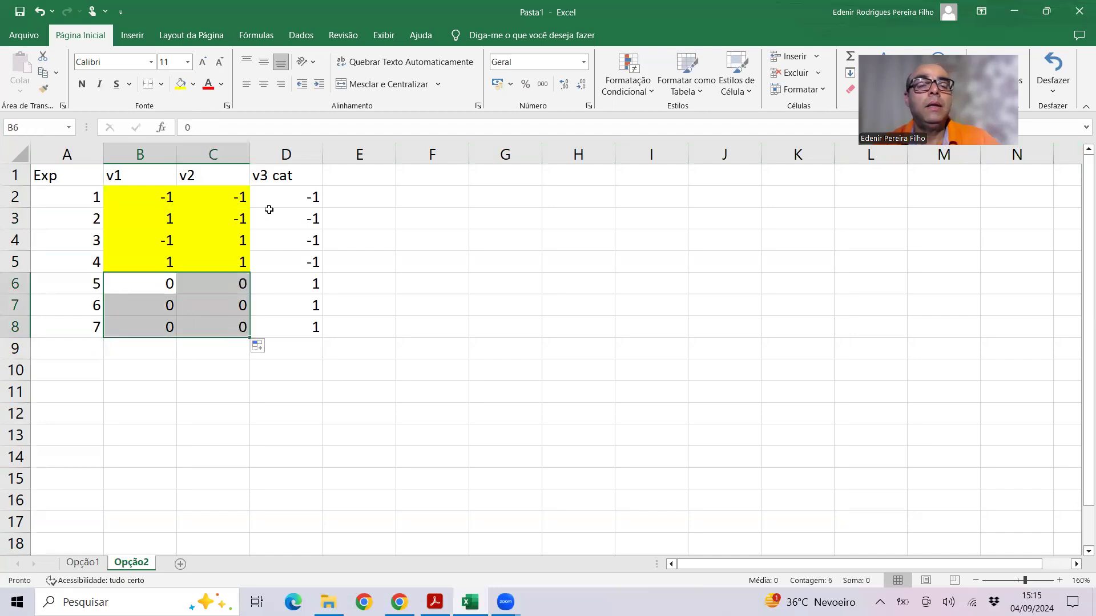
# Replace the v3 cat levels of all seven experiments in D2:D8 with CatA
pyautogui.moveTo(296, 193); pyautogui.dragTo(291, 320)
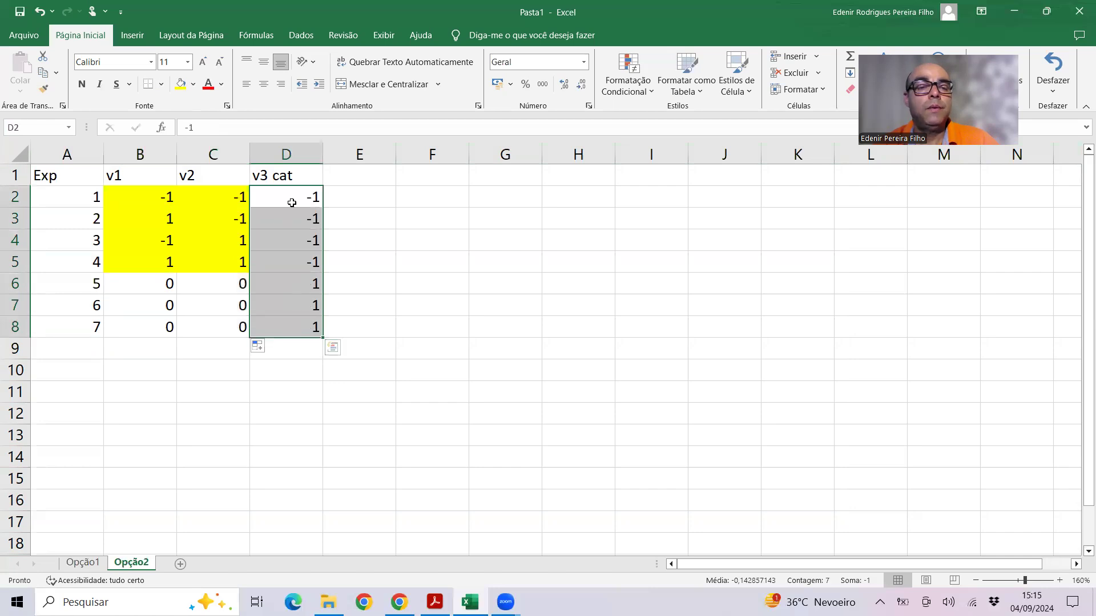
pyautogui.click(310, 195)
pyautogui.write('Cat')
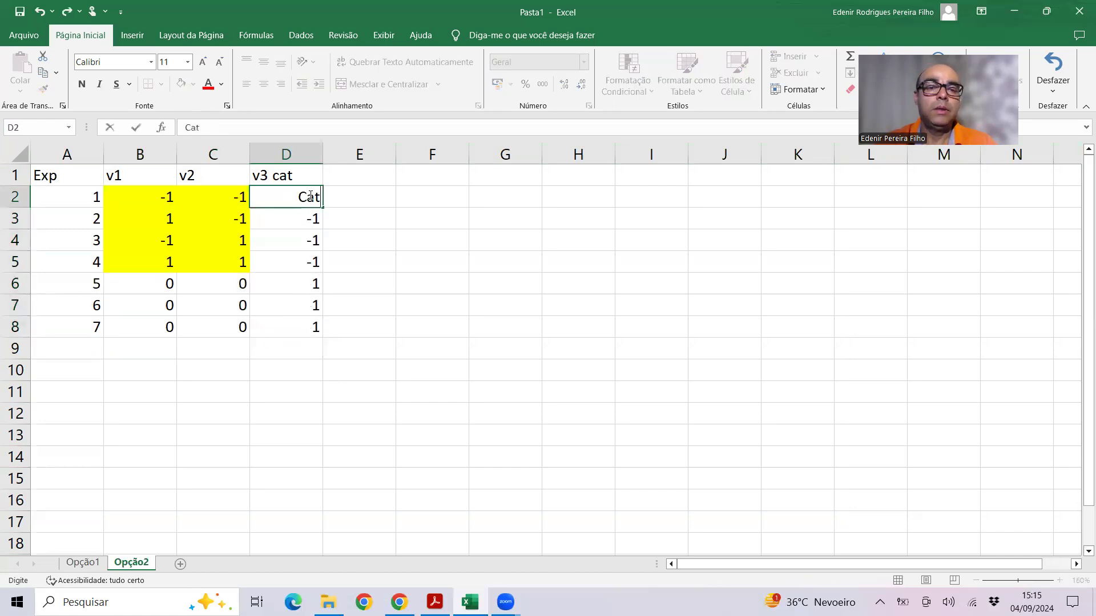
pyautogui.write('A')
pyautogui.press('Return')
pyautogui.click(310, 196)
pyautogui.moveTo(320, 206); pyautogui.dragTo(321, 337)
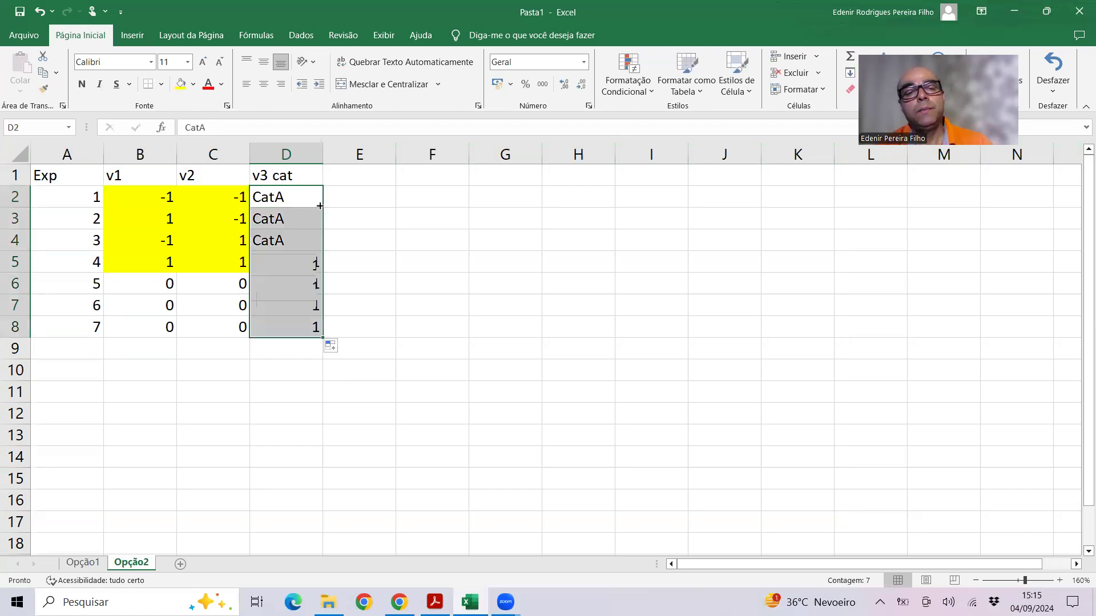
# Copy the whole CatA table in A1:D8 and paste the copy at cell A11
pyautogui.moveTo(50, 175); pyautogui.dragTo(300, 320)
pyautogui.hotkey('ctrl', 'c')
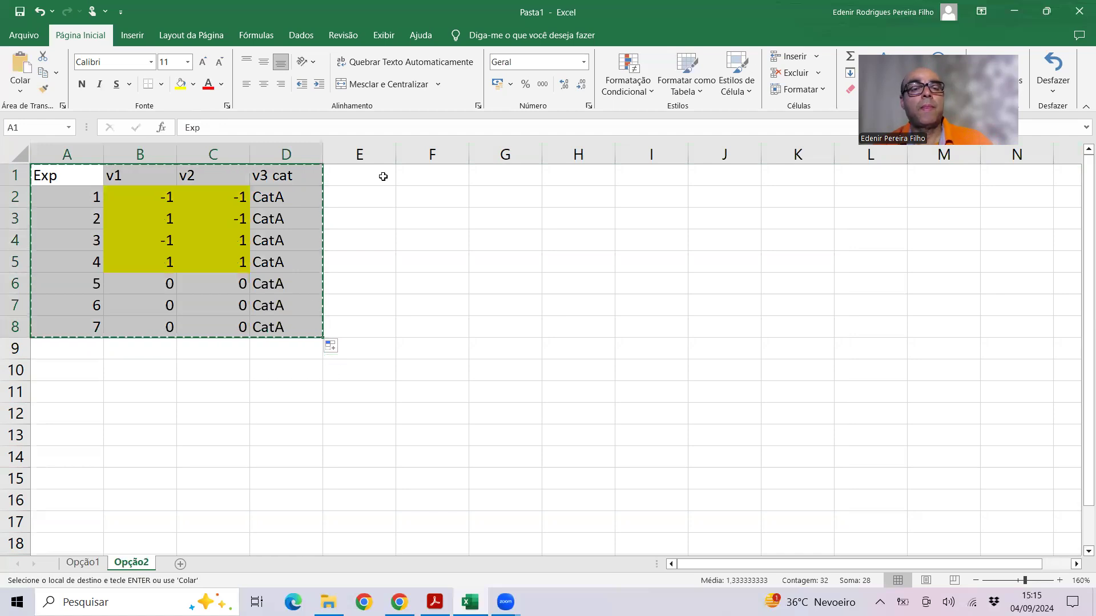
pyautogui.click(404, 173)
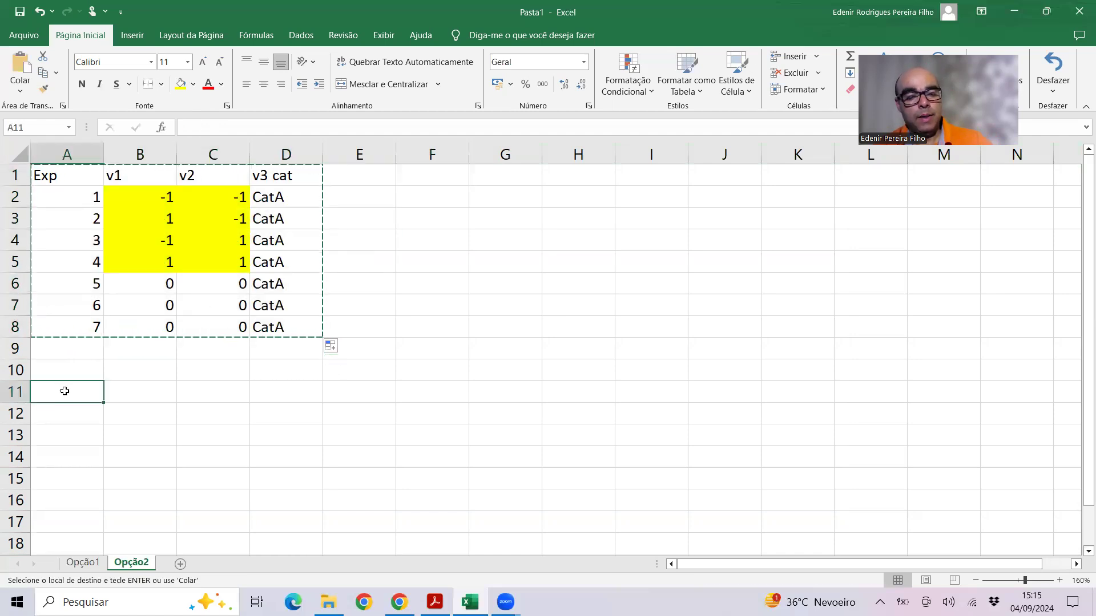
pyautogui.hotkey('ctrl', 'v')
# Set the v3 cat level to CatB for all seven experiments of the second table, D12:D18
pyautogui.click(306, 406)
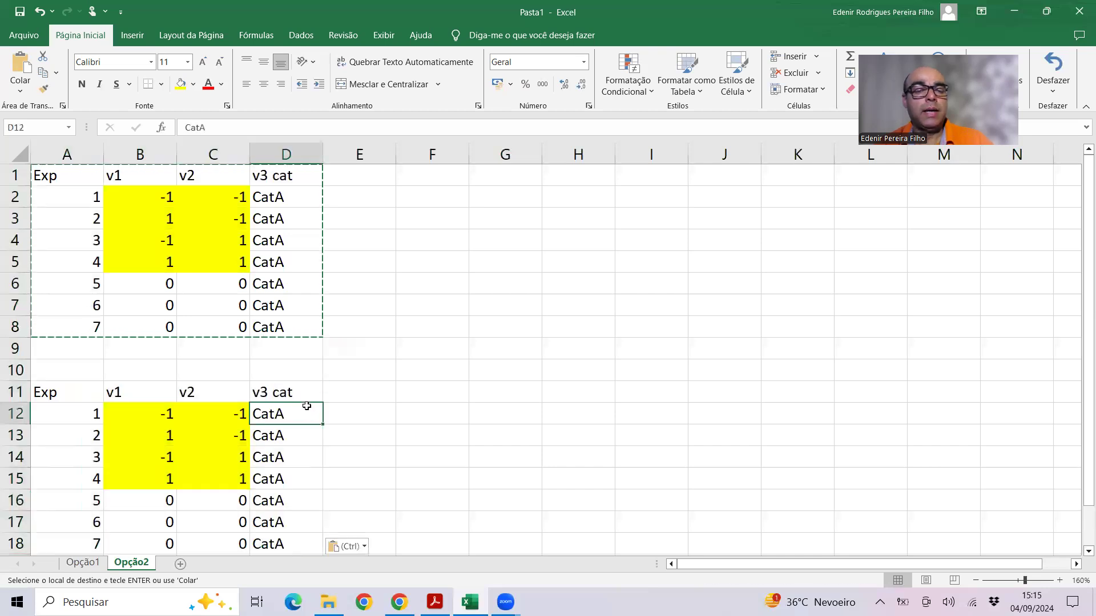
pyautogui.doubleClick(306, 407)
pyautogui.write('B')
pyautogui.press('Return')
pyautogui.click(307, 407)
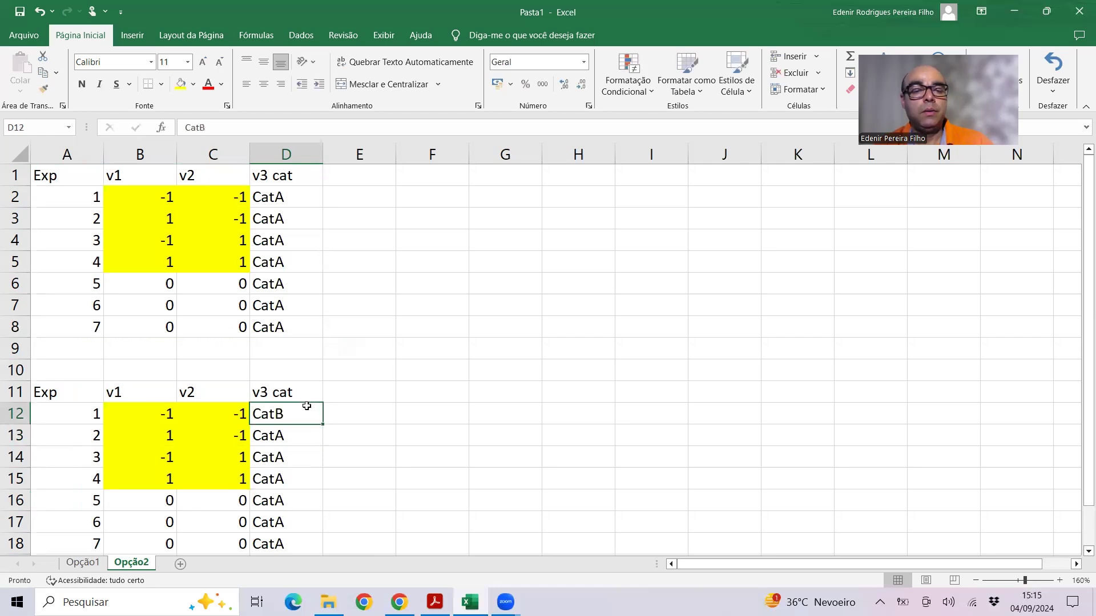
pyautogui.doubleClick(320, 422)
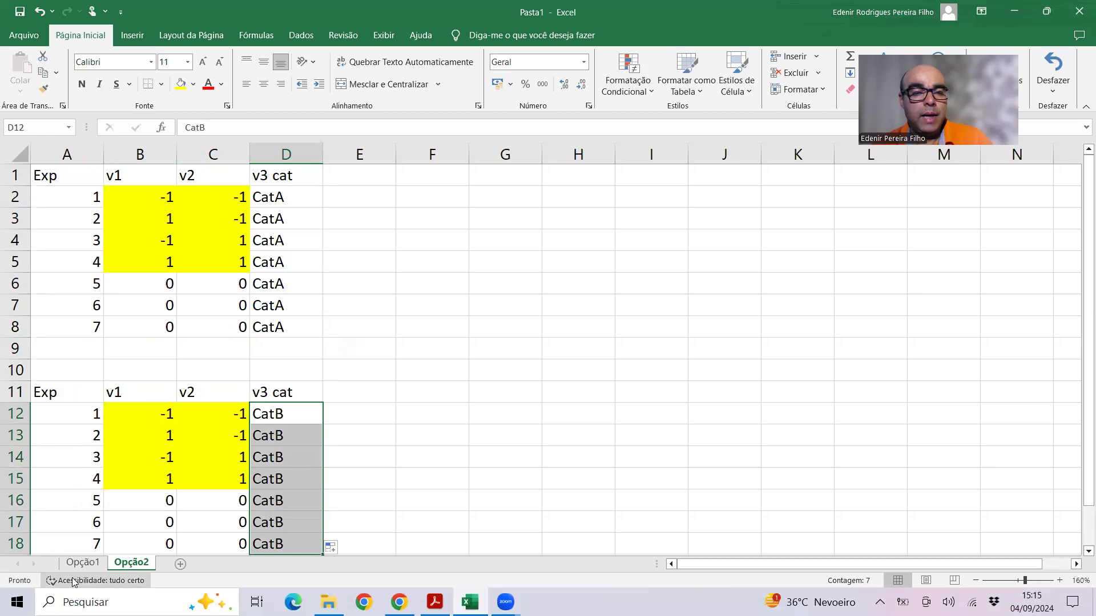
# Compare with the Opção1 sheet, return to Opção2 and enter "..." in cell A20 below the second table
pyautogui.click(83, 563)
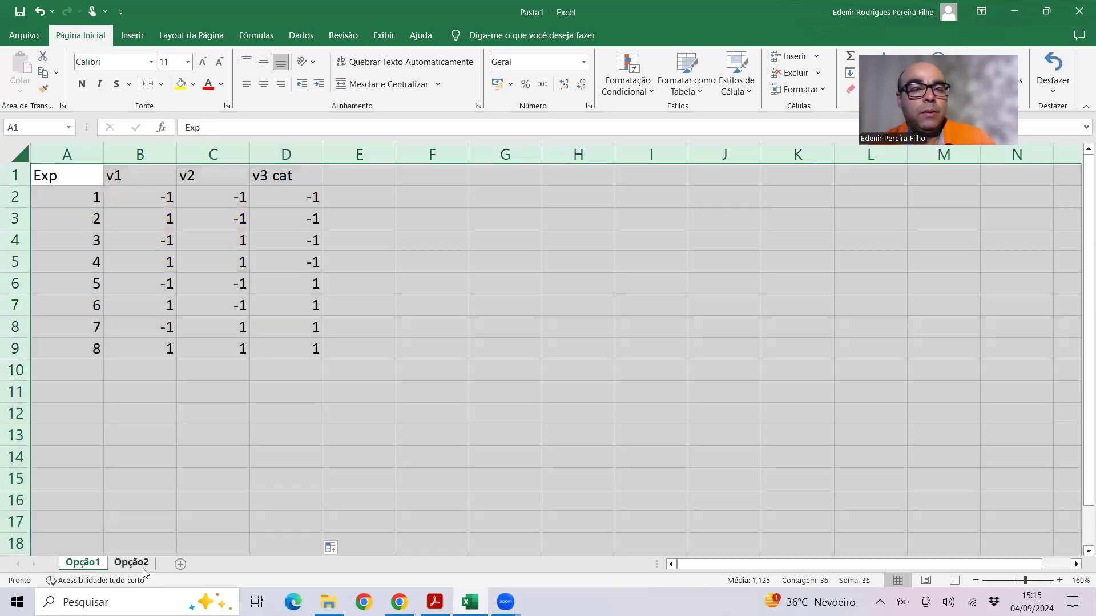
pyautogui.click(132, 562)
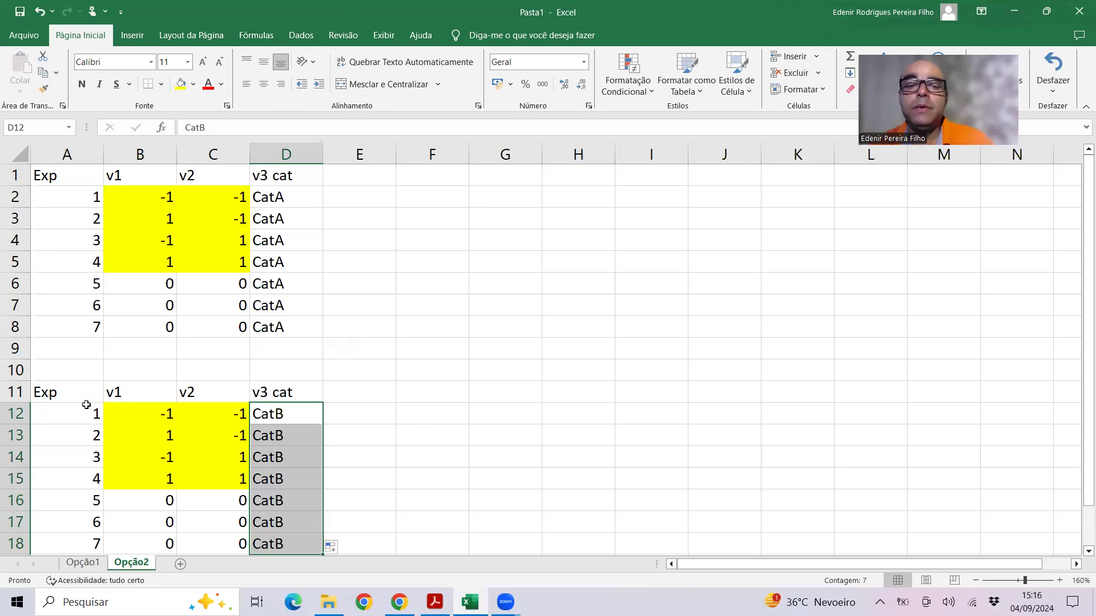
pyautogui.scroll(-3, 164, 416)
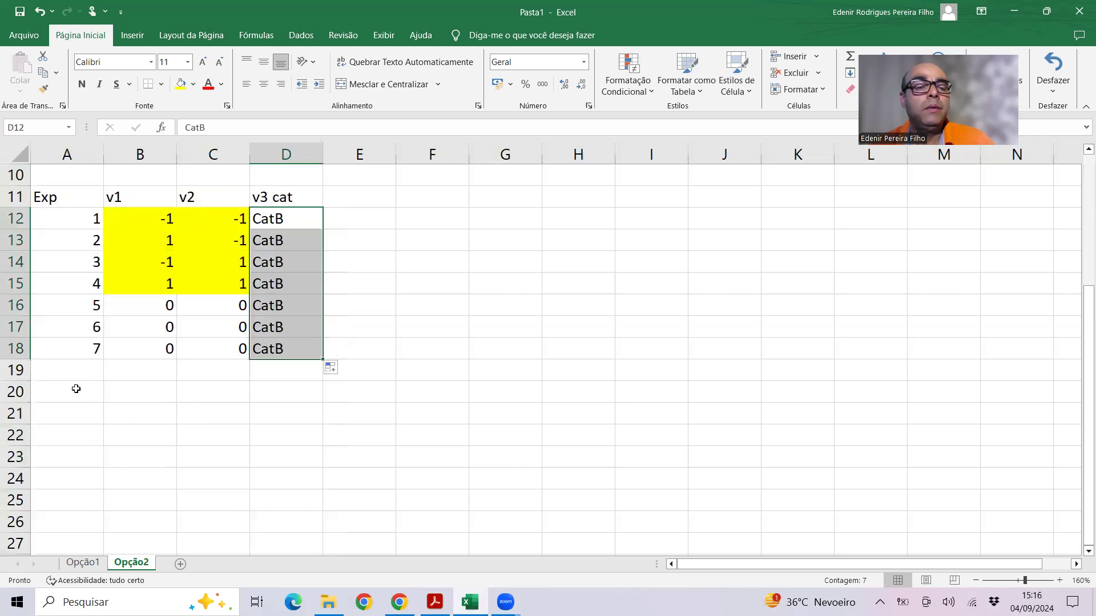
pyautogui.click(77, 388)
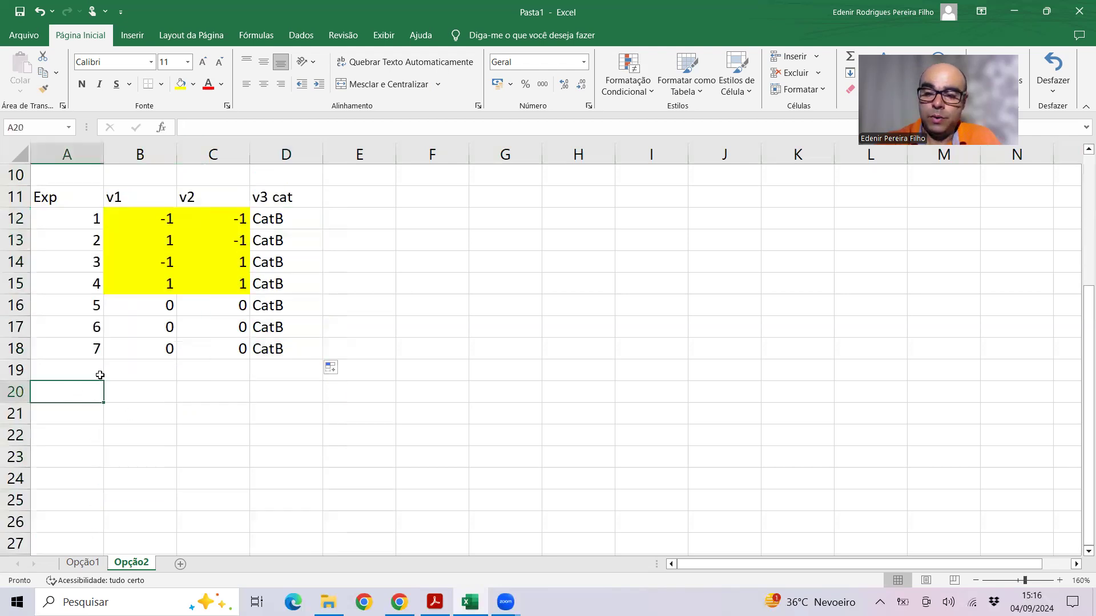
pyautogui.write('...')
pyautogui.press('Return')
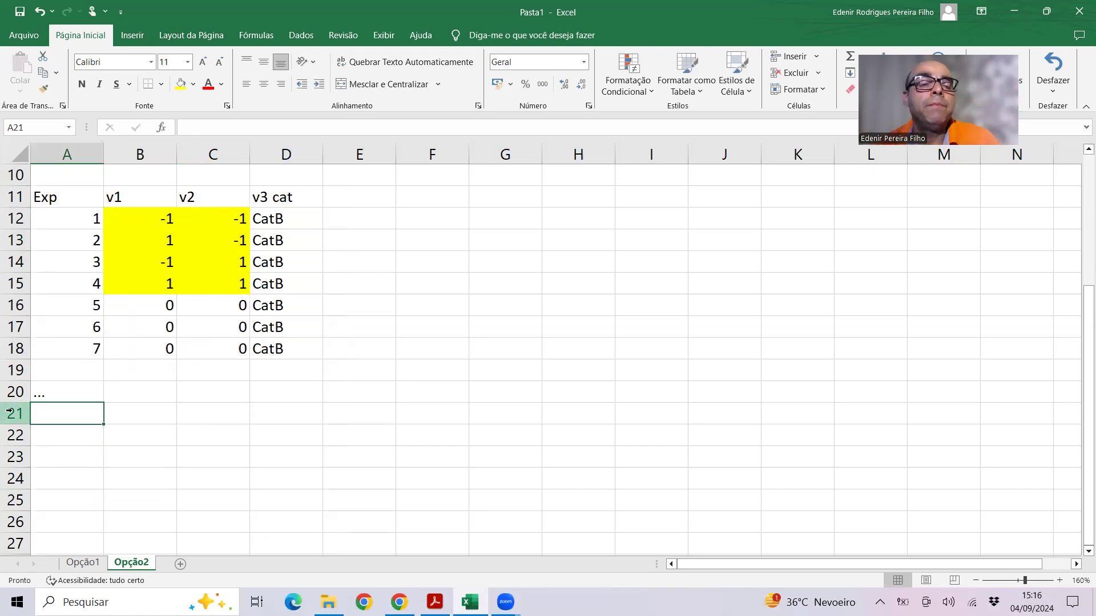
# Reduce the sheet zoom to 140% and add the column header Resposta in cell E1 of the CatA table
pyautogui.scroll(3, 120, 425)
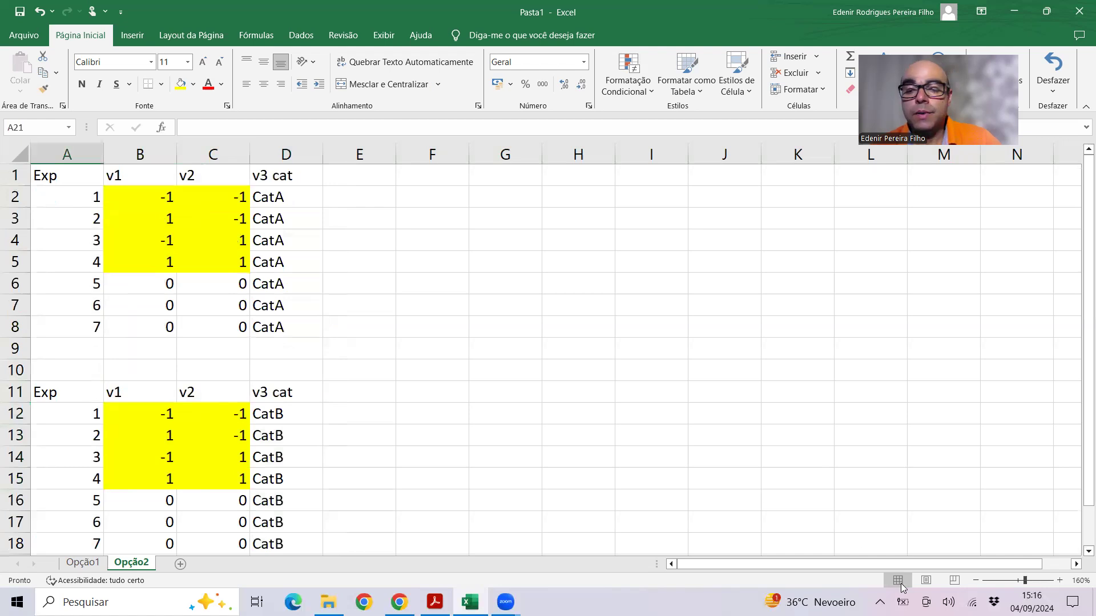
pyautogui.click(975, 581)
pyautogui.click(975, 581)
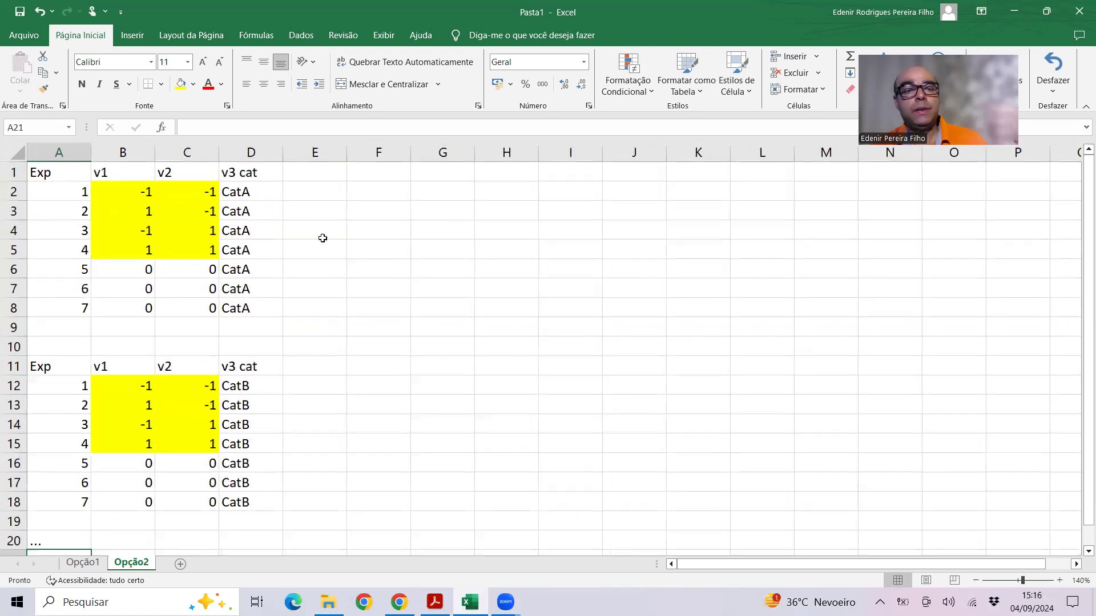
pyautogui.click(321, 246)
pyautogui.hotkey('ctrl', 'Up')
pyautogui.write('Resposta')
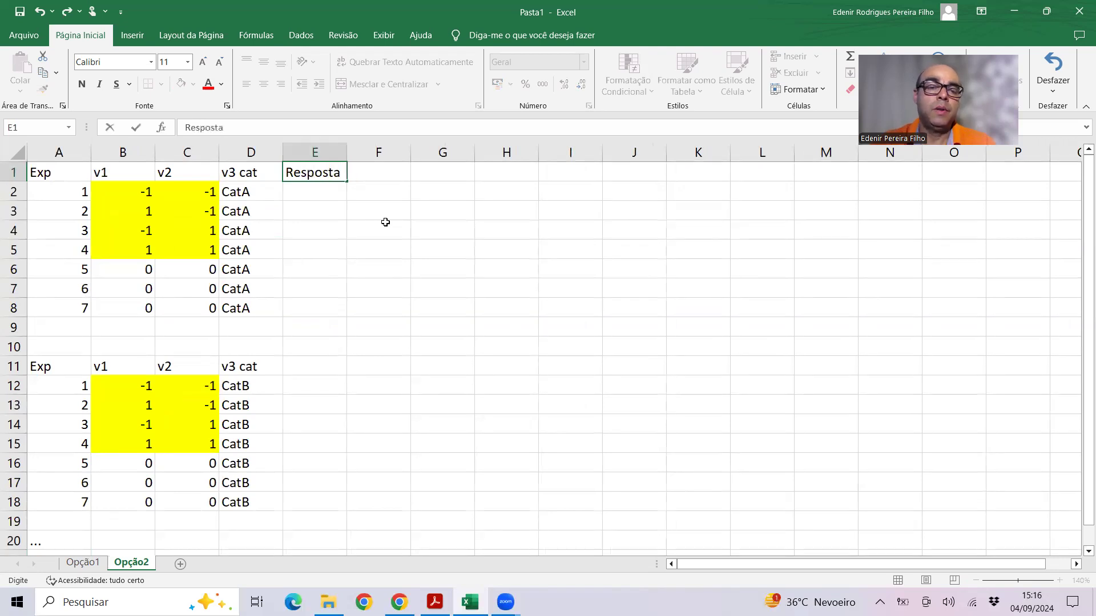
pyautogui.press('Return')
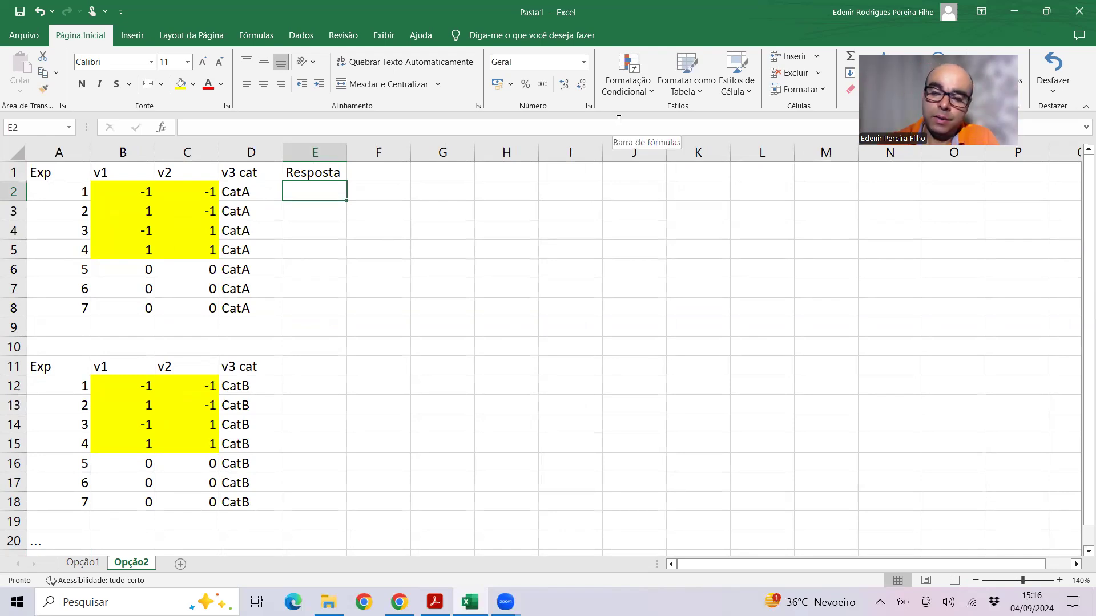
# Enter the CatA responses 25, 63, 30, 70, 50, 51 and 53 in cells E2 to E8
pyautogui.write('25')
pyautogui.press('Return')
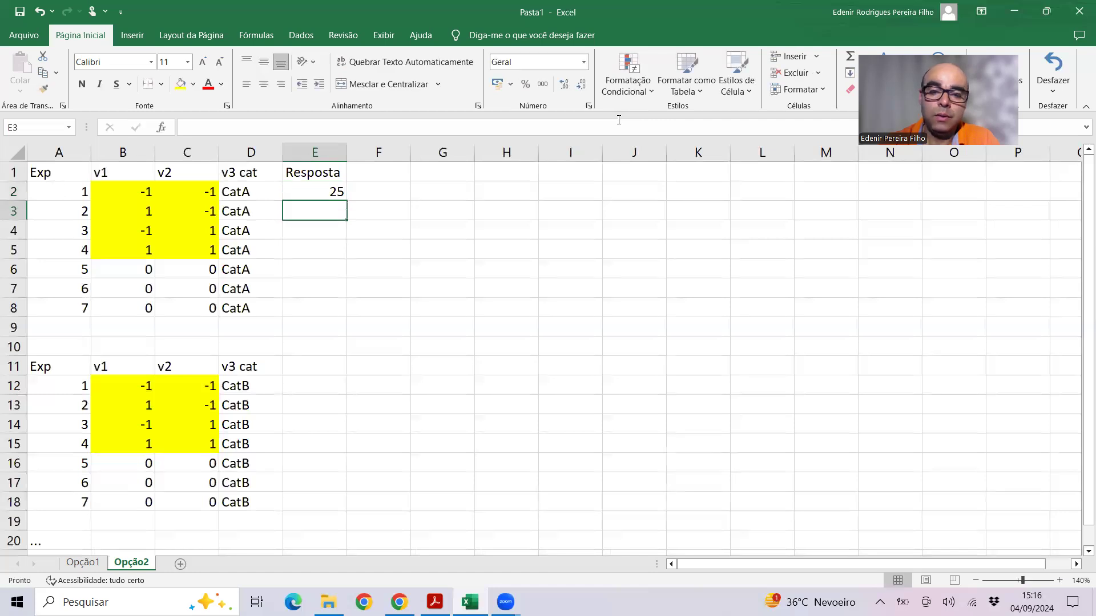
pyautogui.write('63')
pyautogui.press('Return')
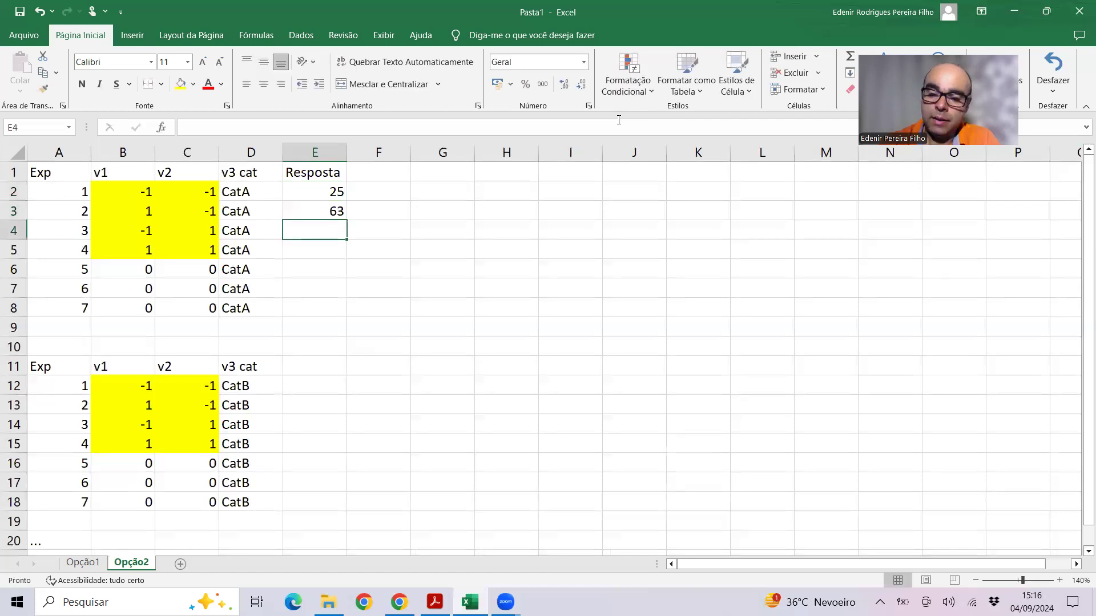
pyautogui.write('30')
pyautogui.press('Return')
pyautogui.write('70')
pyautogui.press('Return')
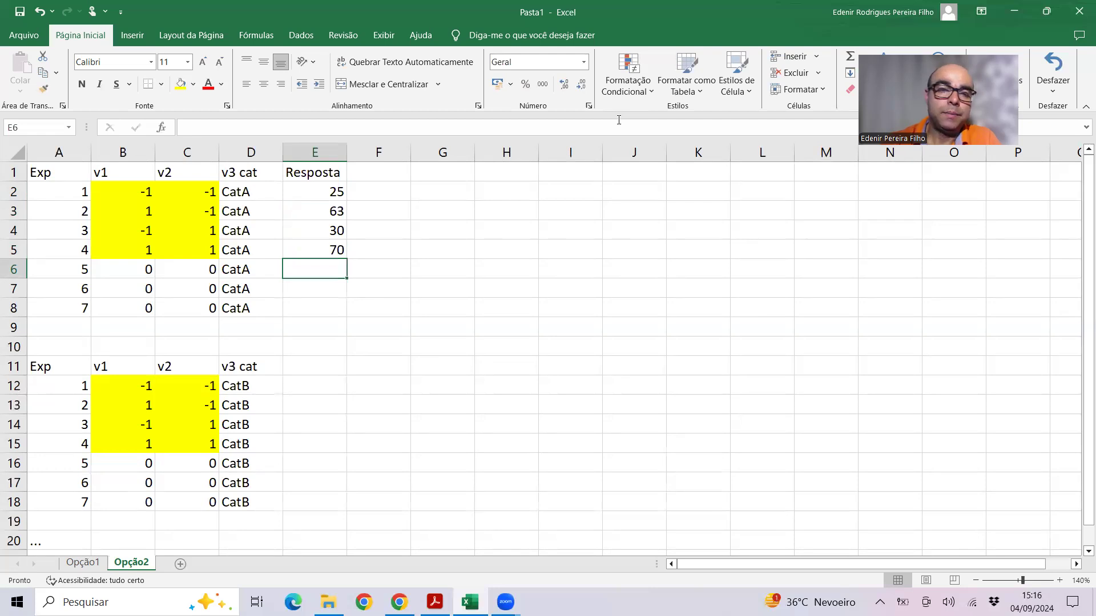
pyautogui.write('50')
pyautogui.press('Return')
pyautogui.write('51')
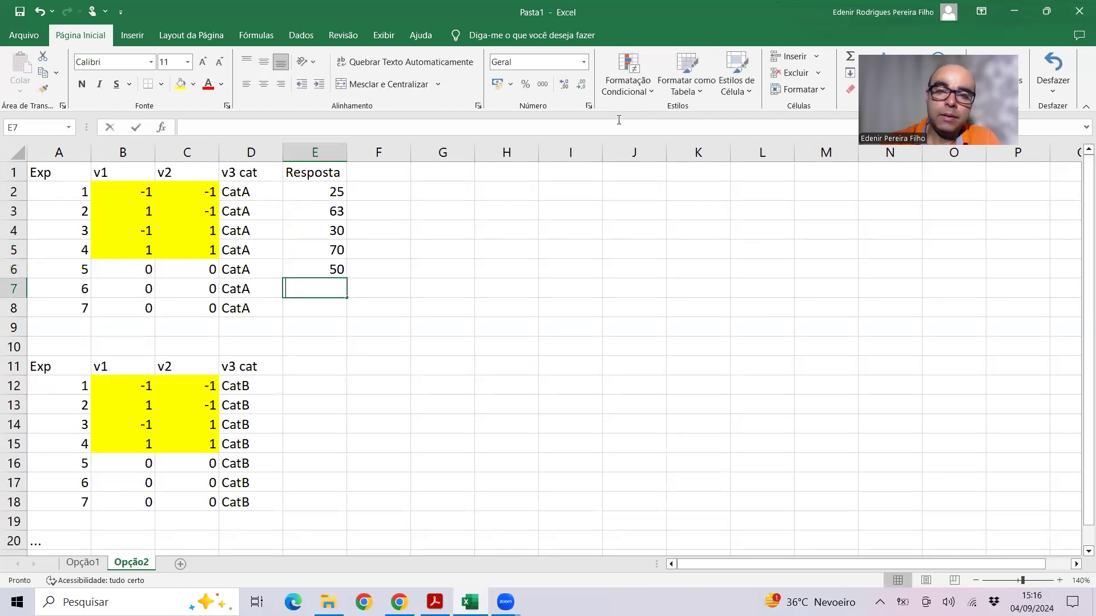
pyautogui.press('Return')
pyautogui.write('53')
pyautogui.press('Return')
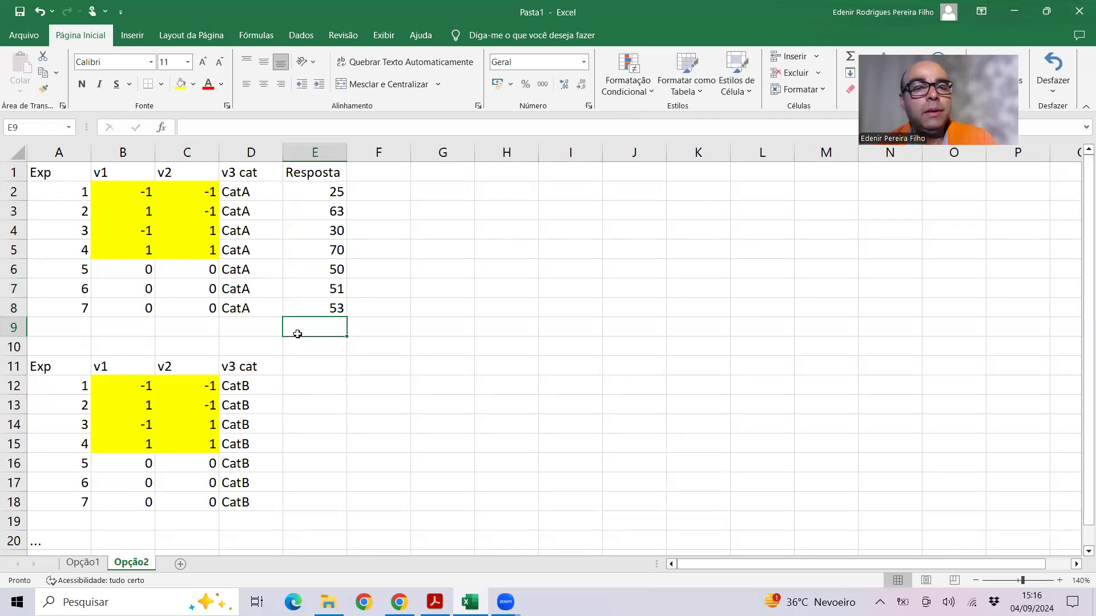
# Copy the Resposta header from E1 to cell E11 of the CatB table
pyautogui.click(313, 175)
pyautogui.hotkey('ctrl', 'c')
pyautogui.click(301, 371)
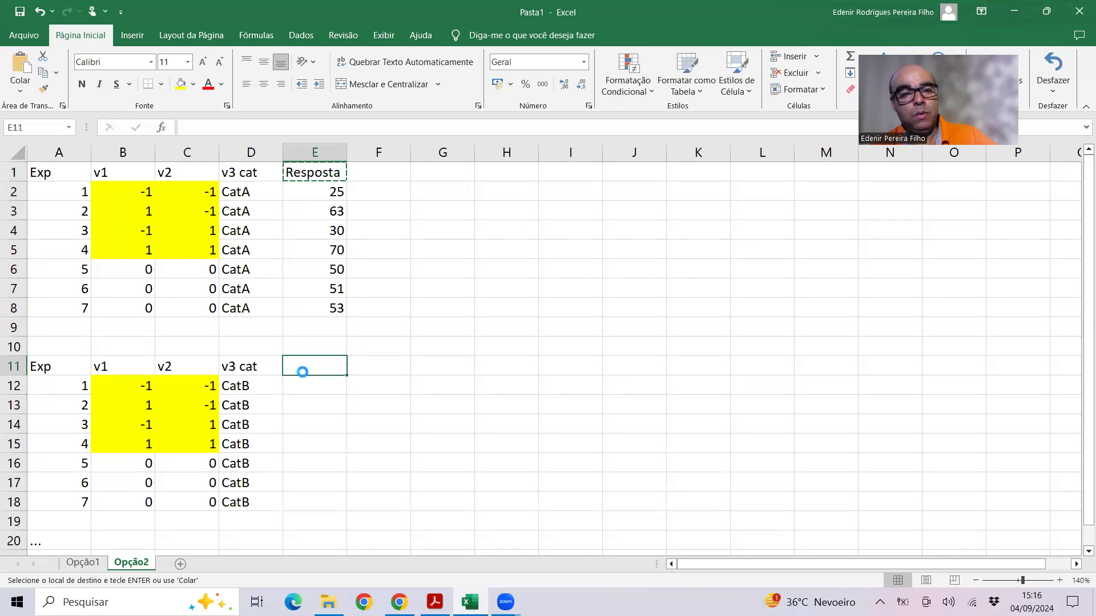
pyautogui.hotkey('ctrl', 'v')
pyautogui.click(443, 405)
# Enter the CatB responses 50, 95, 45, 92, 75, 78 and 71 in cells E12 to E18
pyautogui.click(329, 380)
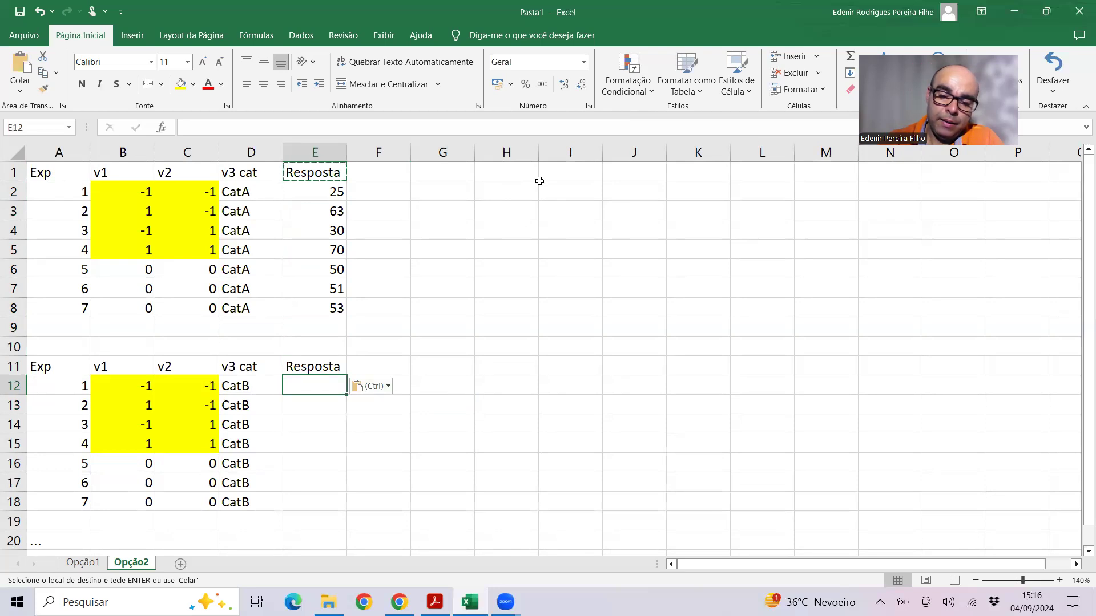
pyautogui.write('50')
pyautogui.press('Return')
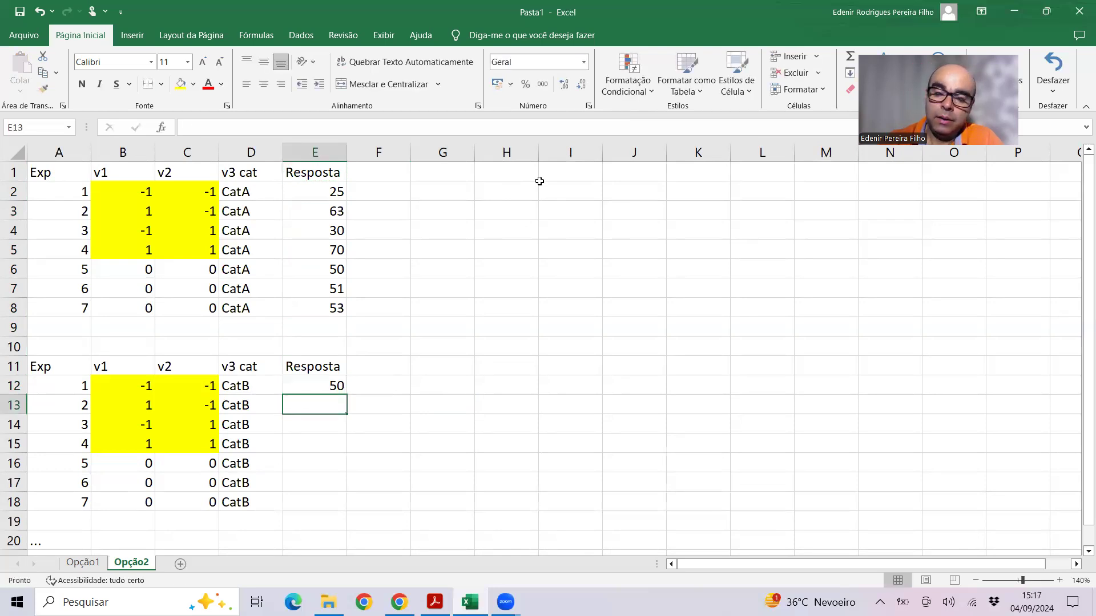
pyautogui.write('95')
pyautogui.press('Return')
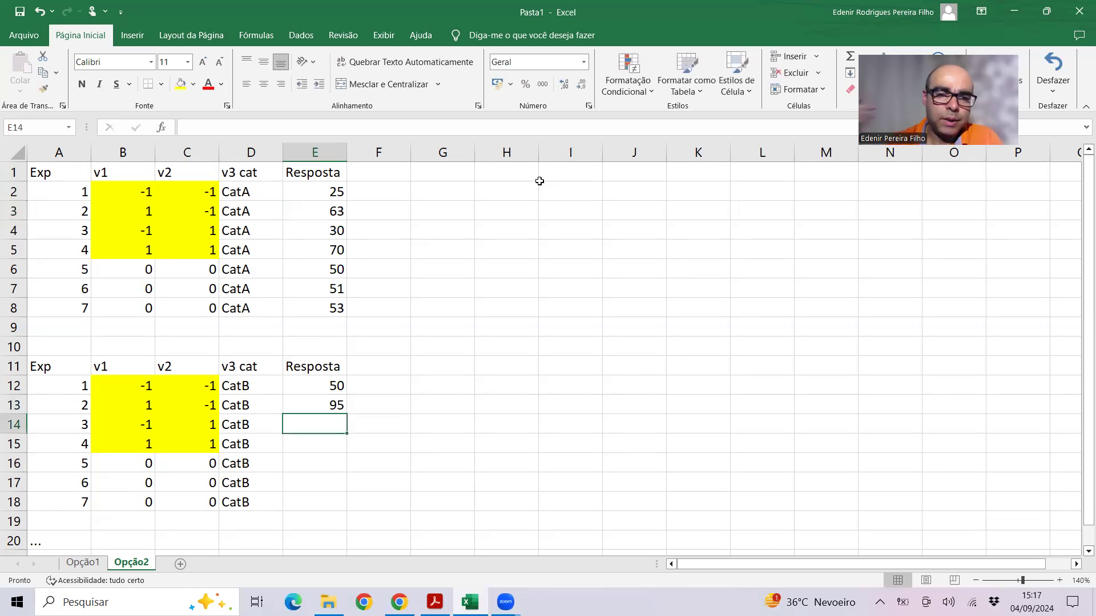
pyautogui.write('45')
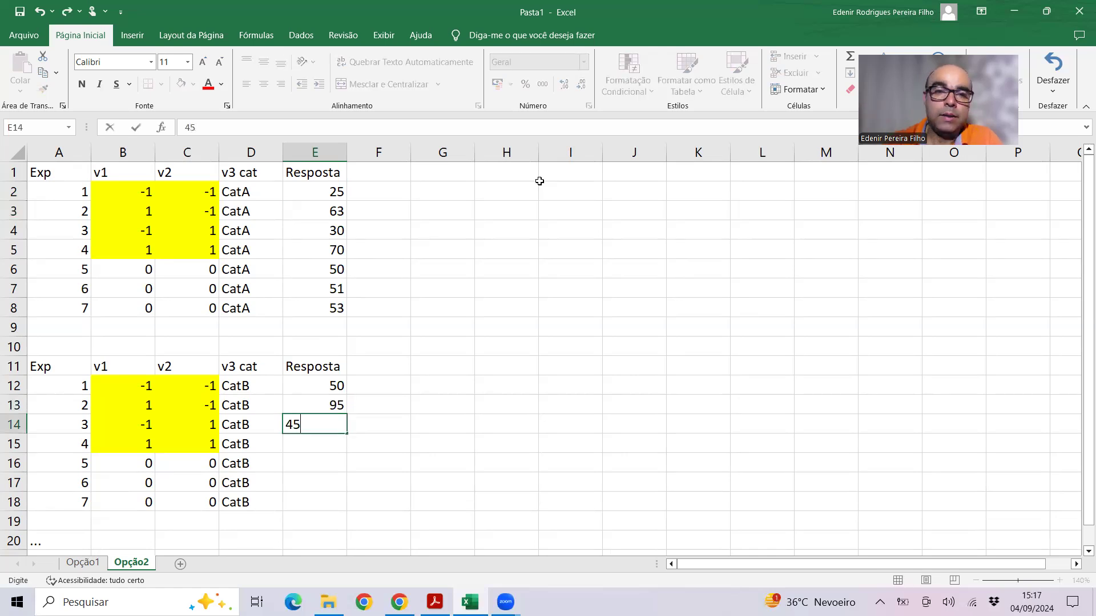
pyautogui.press('Return')
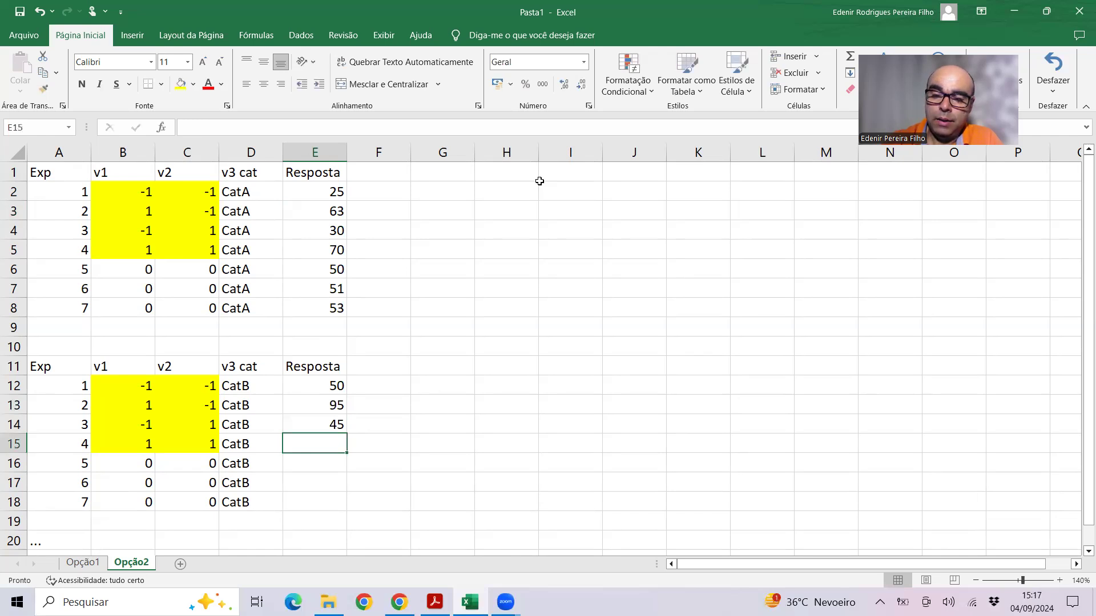
pyautogui.write('92')
pyautogui.press('Return')
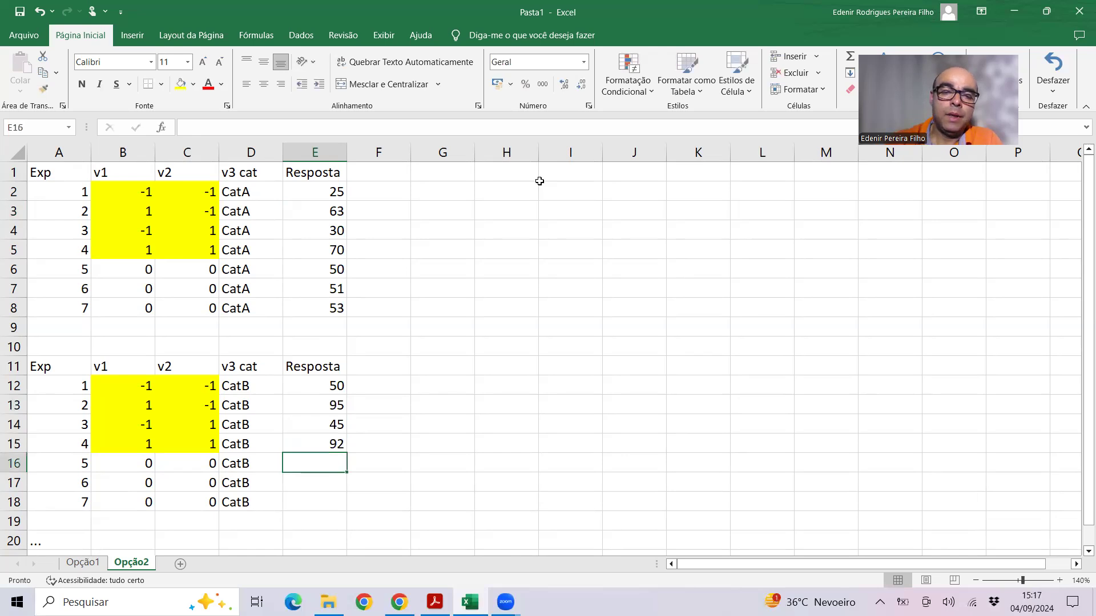
pyautogui.write('75')
pyautogui.press('Return')
pyautogui.write('78')
pyautogui.press('Return')
pyautogui.write('71')
pyautogui.press('Return')
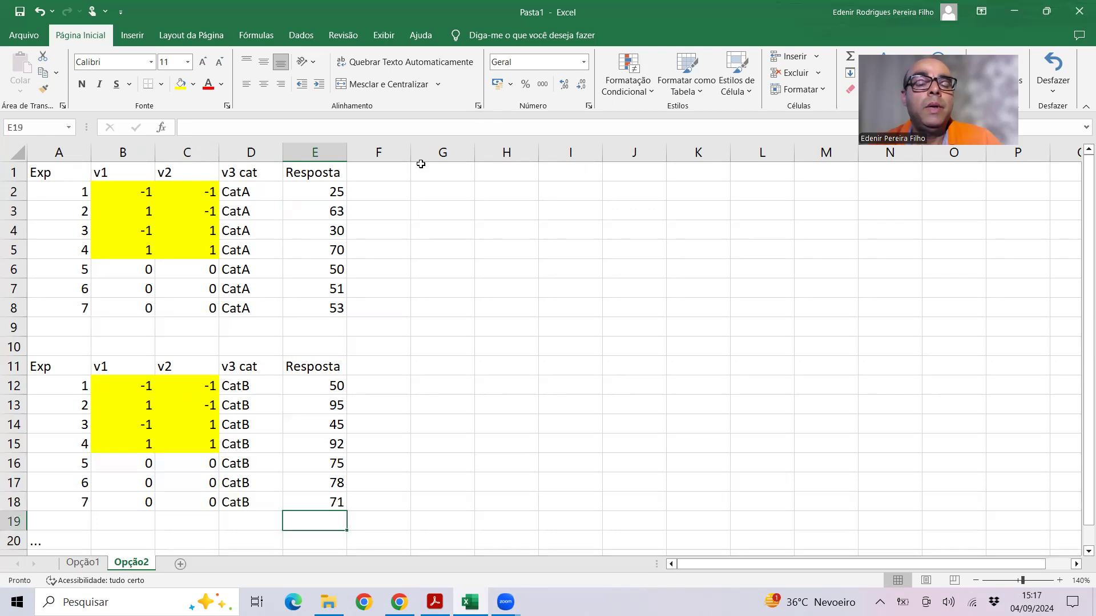
pyautogui.click(394, 172)
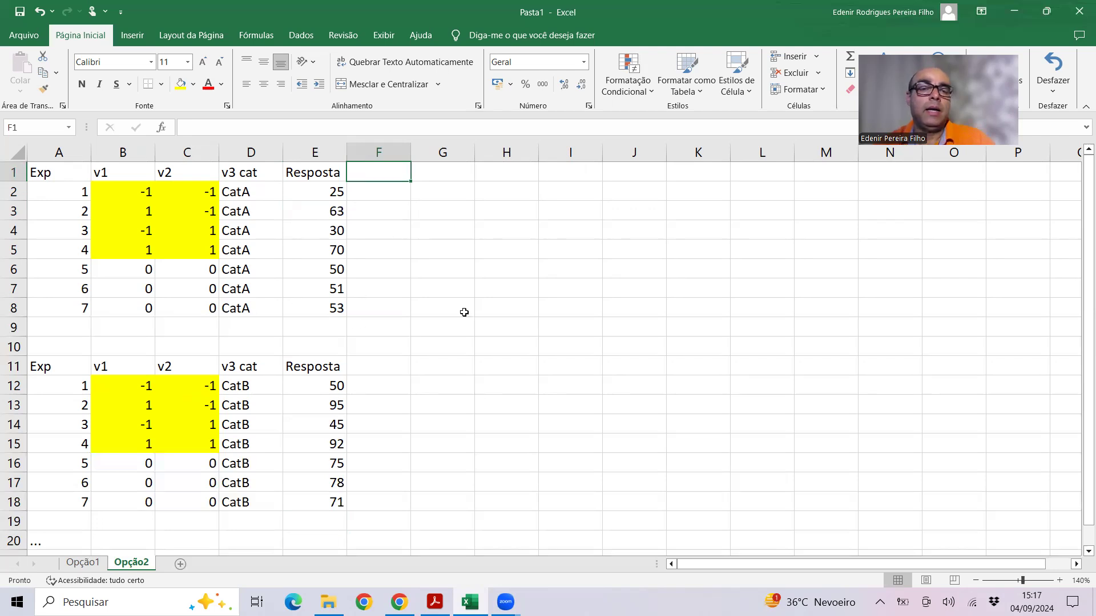
# Enter the label Menor in cell G1
pyautogui.click(442, 167)
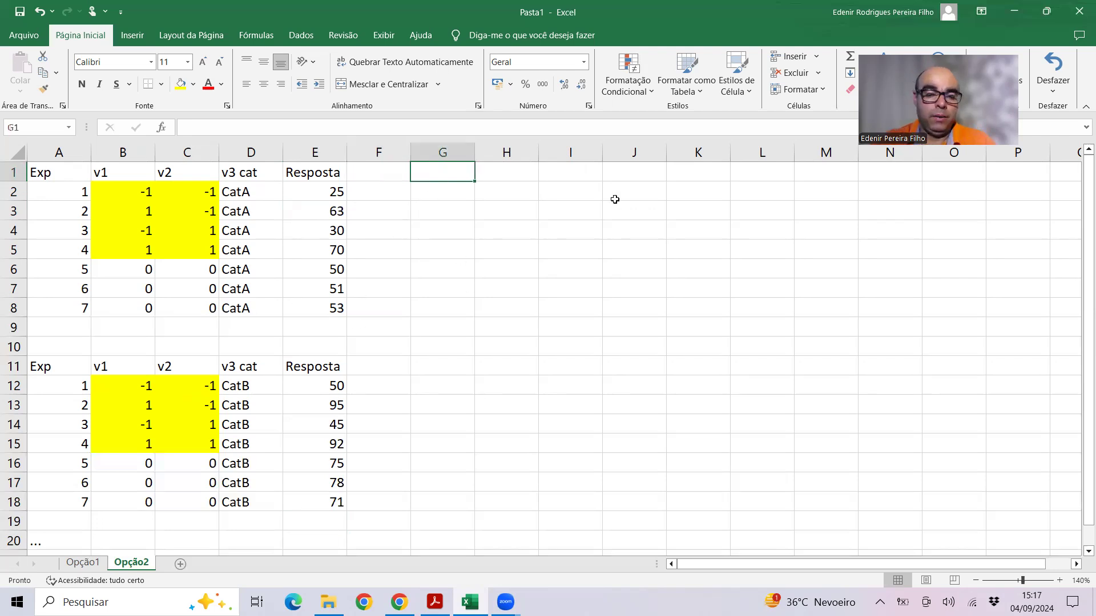
pyautogui.write('Menor')
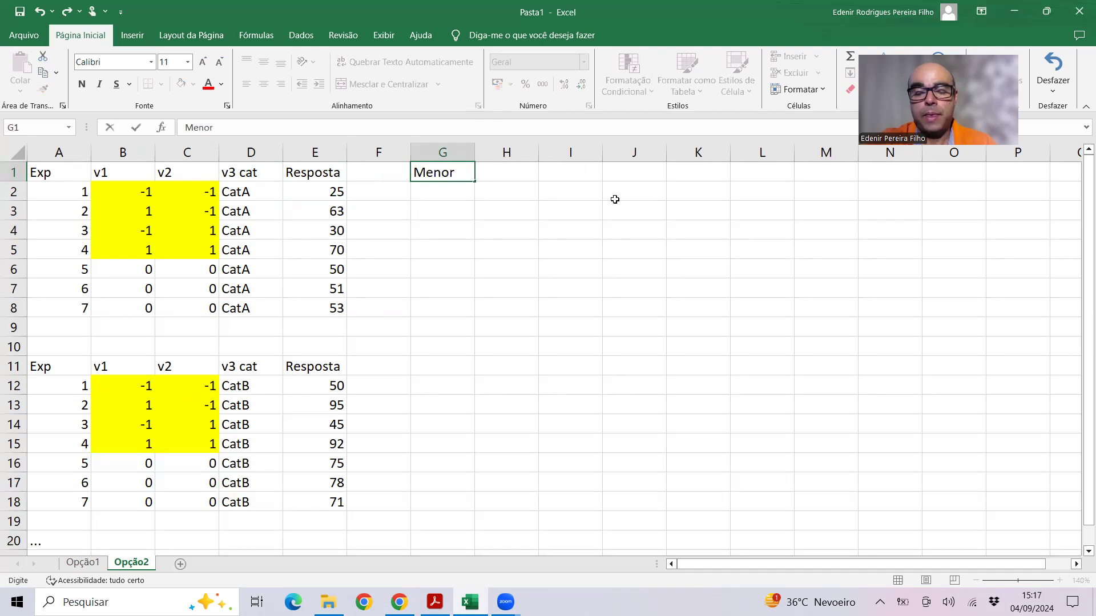
pyautogui.press('Tab')
# Try to calculate the smallest response of both tables in H1 with the formula =minino(E2:E8;E12:E18)
pyautogui.write('=minino(')
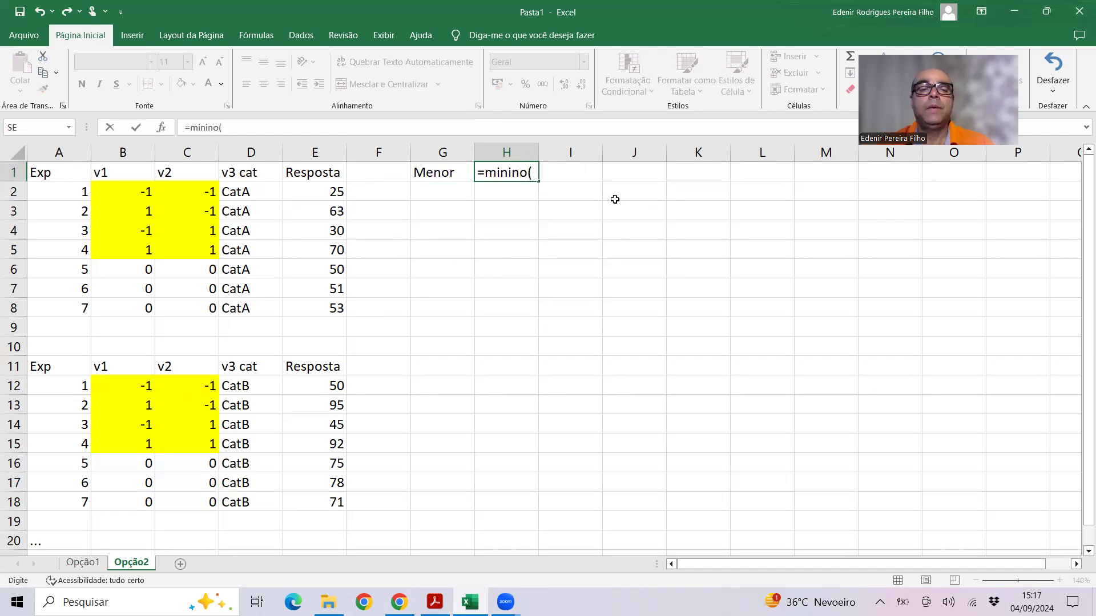
pyautogui.moveTo(335, 194); pyautogui.dragTo(331, 304)
pyautogui.write(';')
pyautogui.moveTo(310, 380); pyautogui.dragTo(291, 502)
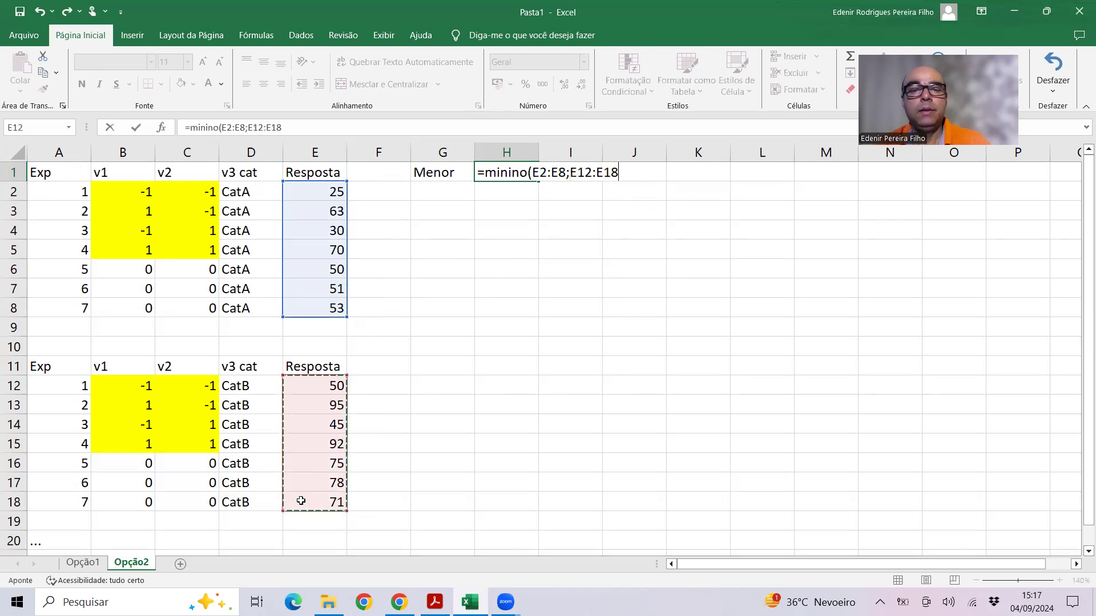
pyautogui.press('Return')
pyautogui.click(483, 169)
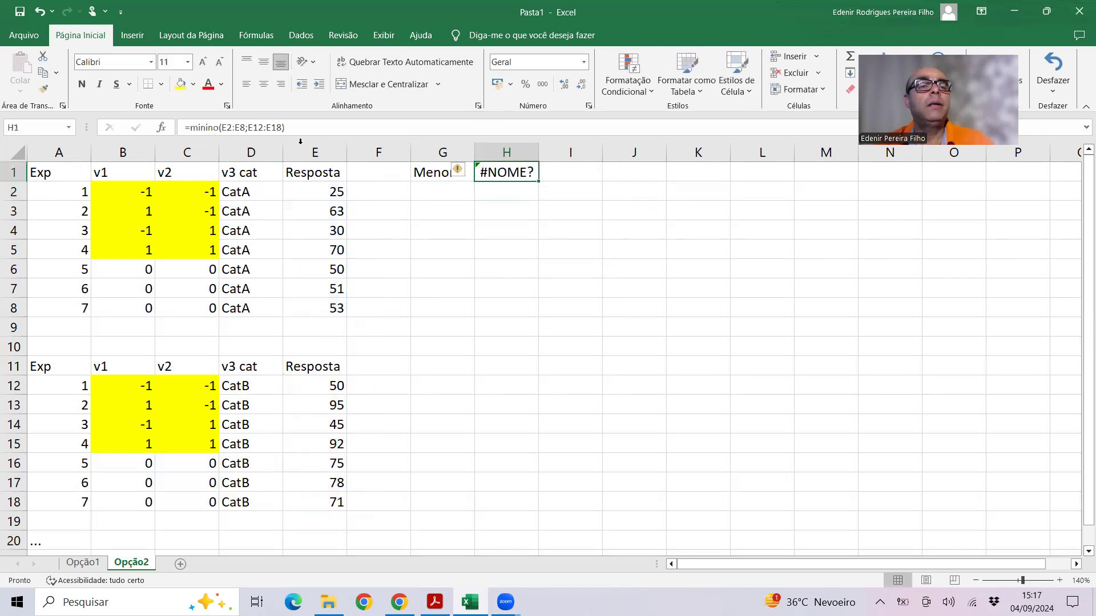
pyautogui.click(238, 126)
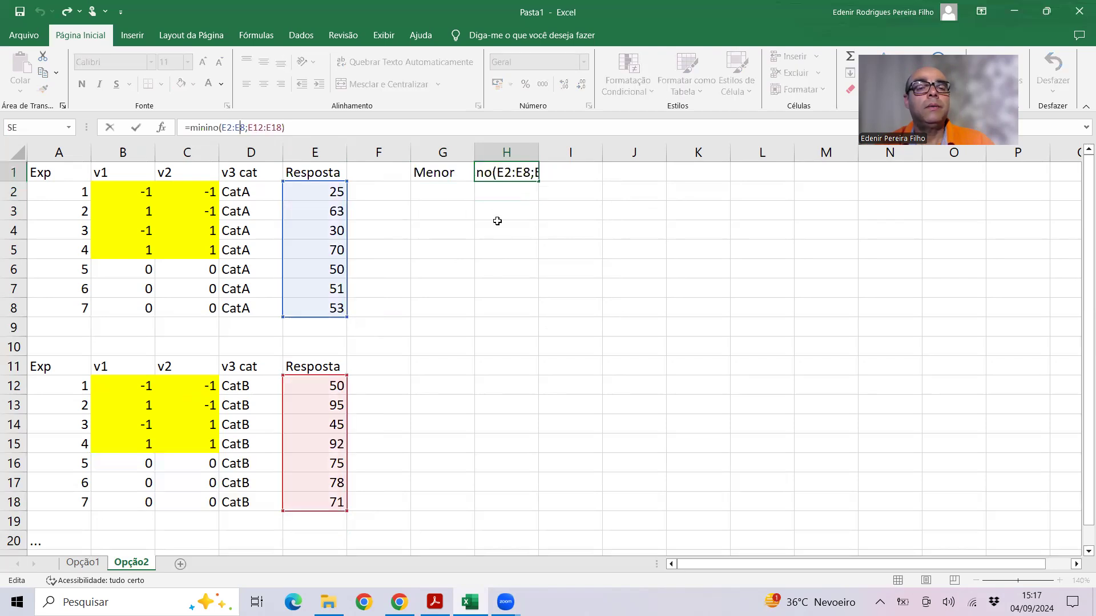
pyautogui.click(511, 230)
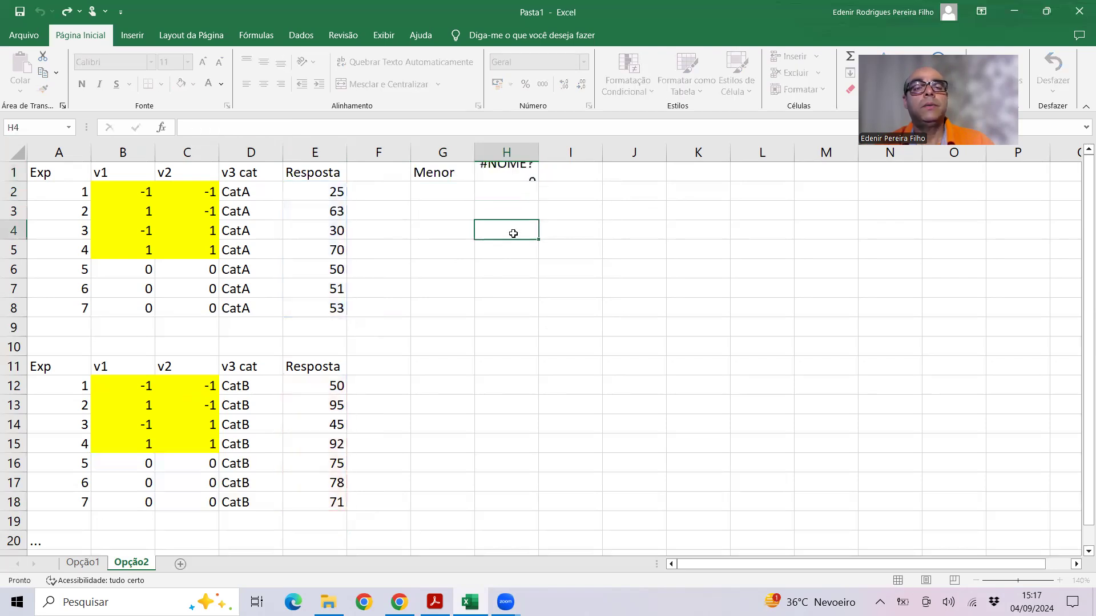
# Calculate the smallest response in cell H1 with the formula =minimo(E2:E18)
pyautogui.click(521, 174)
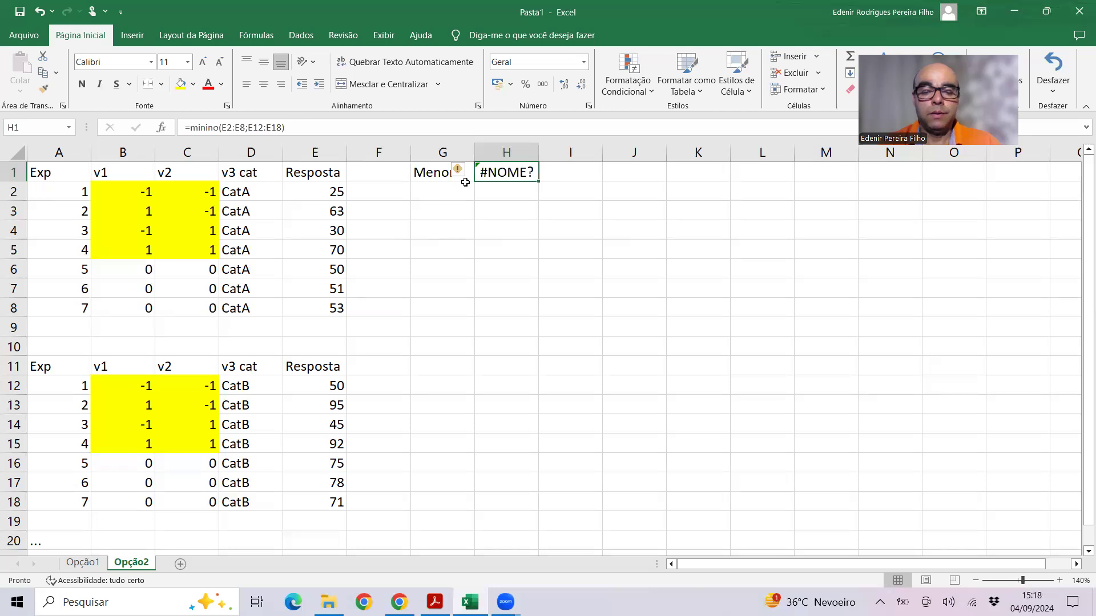
pyautogui.write('=min')
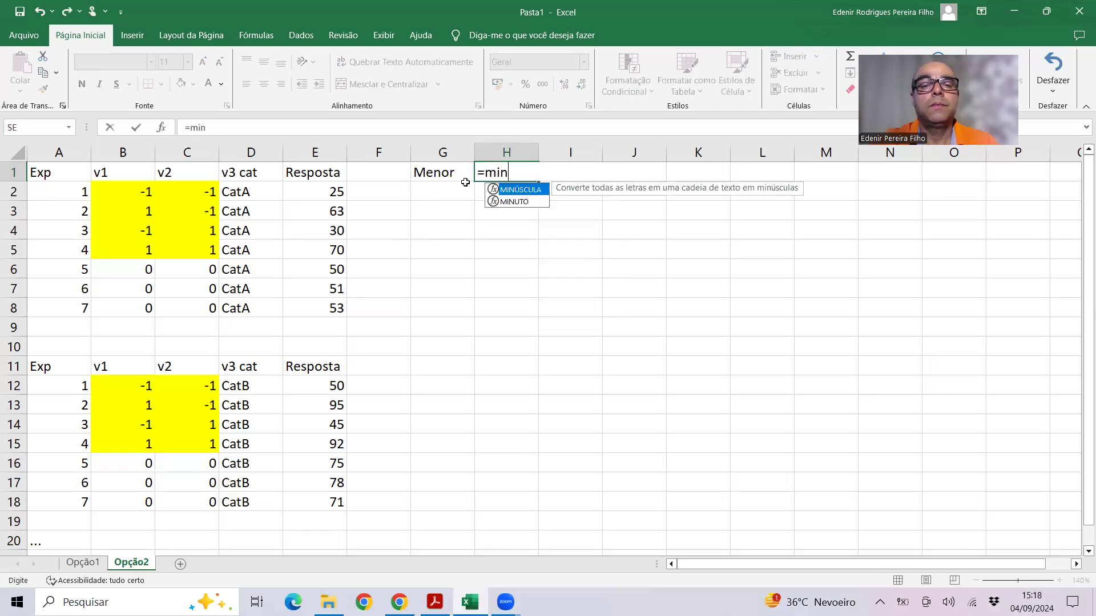
pyautogui.write('imo(')
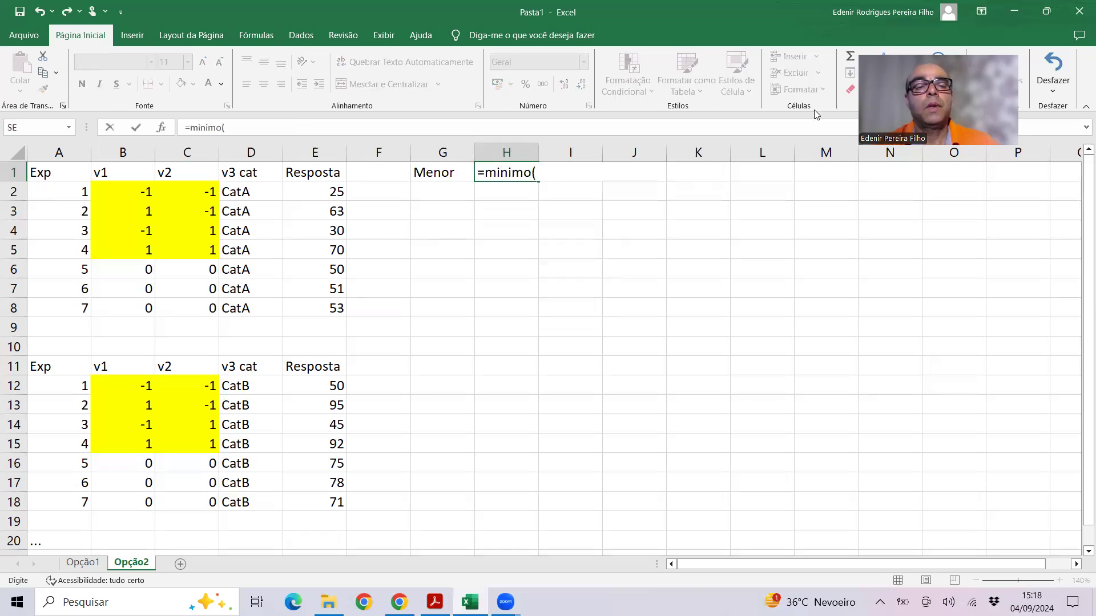
pyautogui.moveTo(295, 200); pyautogui.dragTo(305, 502)
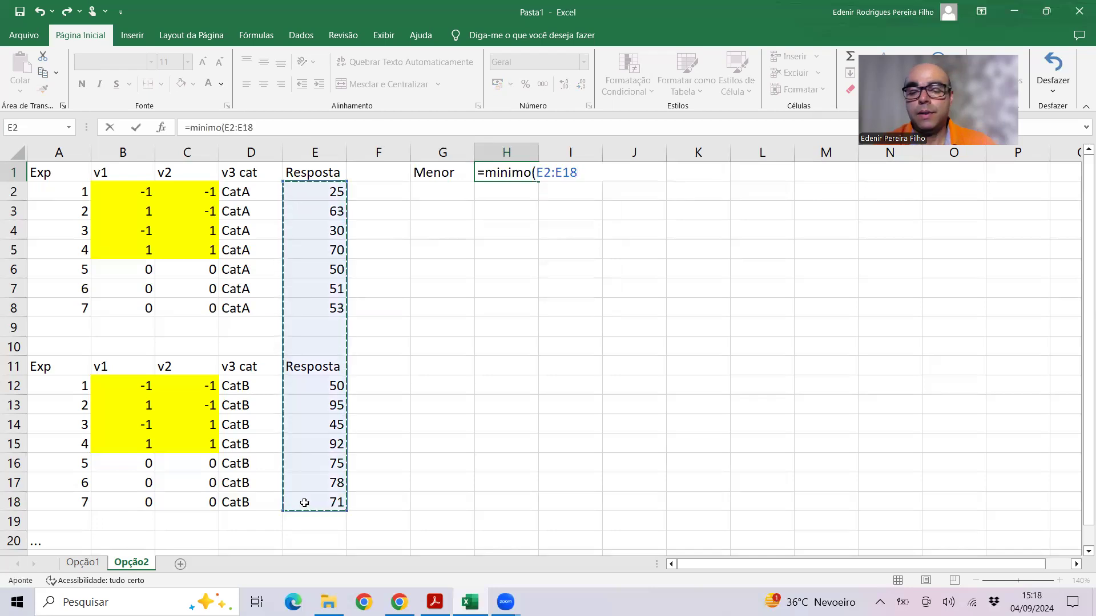
pyautogui.press('Return')
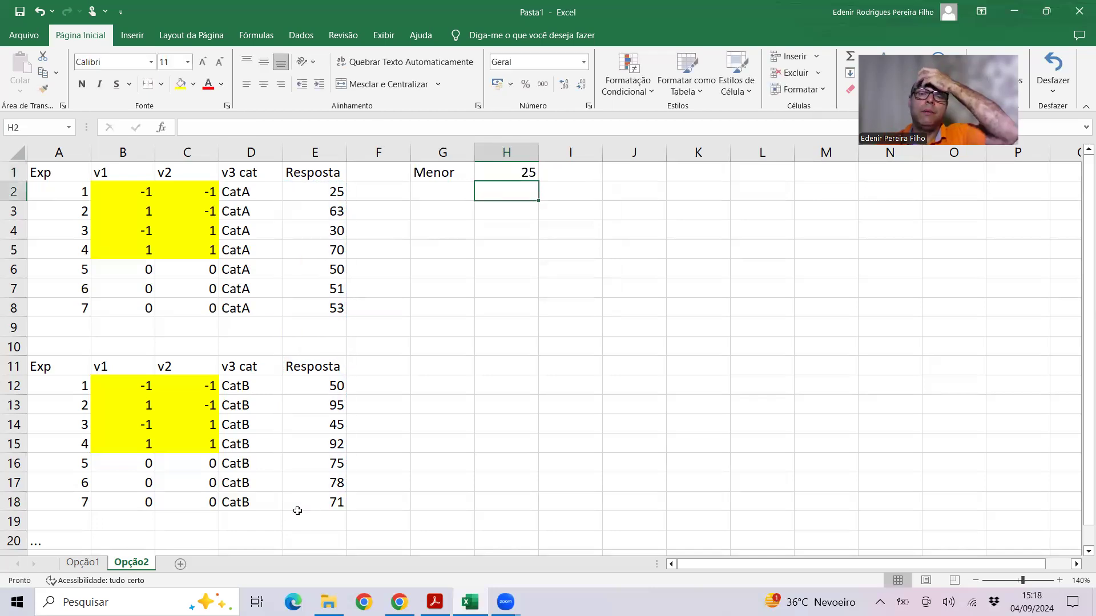
# Insert a new column before column F and enter the header Resposta norm in cell F1
pyautogui.rightClick(401, 160)
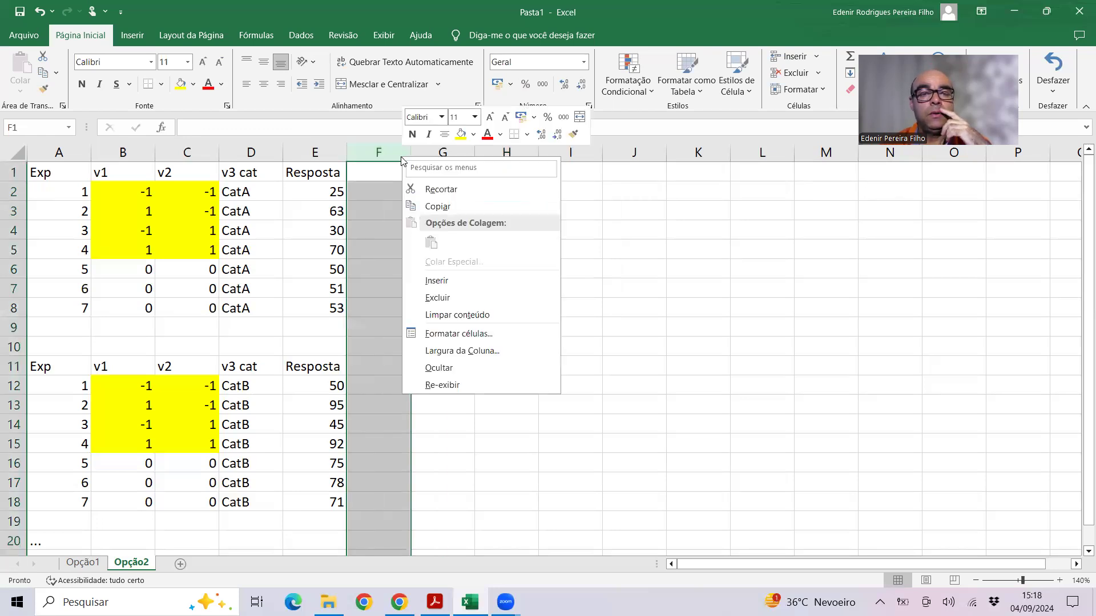
pyautogui.click(440, 281)
pyautogui.click(397, 174)
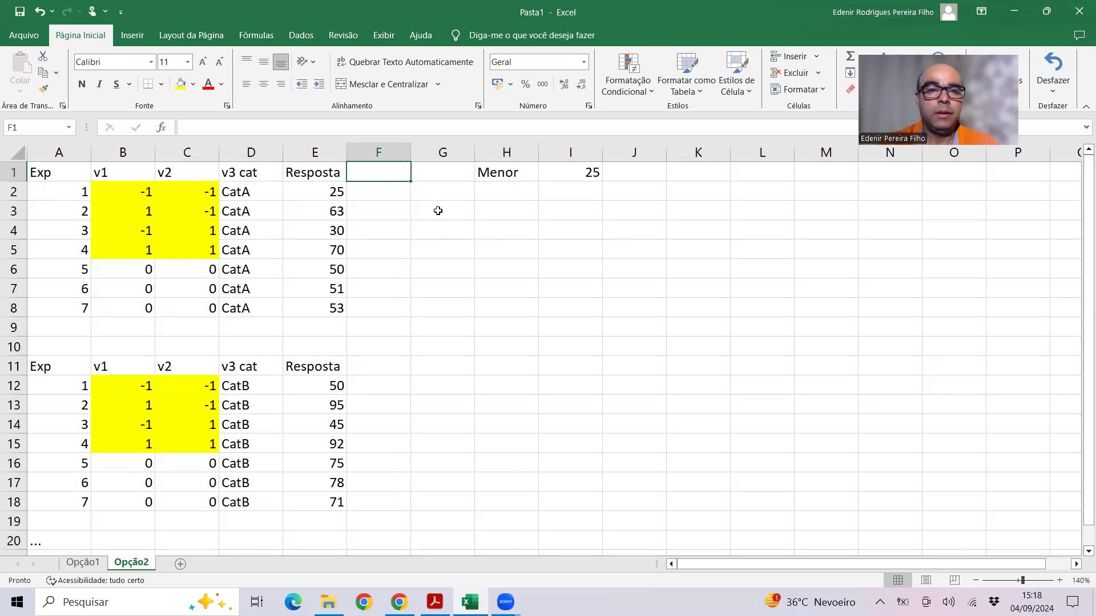
pyautogui.write('Respos')
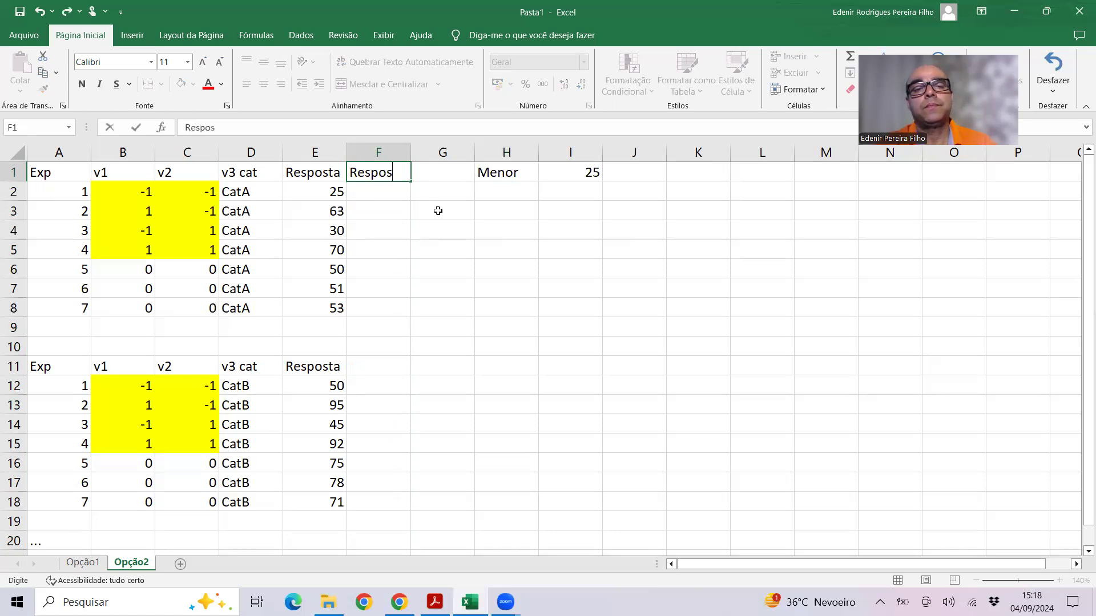
pyautogui.write('ta norm')
pyautogui.press('Return')
# Normalize the first CatA response in F2 with the formula =E2/$I$1, using an absolute reference to the minimum
pyautogui.write('=')
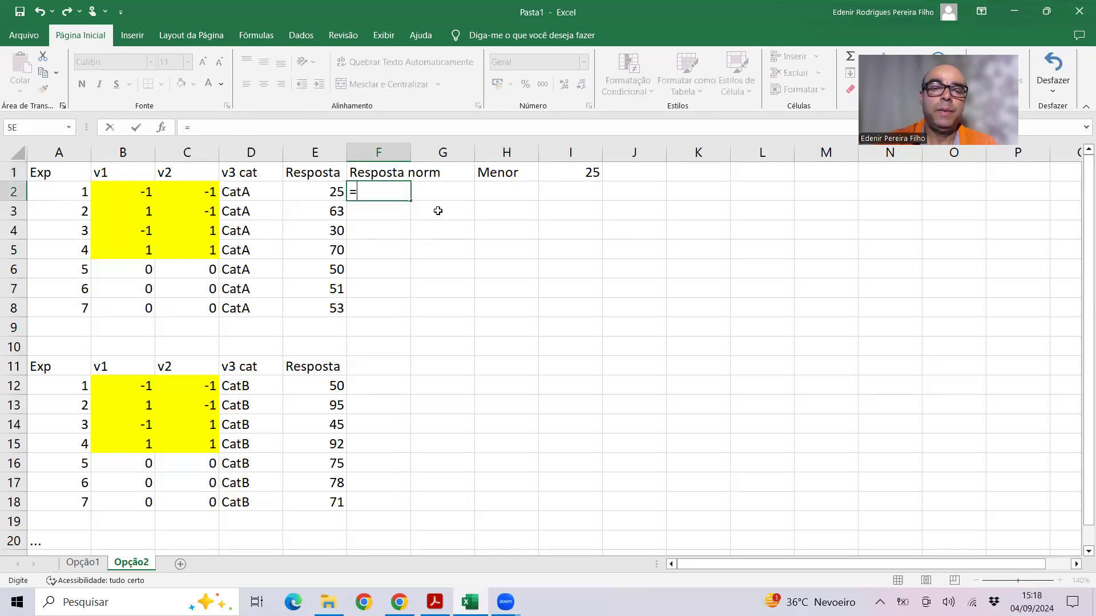
pyautogui.click(318, 187)
pyautogui.write('/')
pyautogui.click(604, 173)
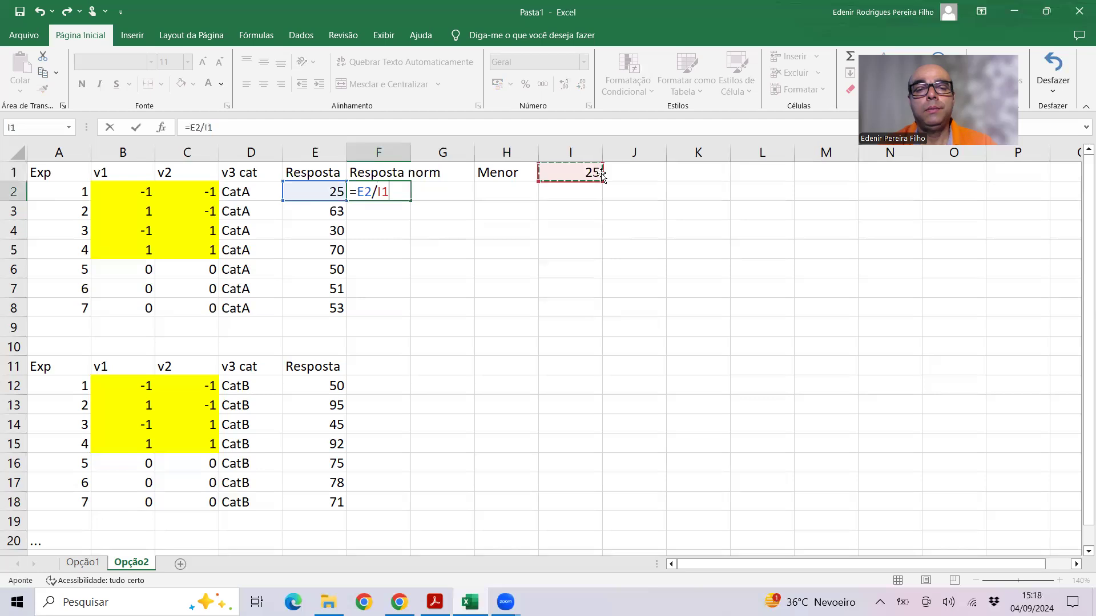
pyautogui.press('F4')
pyautogui.press('Return')
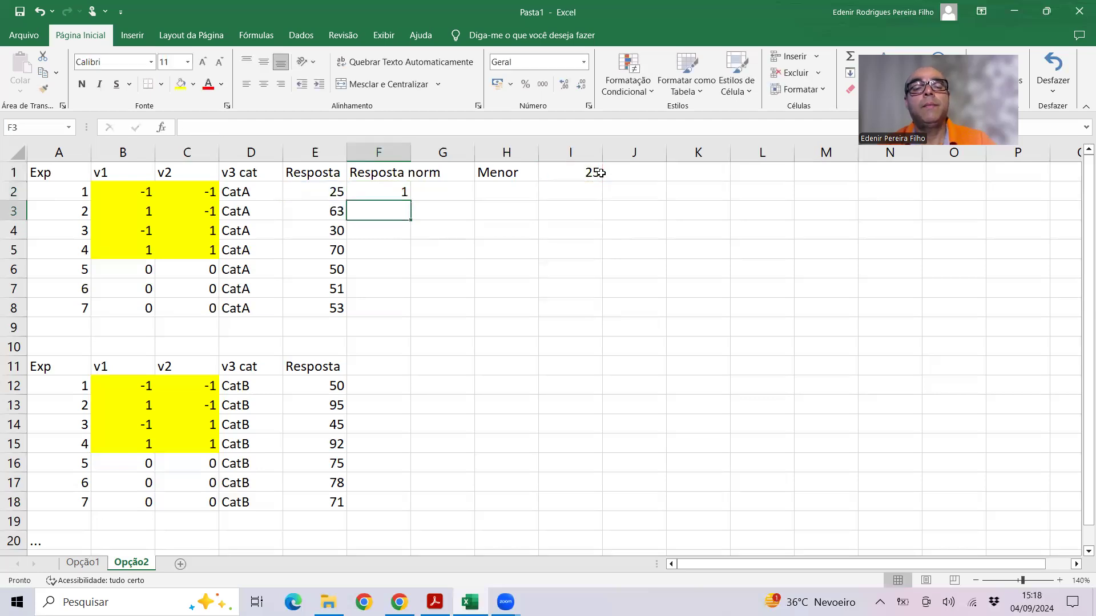
# Fill the normalization formula from F2 down to F8 and copy those formulas to F12:F18 of the CatB table
pyautogui.click(403, 193)
pyautogui.moveTo(410, 199); pyautogui.dragTo(410, 318)
pyautogui.hotkey('ctrl', 'c')
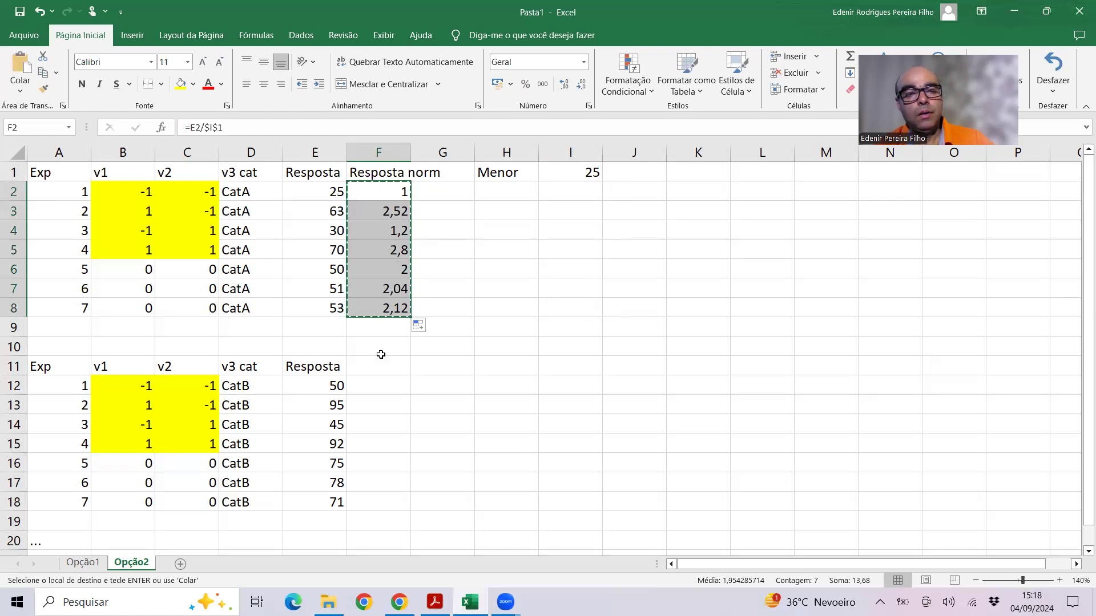
pyautogui.click(378, 387)
pyautogui.hotkey('ctrl', 'v')
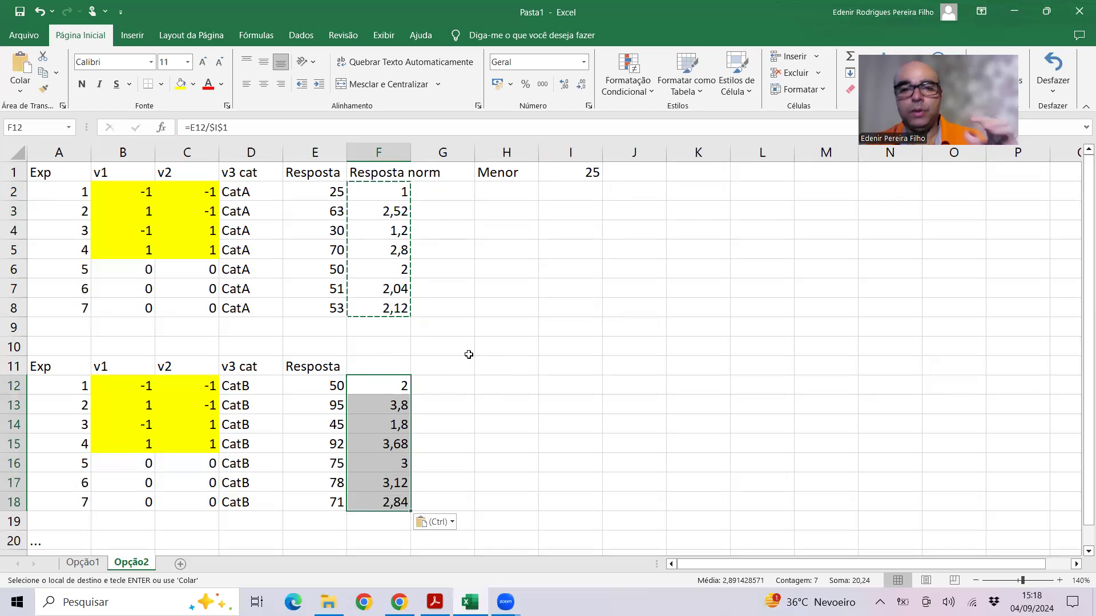
# Format the normalized responses in F2:F18 with one decimal place
pyautogui.moveTo(399, 190); pyautogui.dragTo(378, 503)
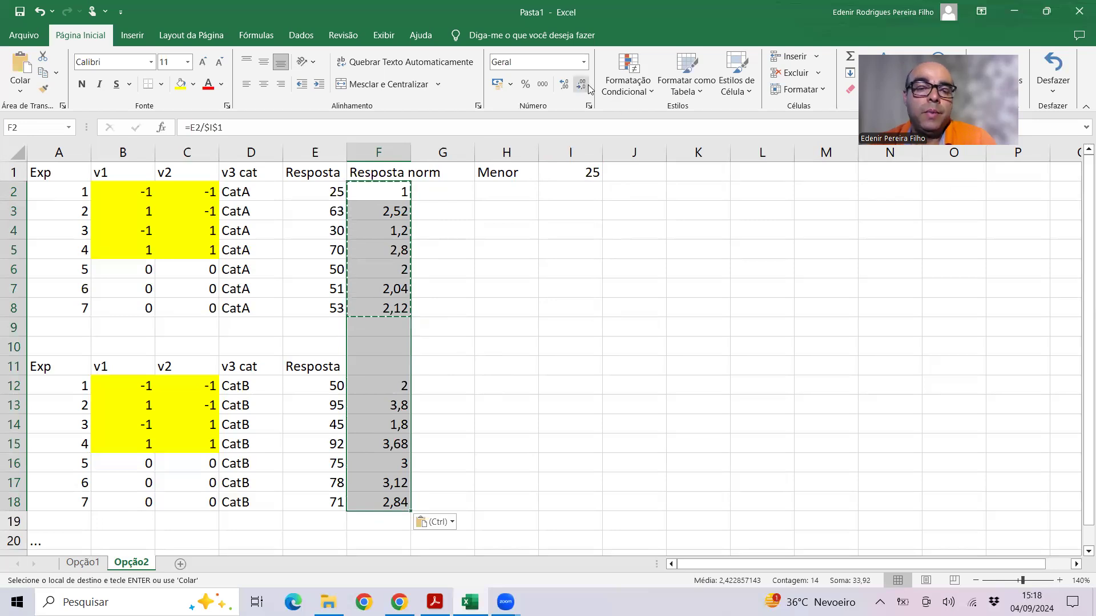
pyautogui.click(565, 84)
pyautogui.click(580, 85)
pyautogui.click(581, 86)
pyautogui.click(506, 269)
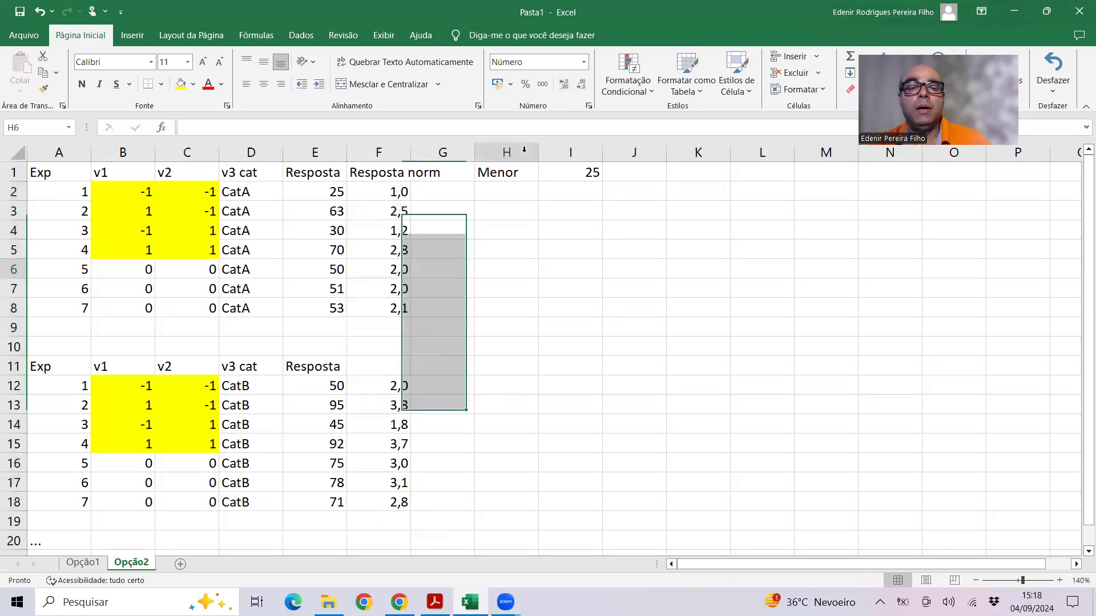
# Copy the Resposta norm header from F1 to F11 and autofit the width of column F
pyautogui.click(391, 150)
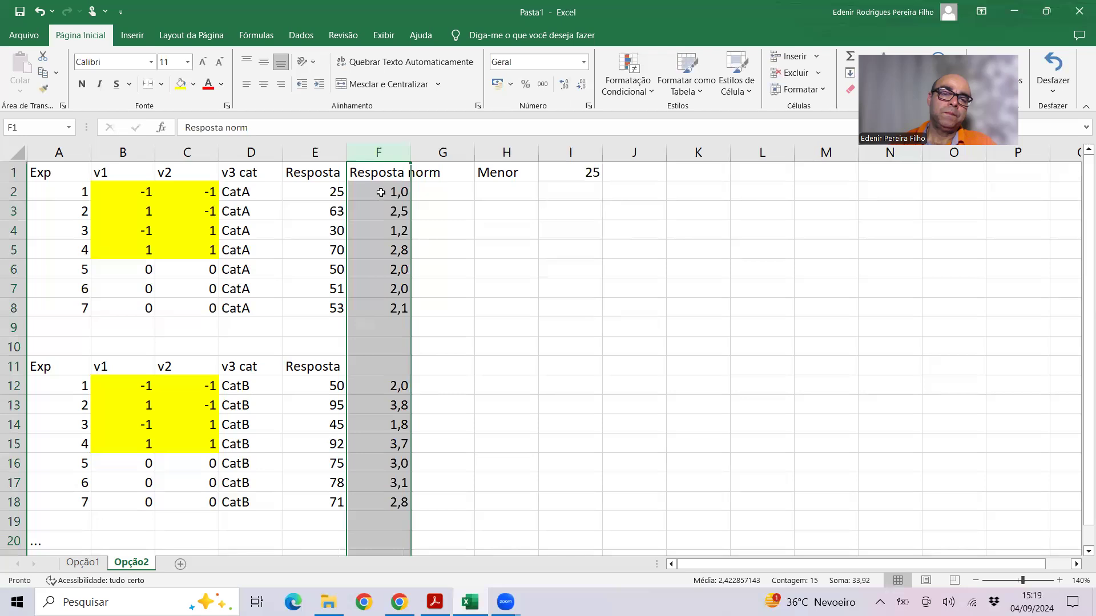
pyautogui.click(374, 170)
pyautogui.hotkey('ctrl', 'c')
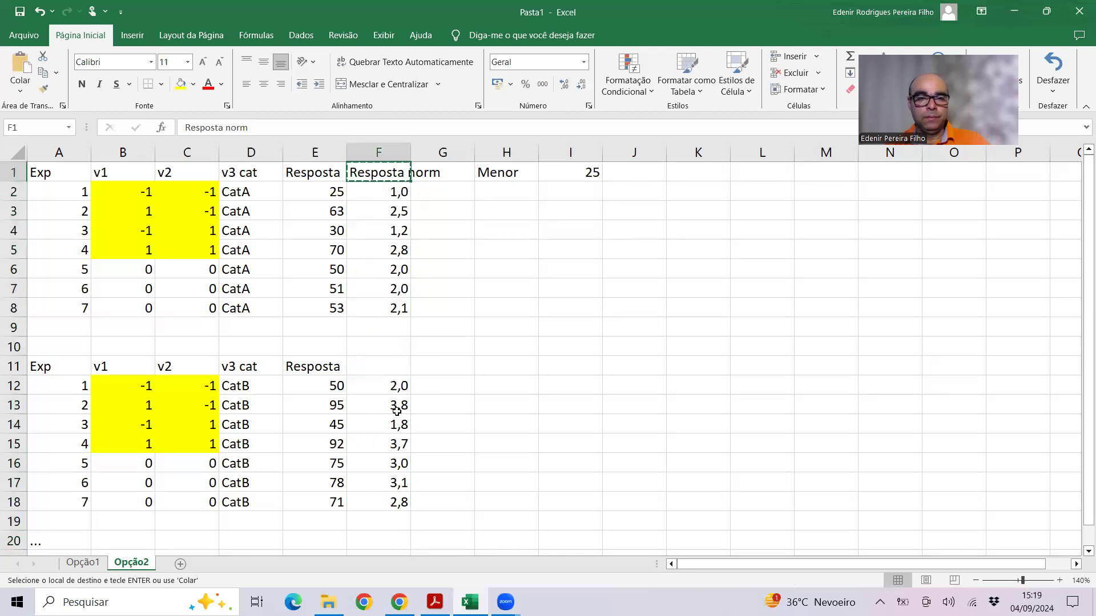
pyautogui.click(371, 368)
pyautogui.hotkey('ctrl', 'v')
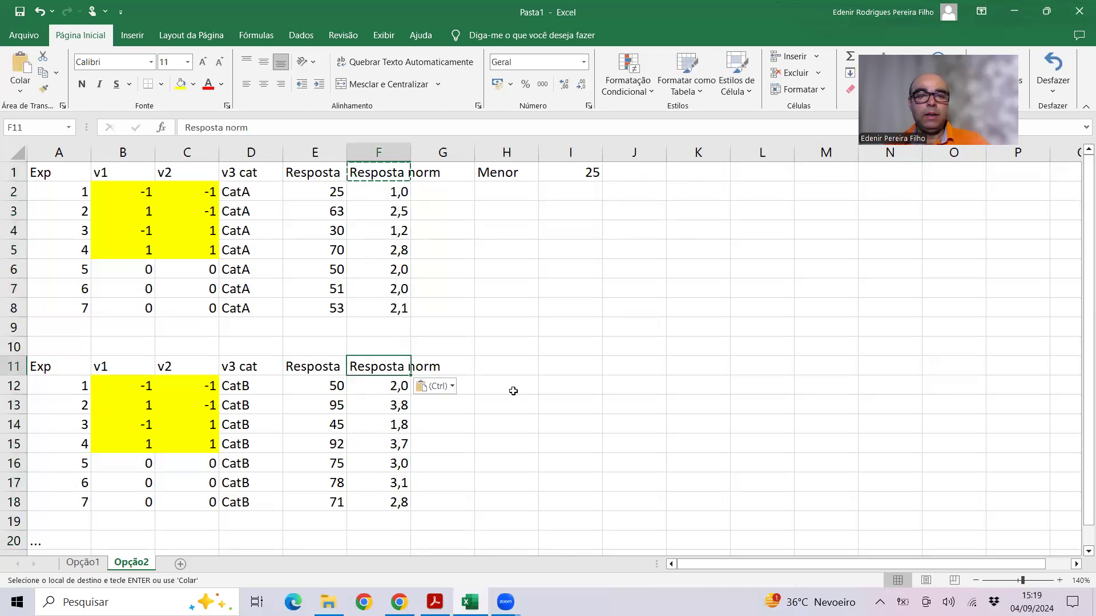
pyautogui.click(522, 271)
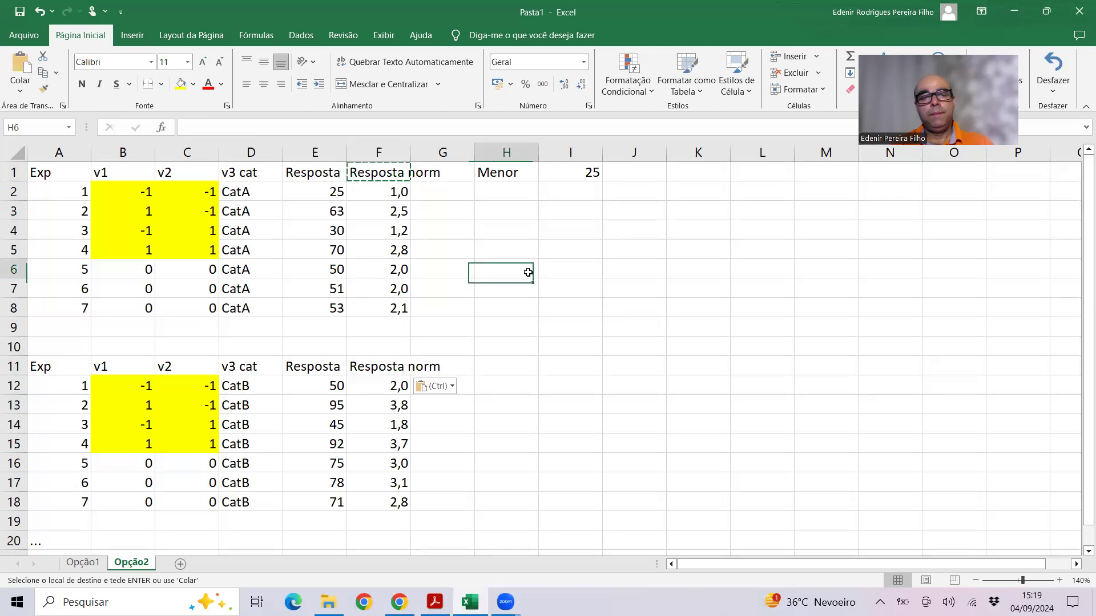
pyautogui.doubleClick(411, 153)
pyautogui.click(550, 354)
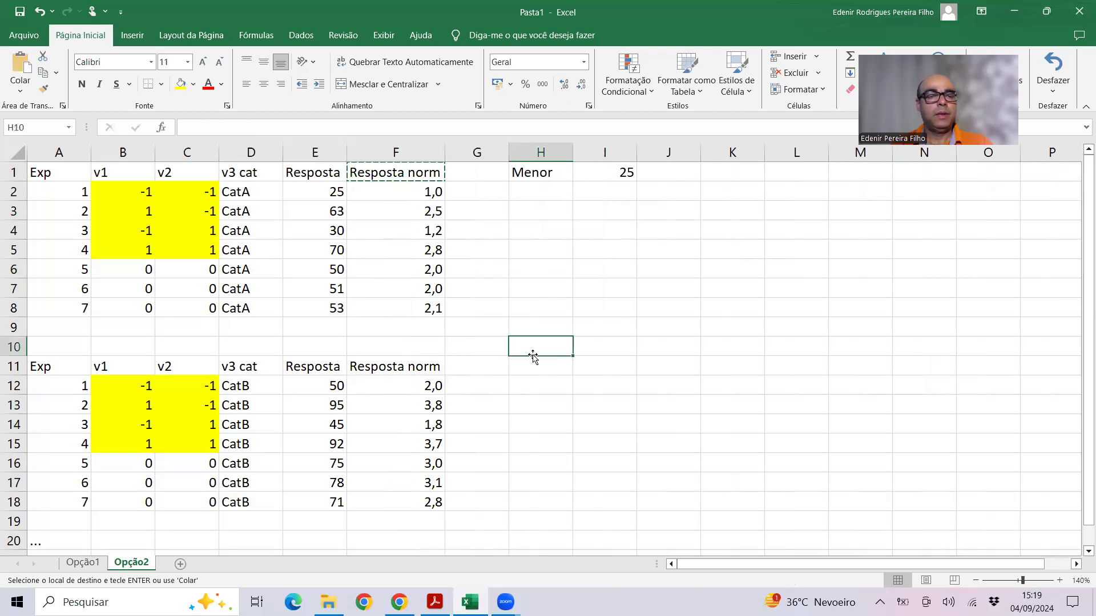
# Enter the label v1 in cell H3
pyautogui.moveTo(111, 264); pyautogui.dragTo(189, 308)
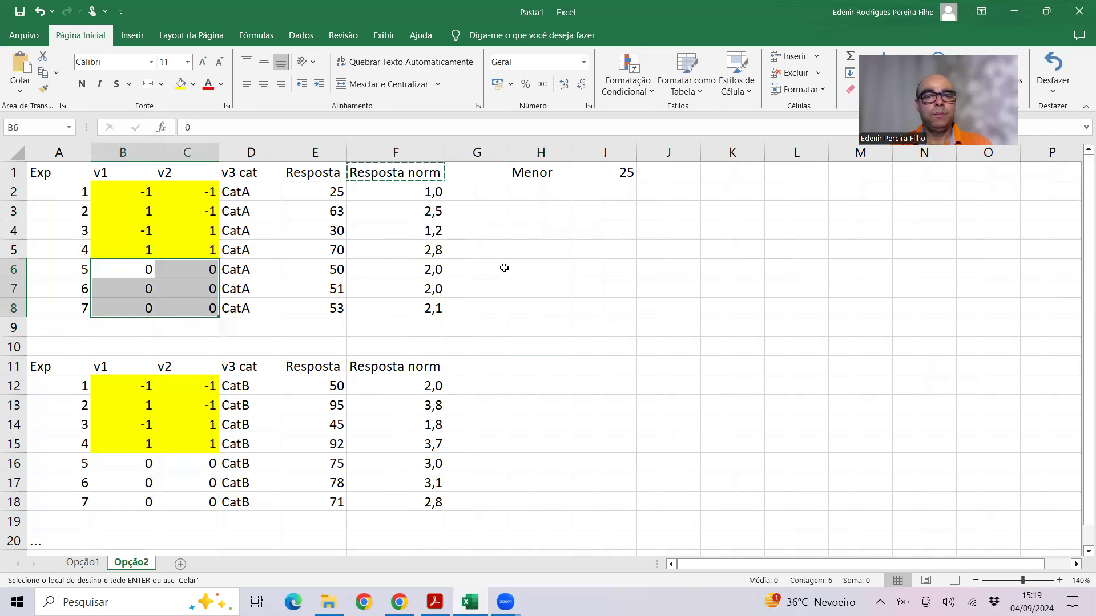
pyautogui.press('Up')
pyautogui.press('Up')
pyautogui.press('Up')
pyautogui.press('Right')
pyautogui.press('Right')
pyautogui.press('Right')
pyautogui.press('Right')
pyautogui.press('Right')
pyautogui.press('Right')
pyautogui.write('v1')
pyautogui.press('Tab')
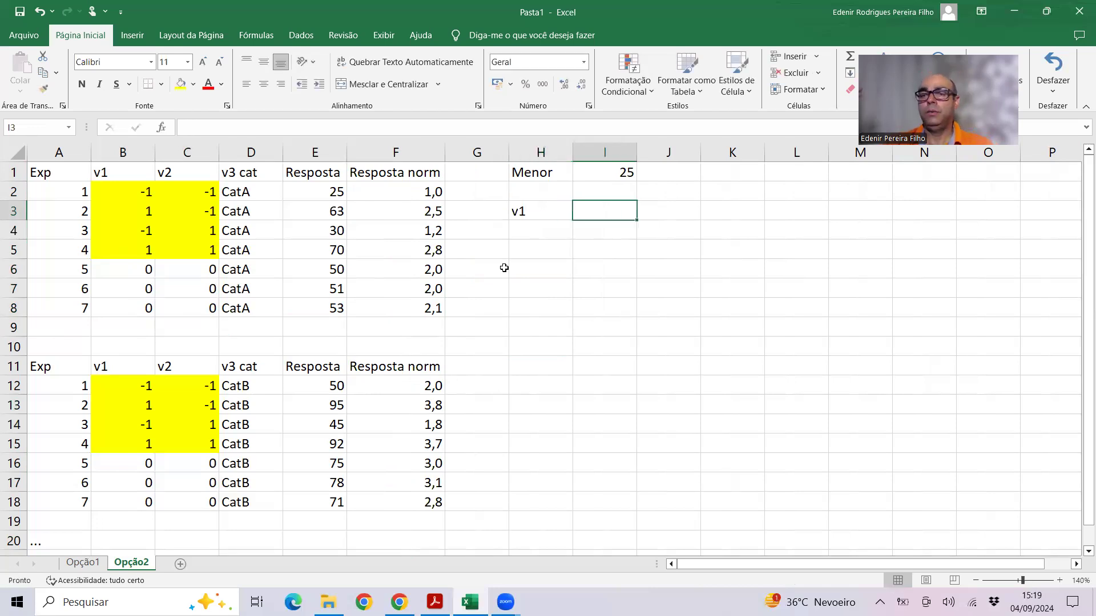
# Enter the coded levels -1, 0 and 1 for v1 in cells I3 to I5
pyautogui.write('-1')
pyautogui.press('Return')
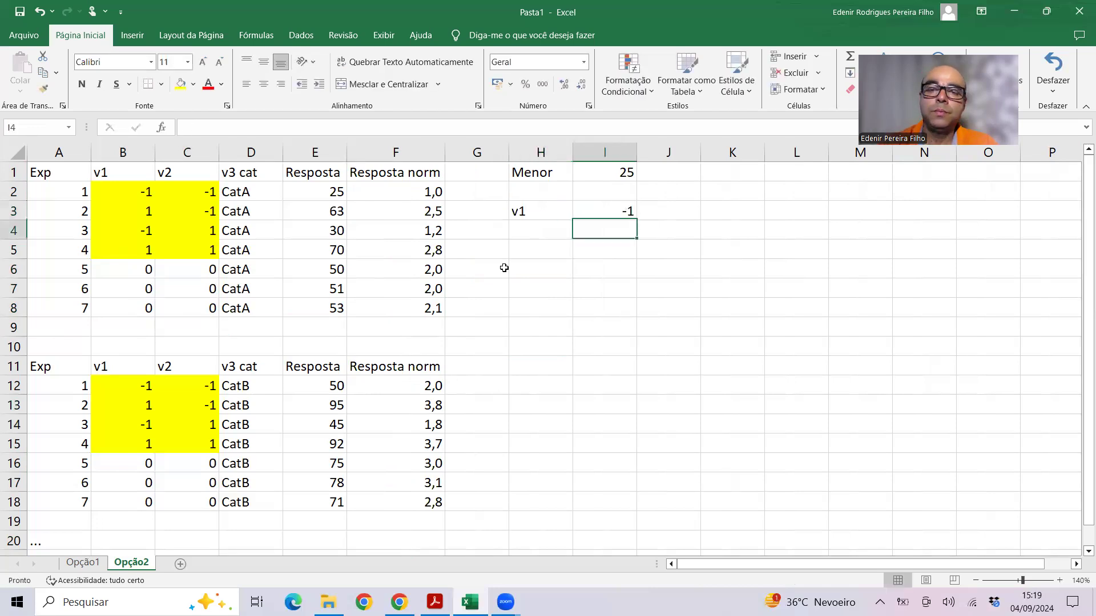
pyautogui.write('1')
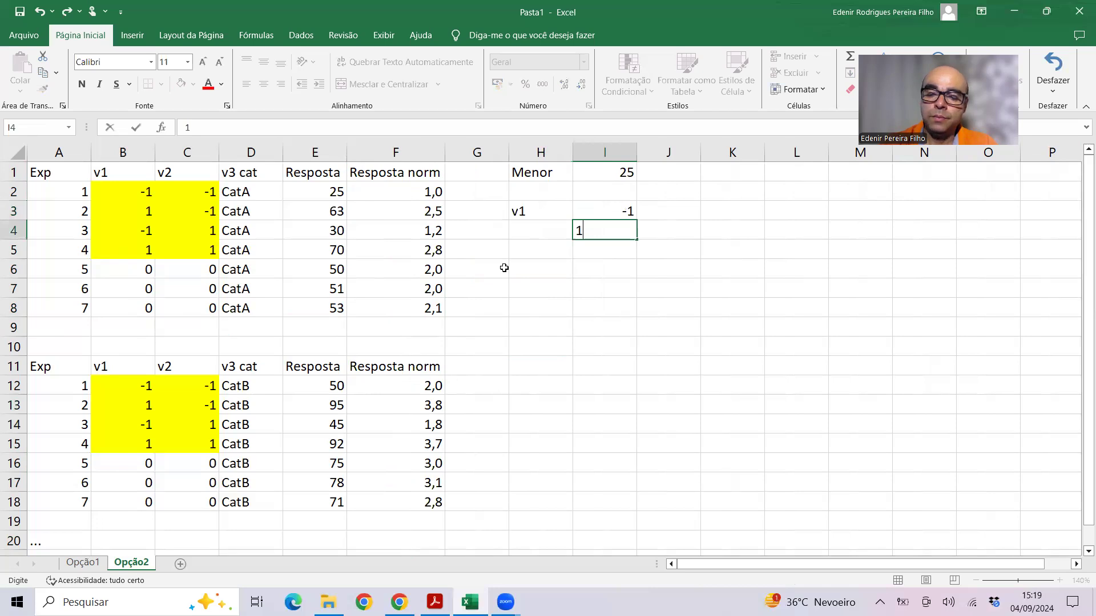
pyautogui.press('Return')
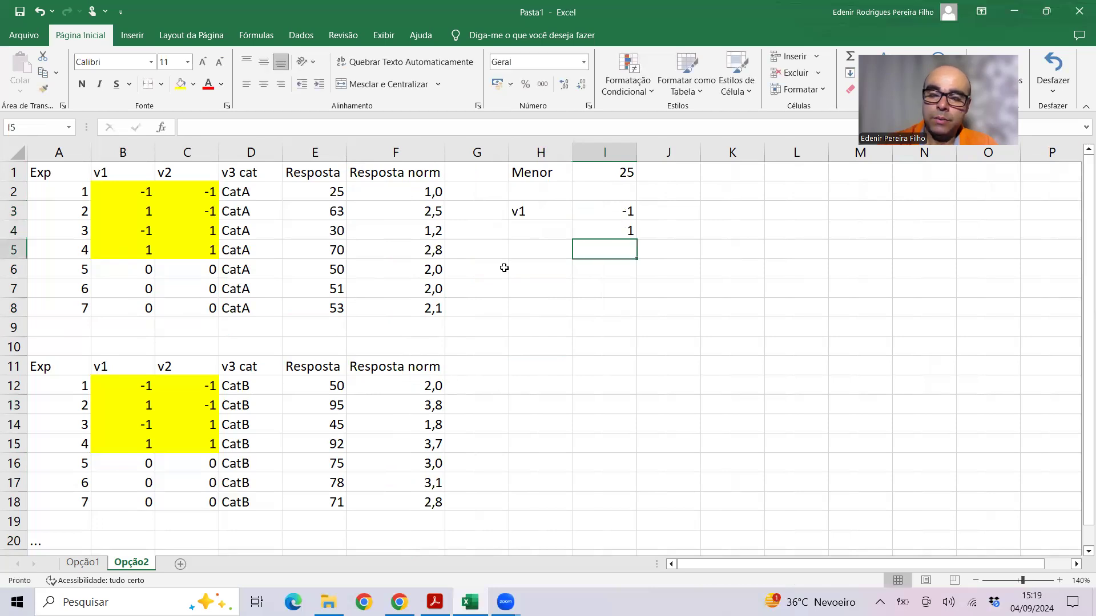
pyautogui.write('1')
pyautogui.press('Return')
pyautogui.press('Up')
pyautogui.press('Up')
pyautogui.write('0')
pyautogui.press('Return')
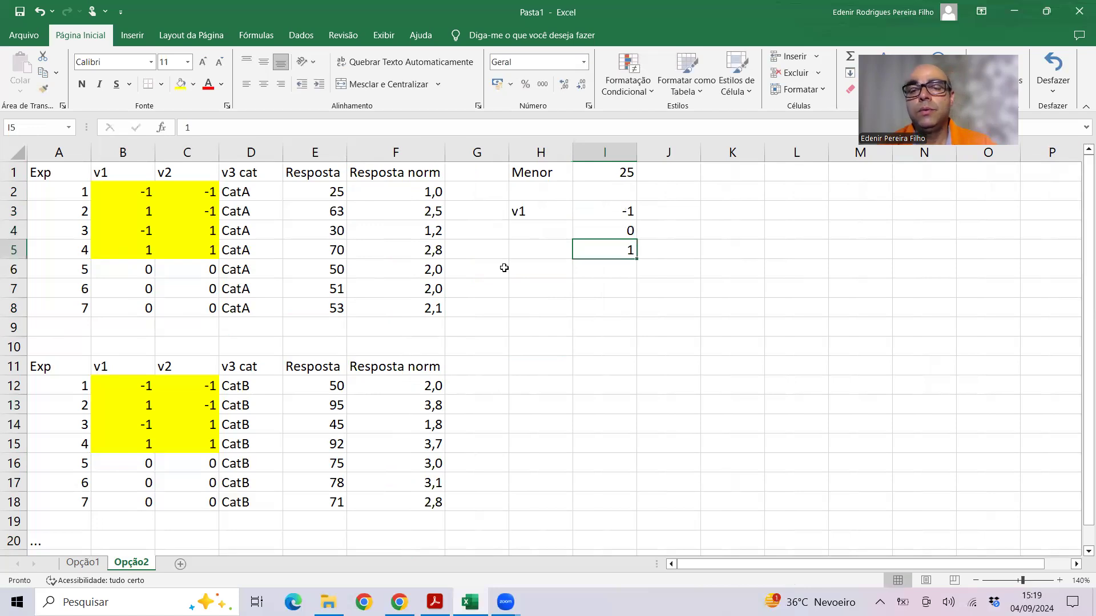
# Enter the real v1 values 20 for level -1 in J3 and 80 for level 1 in J5
pyautogui.click(664, 208)
pyautogui.write('20')
pyautogui.press('Return')
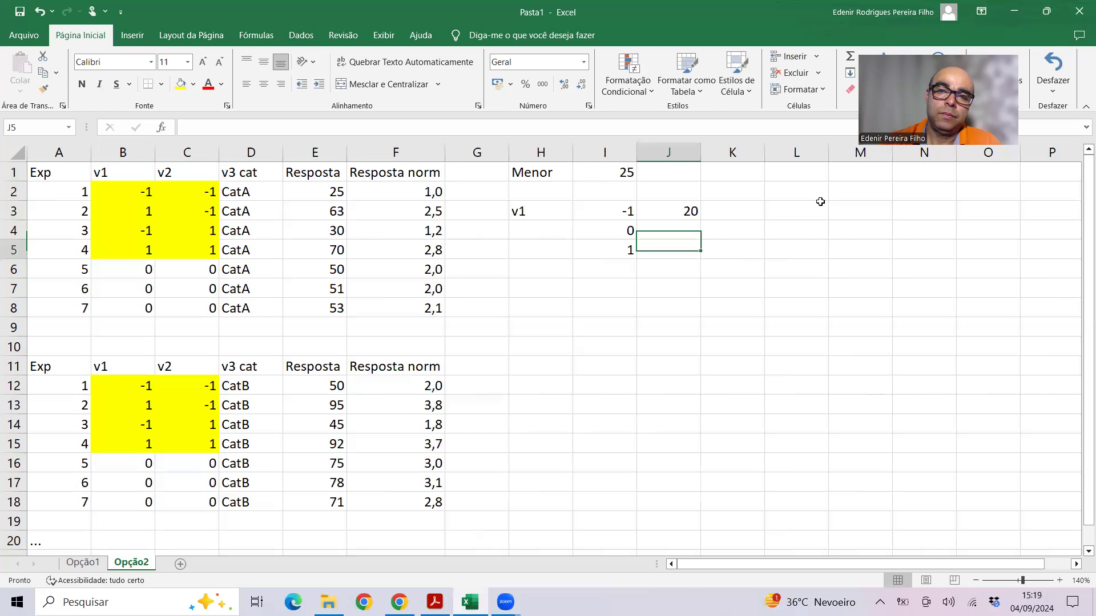
pyautogui.write('80')
pyautogui.press('Return')
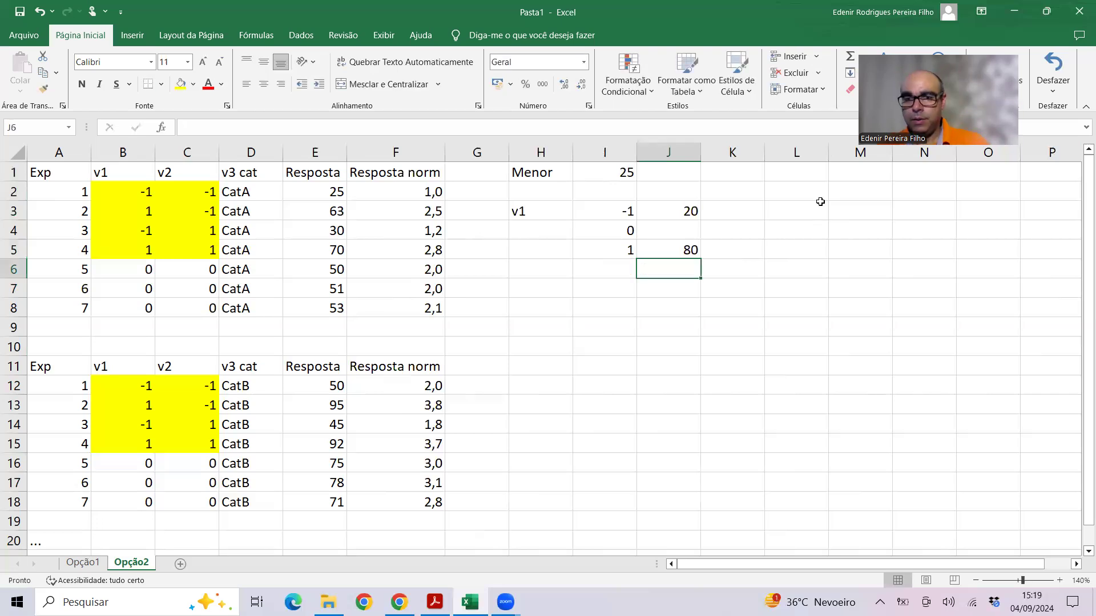
# Enter the real v1 value 50 for the coded level 0 in cell J4
pyautogui.click(684, 229)
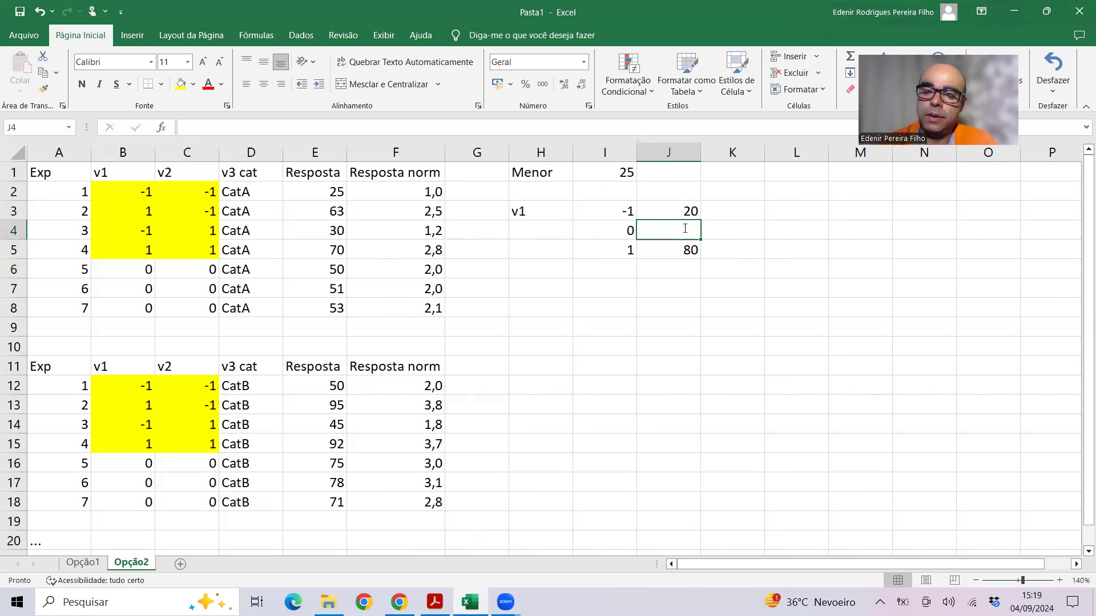
pyautogui.write('50')
pyautogui.press('Return')
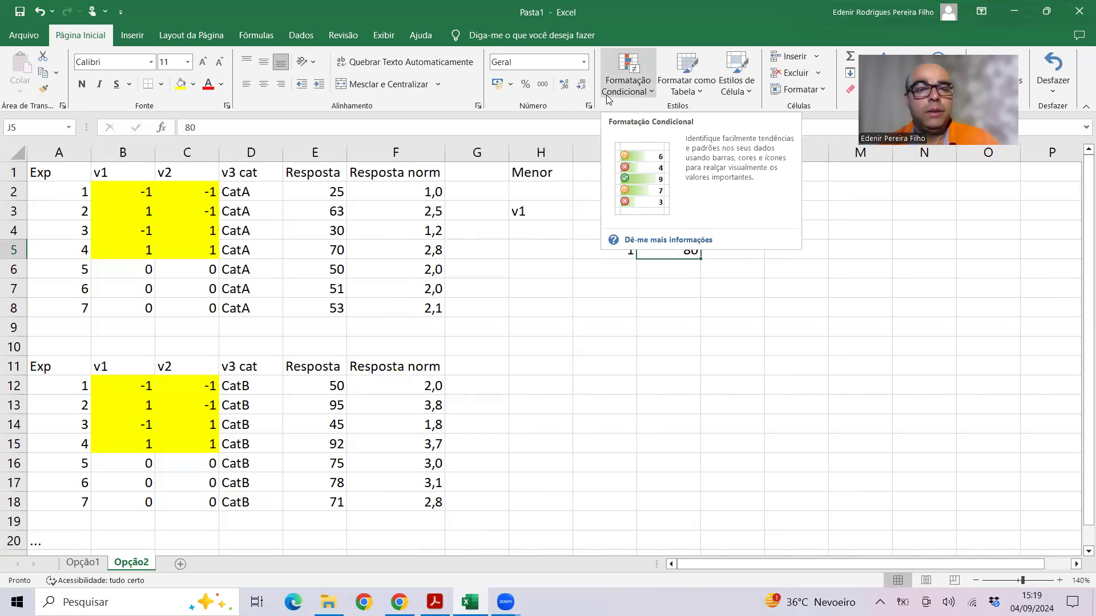
# Compare the Opção1 design with the Opção2 designs, examining the center-point normalized responses and the first four v1 and v2 combinations
pyautogui.click(83, 562)
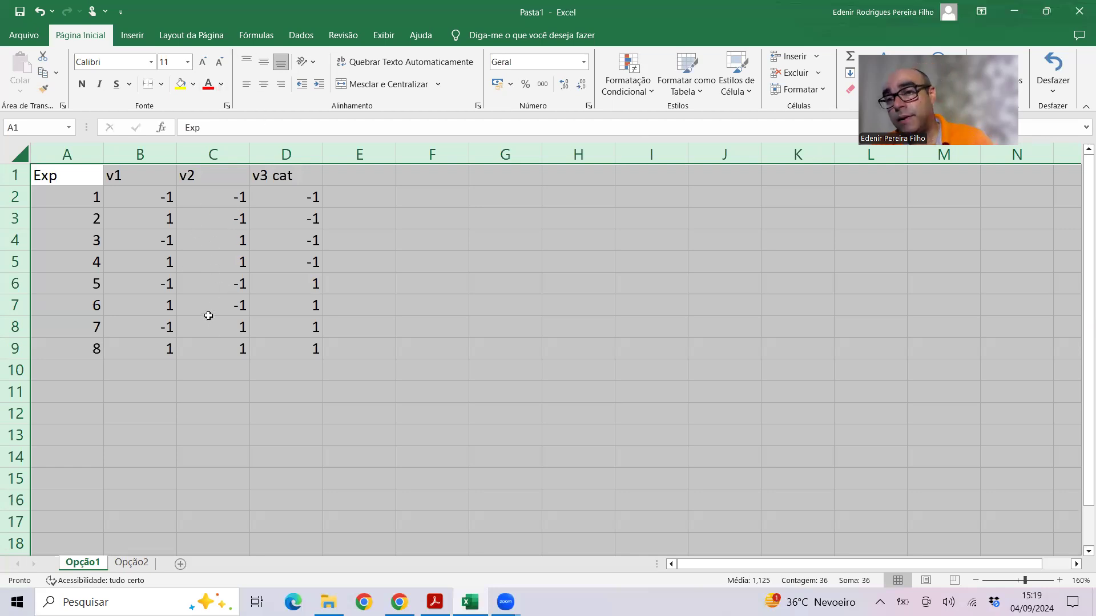
pyautogui.click(131, 564)
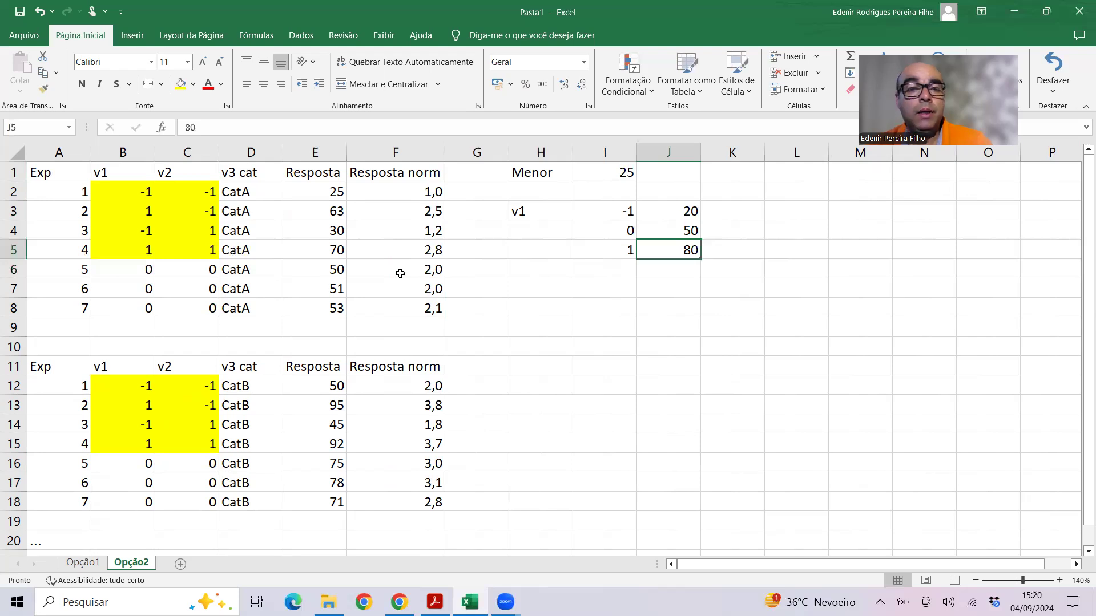
pyautogui.moveTo(415, 276); pyautogui.dragTo(409, 313)
pyautogui.moveTo(407, 463); pyautogui.dragTo(406, 498)
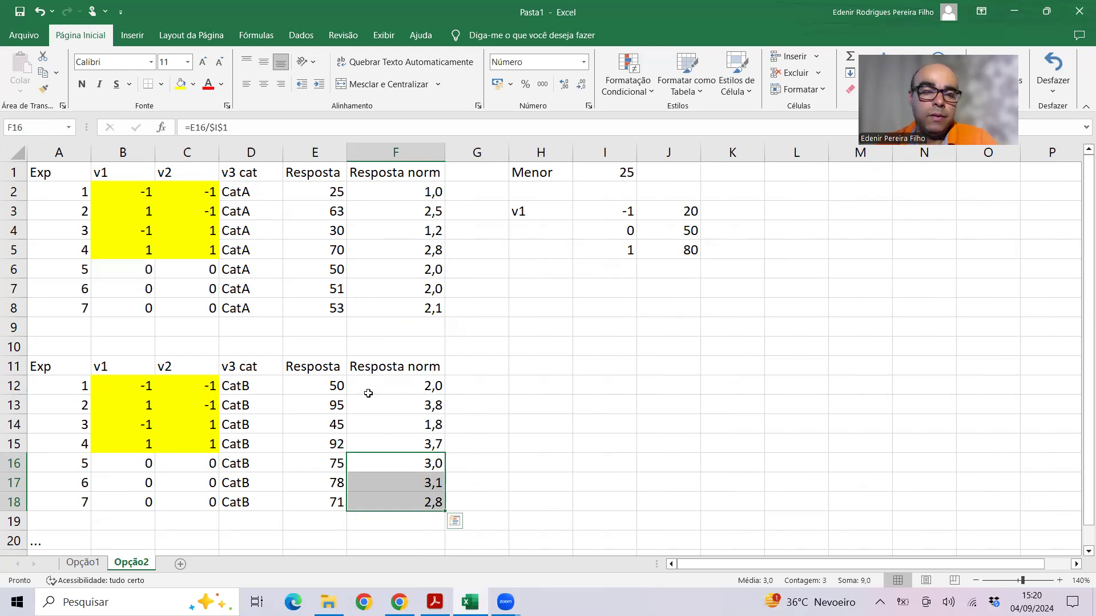
pyautogui.click(82, 564)
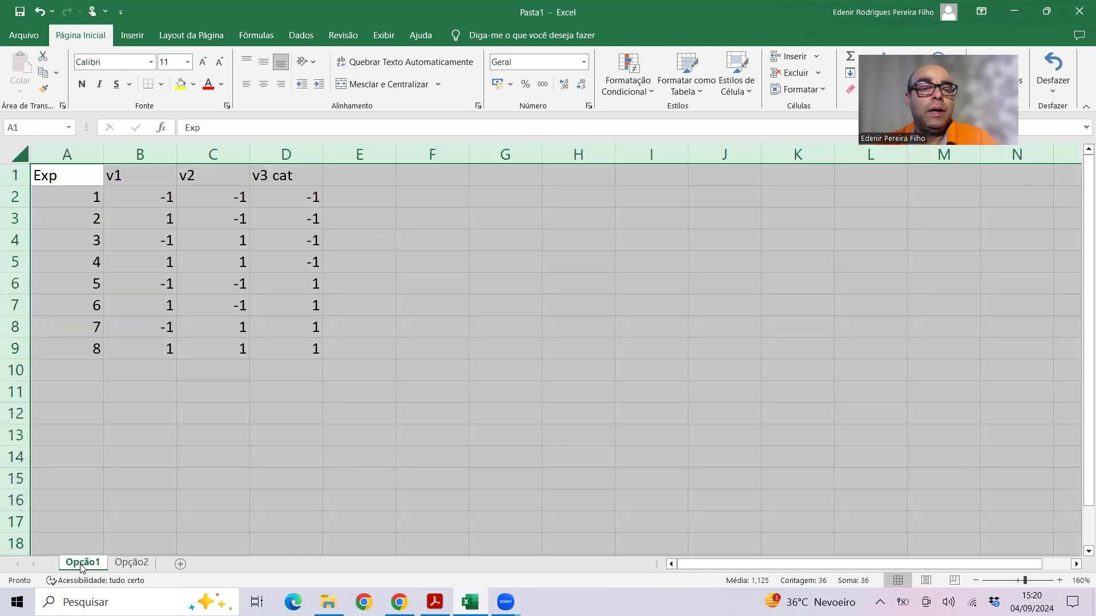
pyautogui.click(191, 214)
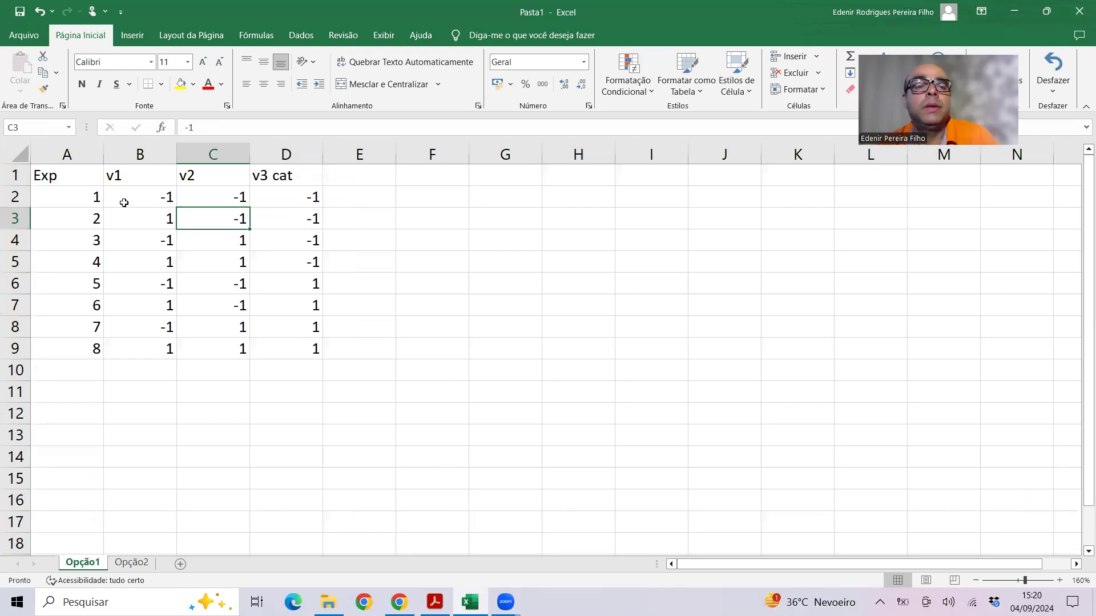
pyautogui.moveTo(130, 198); pyautogui.dragTo(211, 261)
pyautogui.click(132, 563)
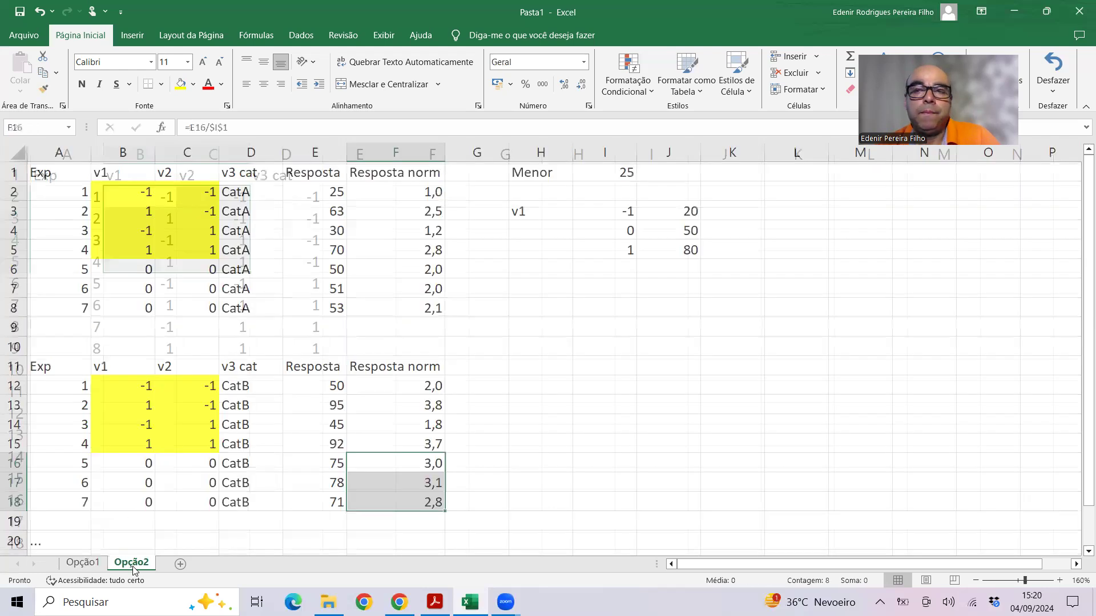
pyautogui.click(78, 565)
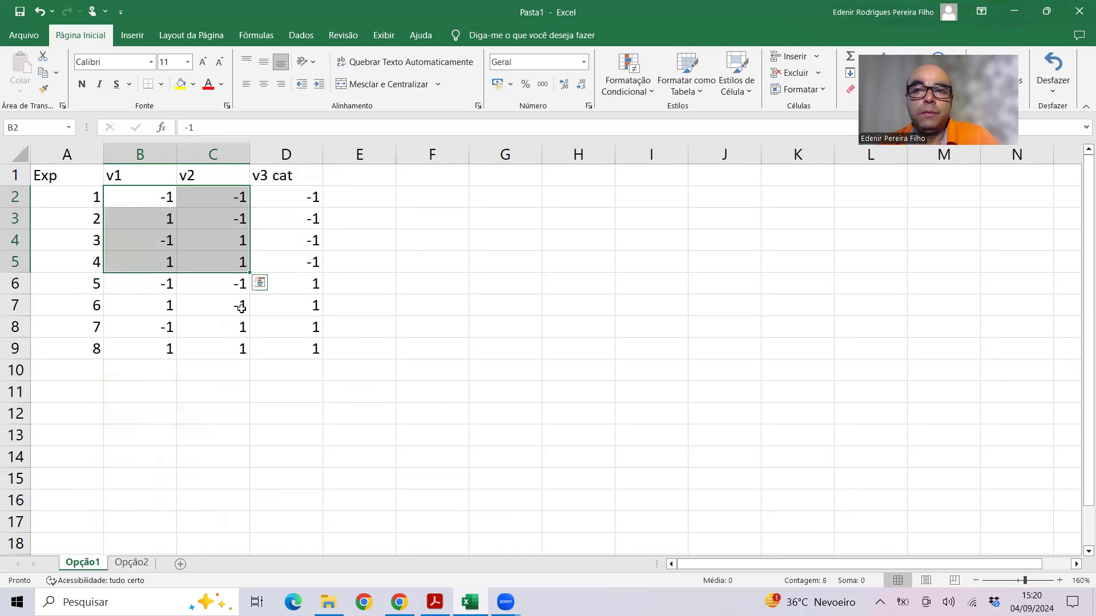
pyautogui.rightClick(15, 284)
pyautogui.click(68, 414)
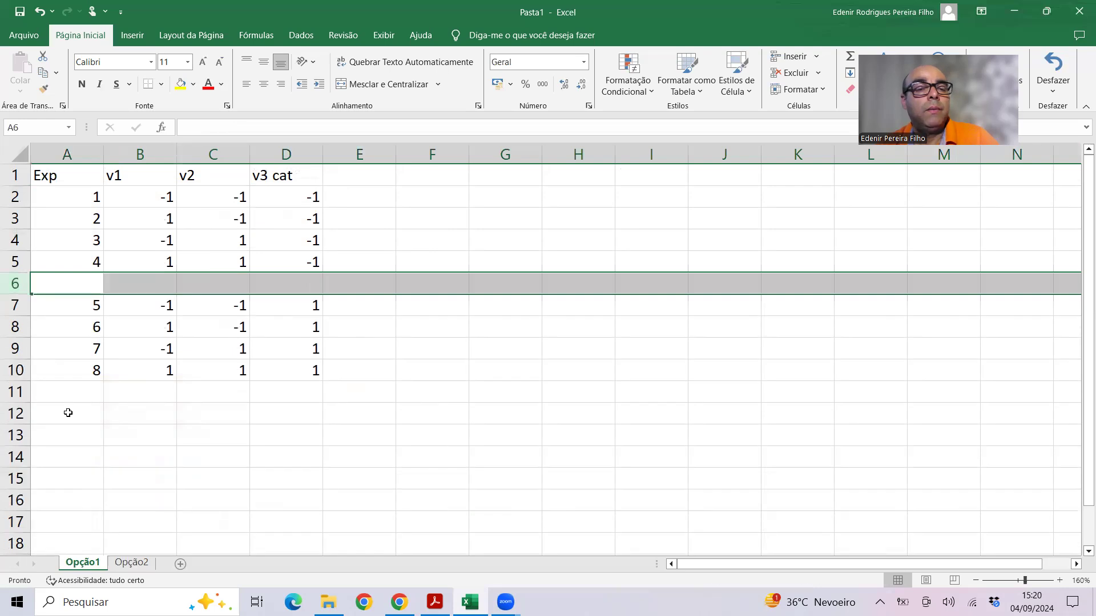
pyautogui.hotkey('ctrl', 'z')
# Copy the Opção1 design from A1:D9 to F1 and move the copied experiments 5 to 8 down to F9:I12
pyautogui.moveTo(72, 175); pyautogui.dragTo(278, 350)
pyautogui.hotkey('ctrl', 'c')
pyautogui.click(438, 174)
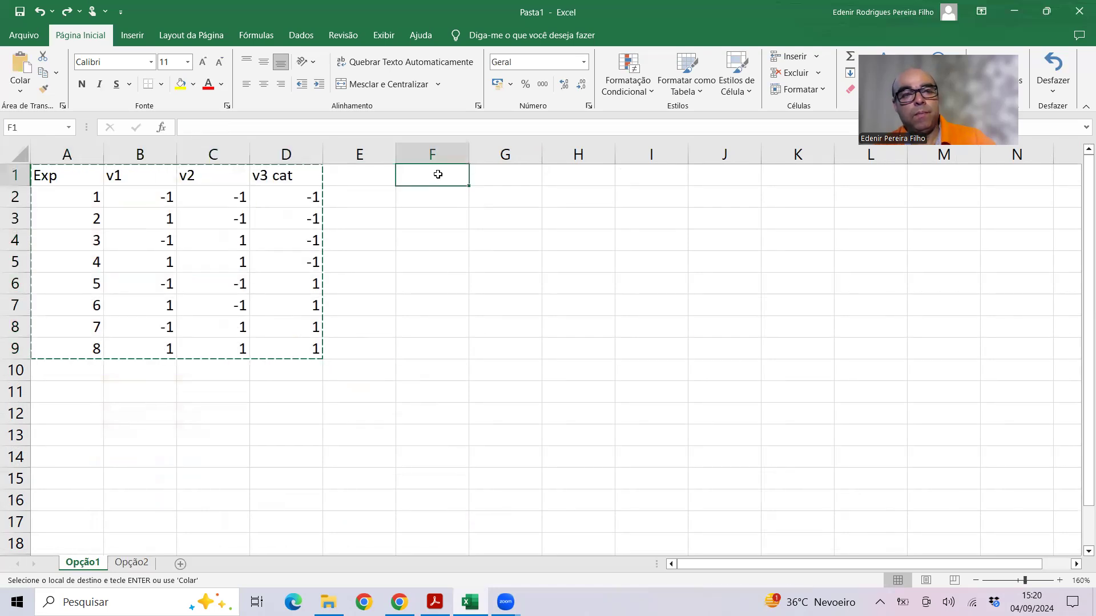
pyautogui.hotkey('ctrl', 'v')
pyautogui.moveTo(438, 283); pyautogui.dragTo(642, 403)
pyautogui.moveTo(642, 332); pyautogui.dragTo(643, 415)
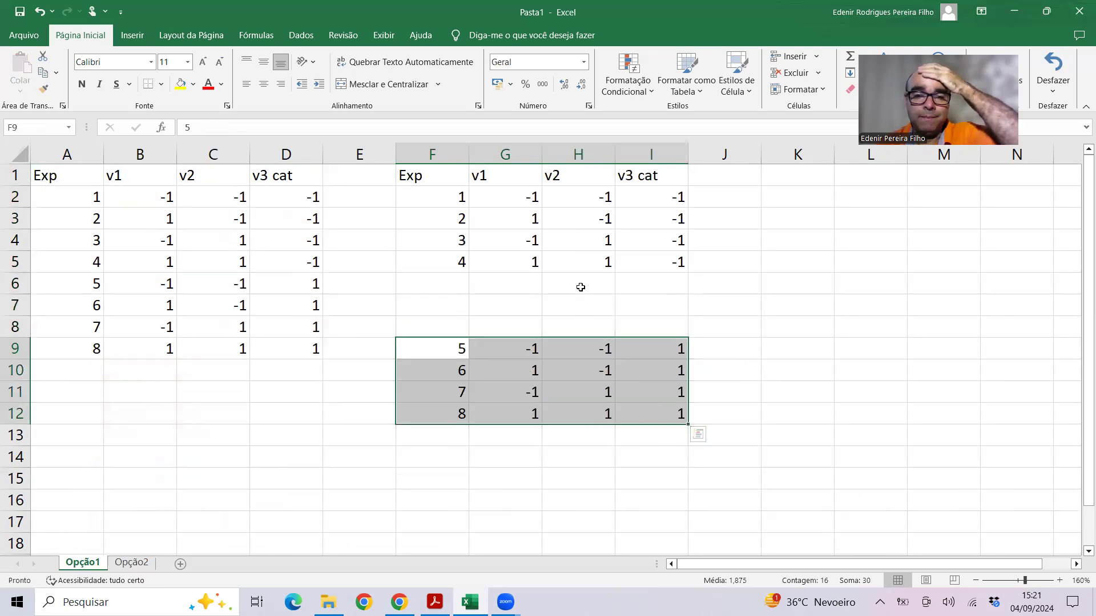
# Fill center-point rows 6 to 8 of the copied design with 0 for v1 and v2 and -1 for v3 cat
pyautogui.click(501, 278)
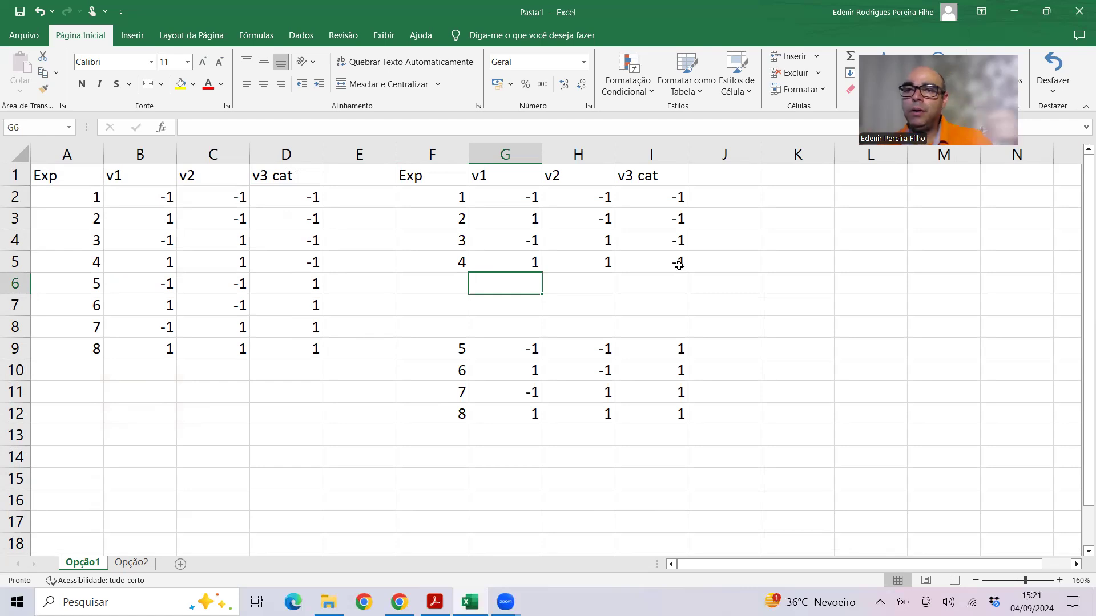
pyautogui.write('0')
pyautogui.press('Return')
pyautogui.write('0')
pyautogui.press('Return')
pyautogui.write('0')
pyautogui.press('Return')
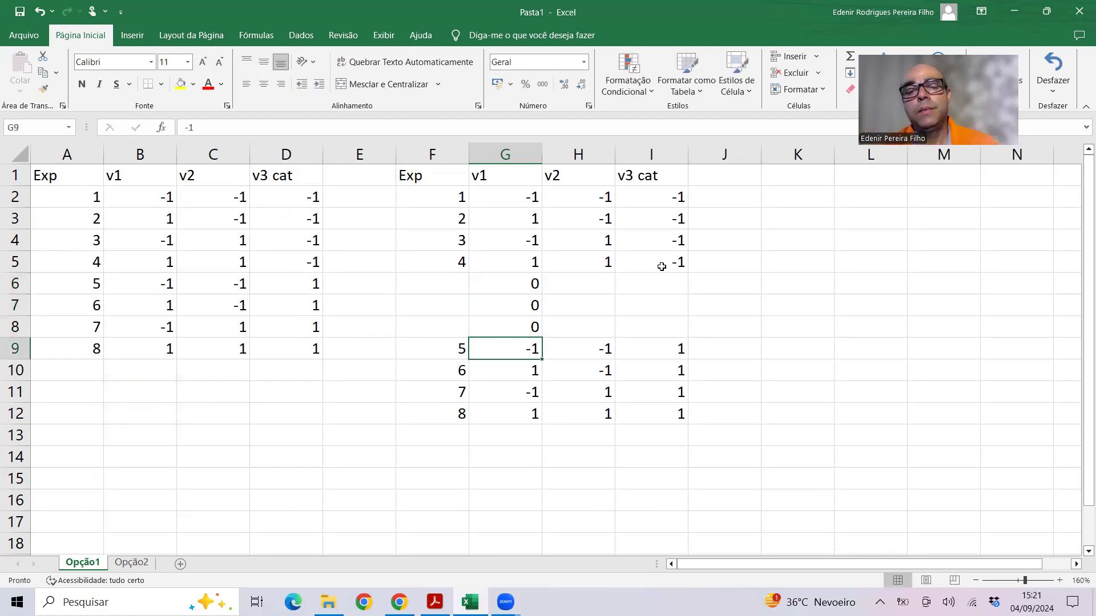
pyautogui.moveTo(517, 280); pyautogui.dragTo(594, 330)
pyautogui.click(677, 261)
pyautogui.moveTo(686, 279); pyautogui.dragTo(688, 337)
# Fill center-point rows 13 to 15 with 0 for v1 and v2 and 1 for v3 cat, and number F2:F15 from 1 to 14
pyautogui.click(525, 432)
pyautogui.write('0')
pyautogui.press('Return')
pyautogui.write('0')
pyautogui.press('Return')
pyautogui.write('0')
pyautogui.press('Return')
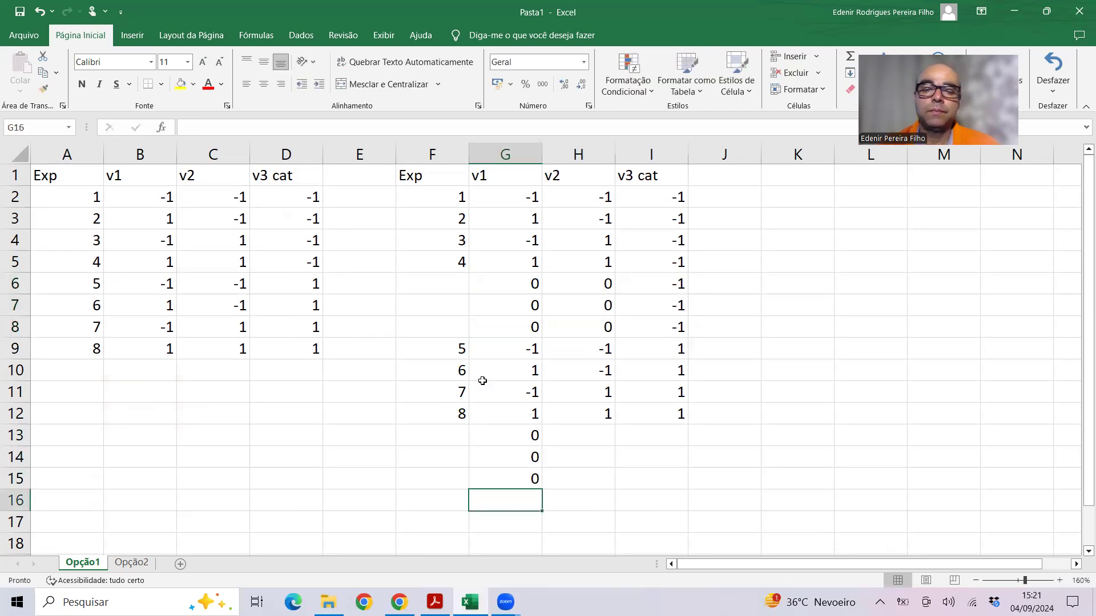
pyautogui.moveTo(511, 432); pyautogui.dragTo(614, 486)
pyautogui.click(685, 415)
pyautogui.moveTo(691, 425); pyautogui.dragTo(691, 481)
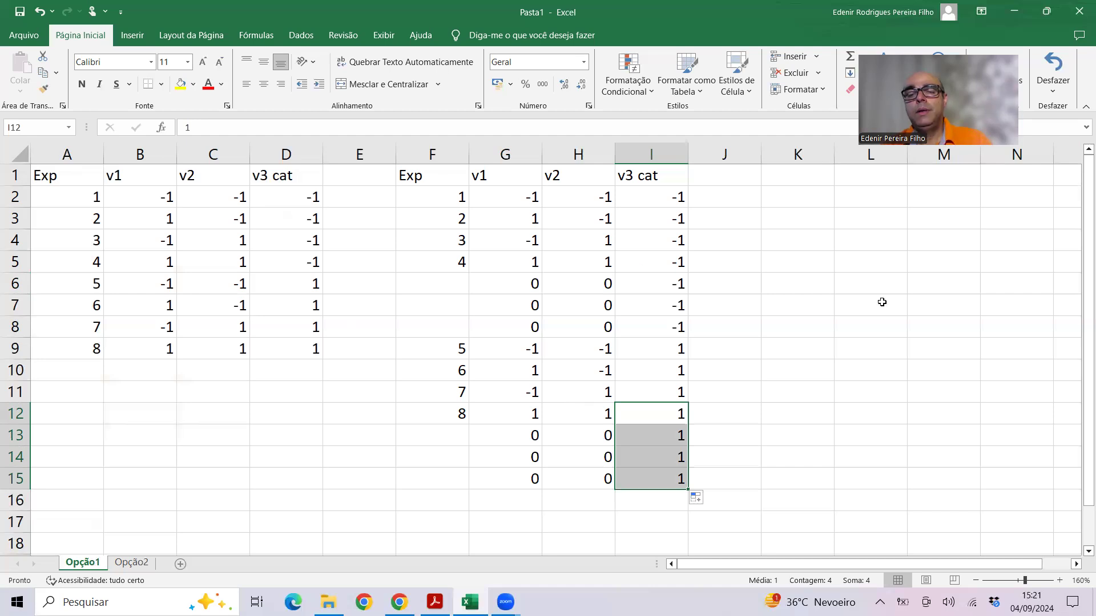
pyautogui.moveTo(449, 197); pyautogui.dragTo(474, 482)
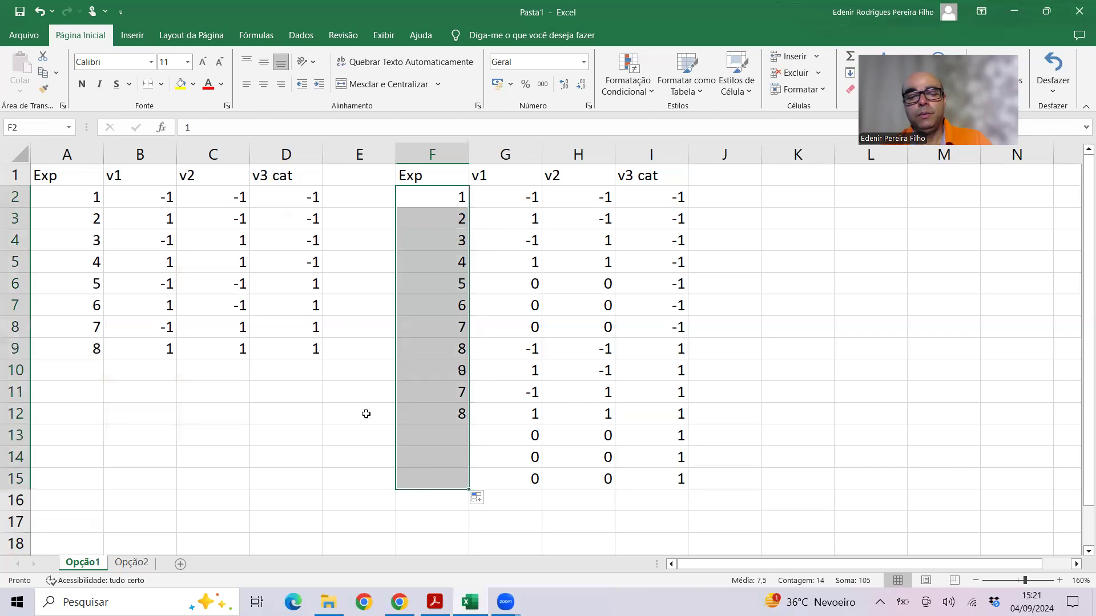
# Return to the Opção2 sheet and start saving the workbook, browsing from Dropbox into UFSCar and its UFSCar_2018a folder
pyautogui.click(123, 564)
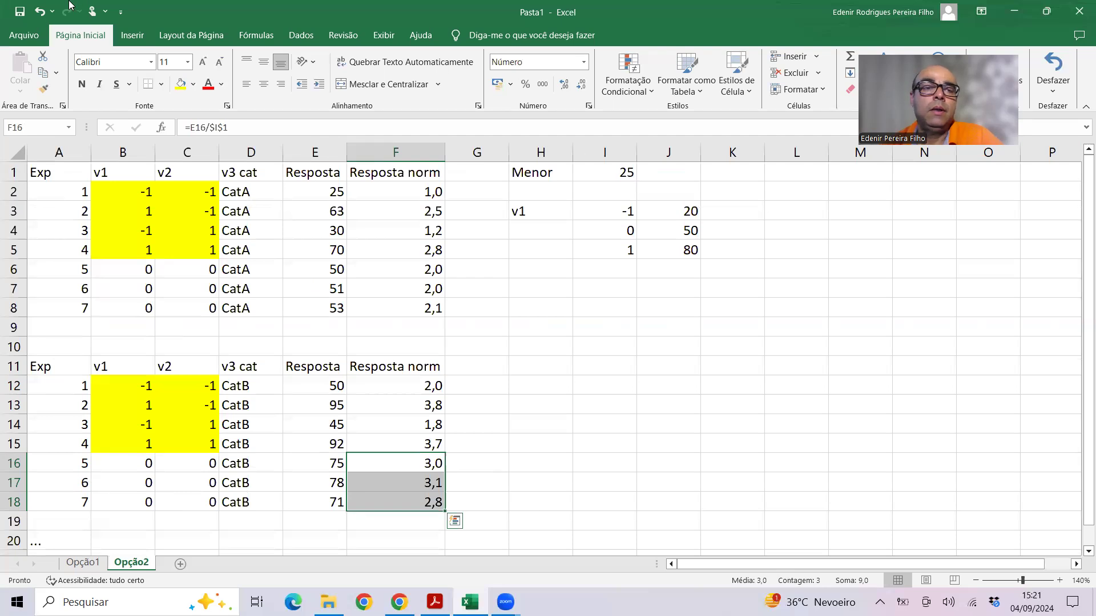
pyautogui.click(21, 14)
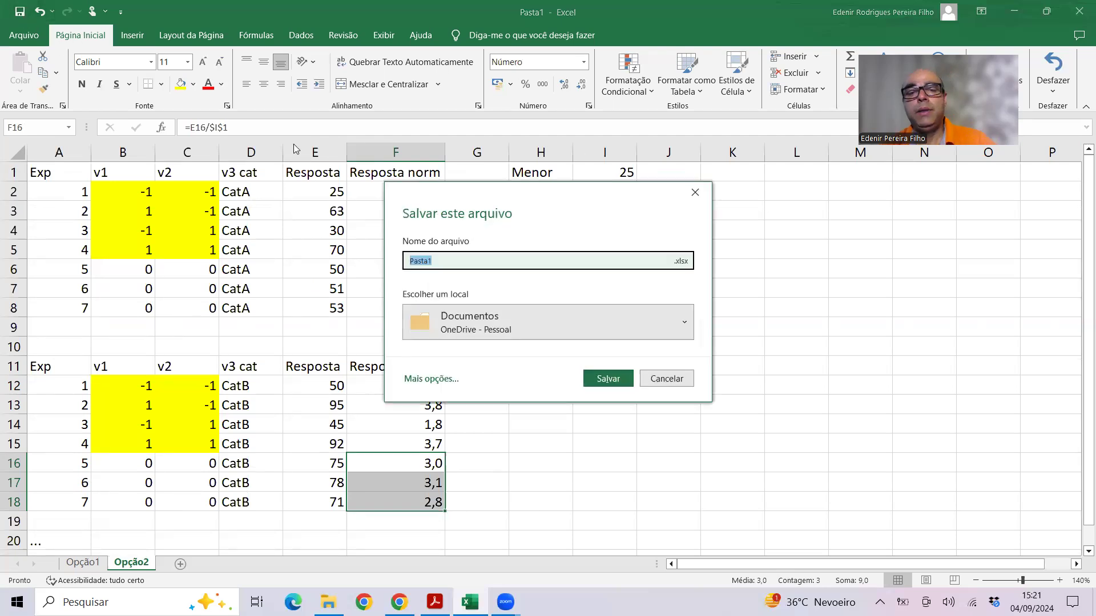
pyautogui.click(429, 380)
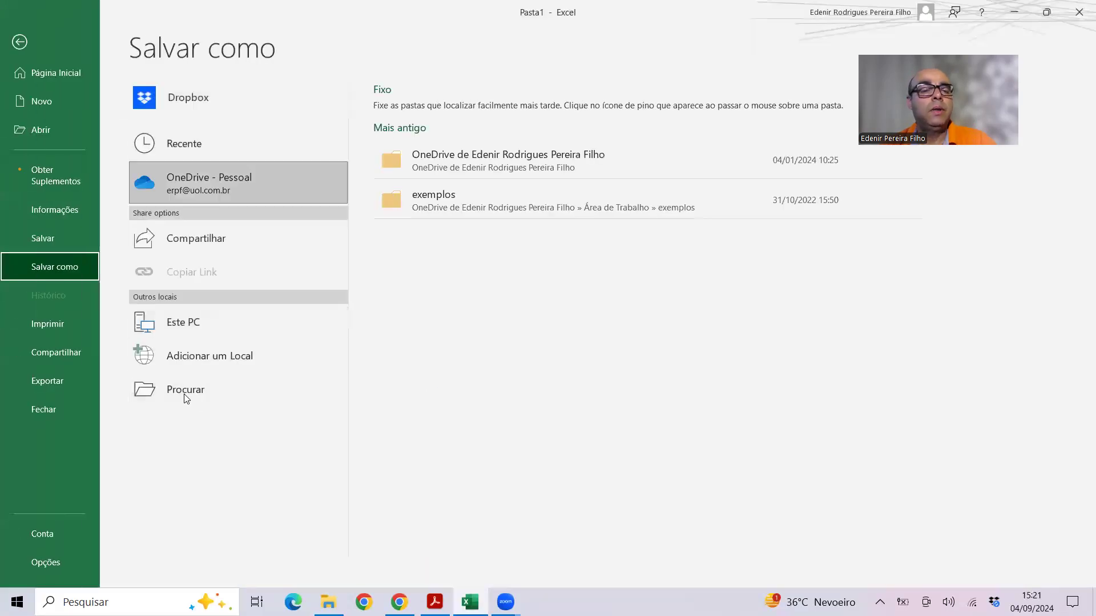
pyautogui.click(180, 393)
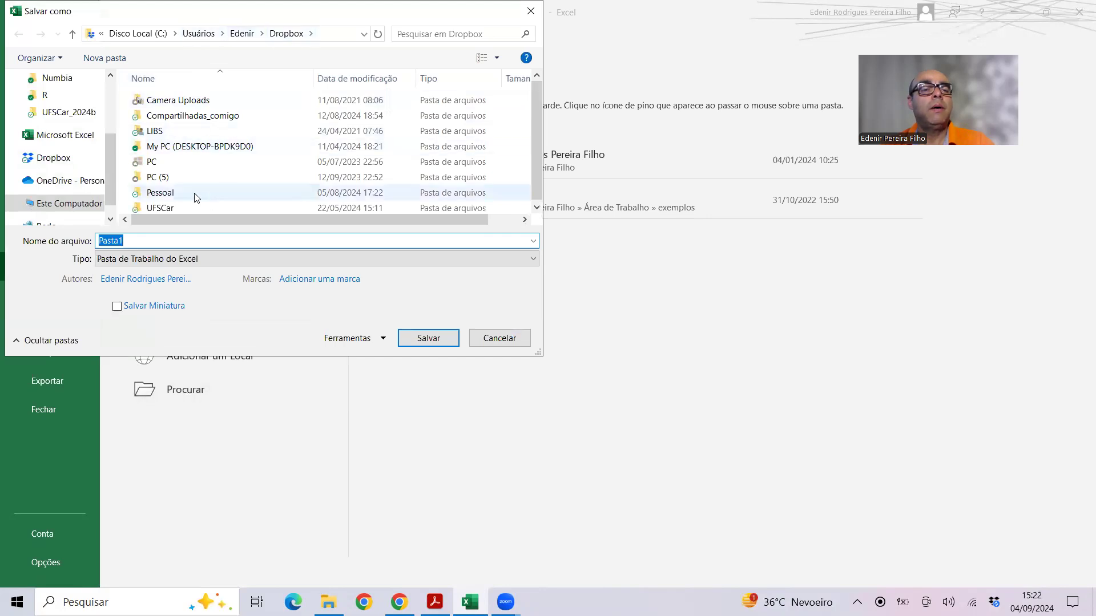
pyautogui.click(158, 207)
pyautogui.doubleClick(157, 205)
pyautogui.scroll(-3, 184, 157)
pyautogui.scroll(3, 184, 157)
pyautogui.doubleClick(186, 147)
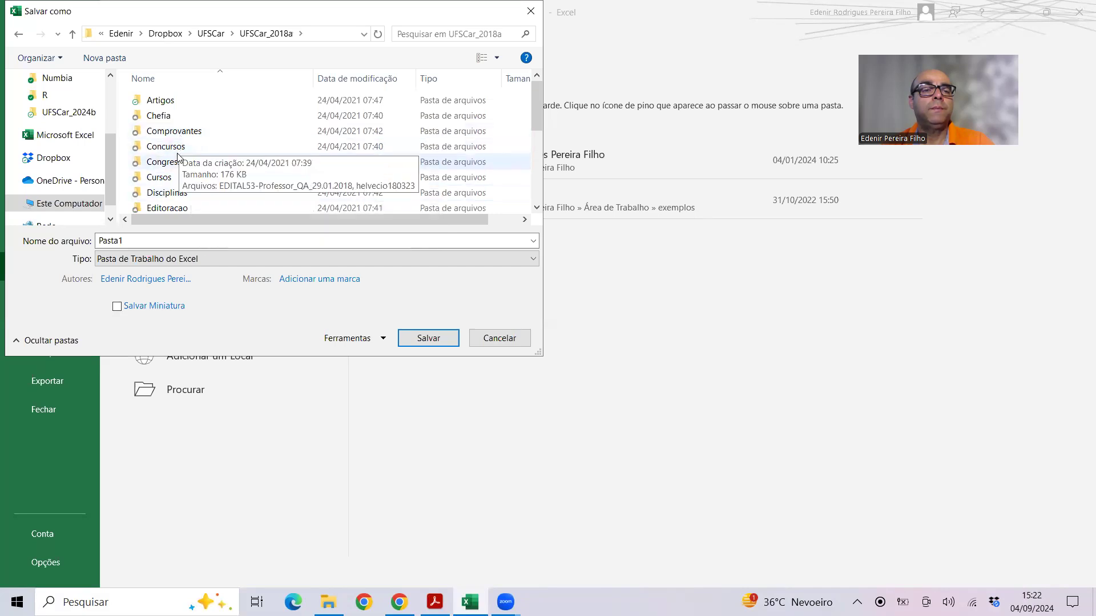
# Browse through Artigos, the authors' folder, Videos and videos_finais into Playlist32_Disciplina_Quimiometria_I as the save location
pyautogui.click(171, 100)
pyautogui.doubleClick(174, 101)
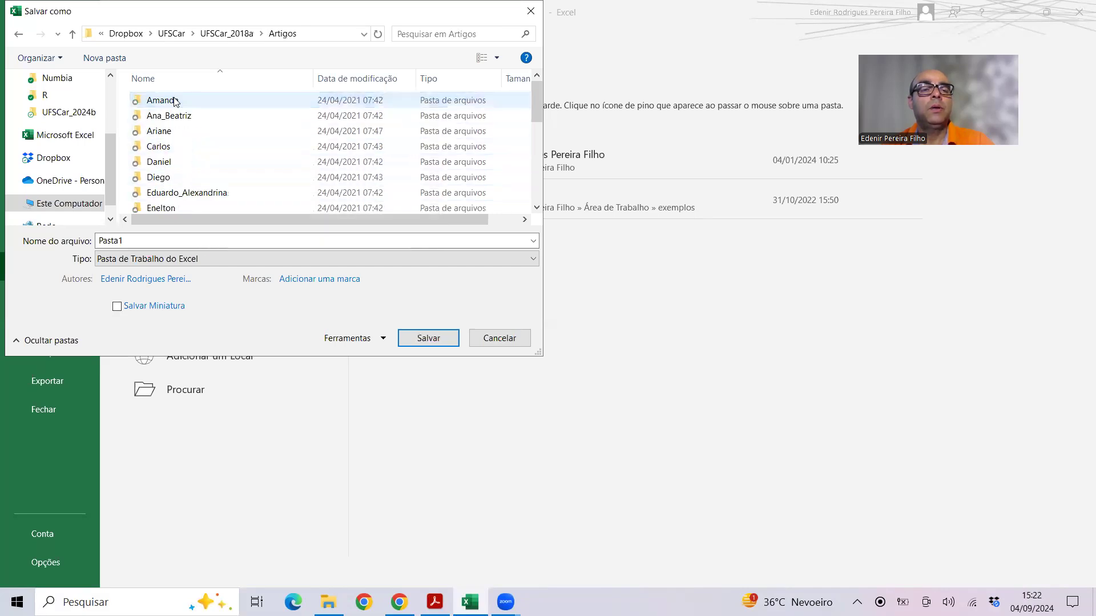
pyautogui.scroll(-1, 188, 194)
pyautogui.click(188, 196)
pyautogui.doubleClick(189, 196)
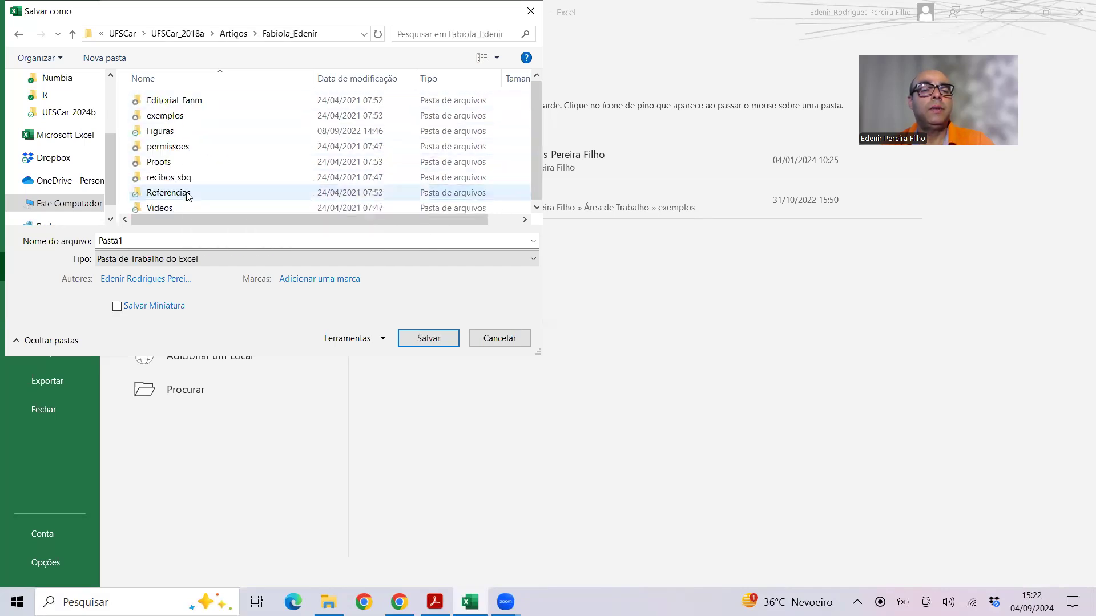
pyautogui.scroll(-1, 188, 196)
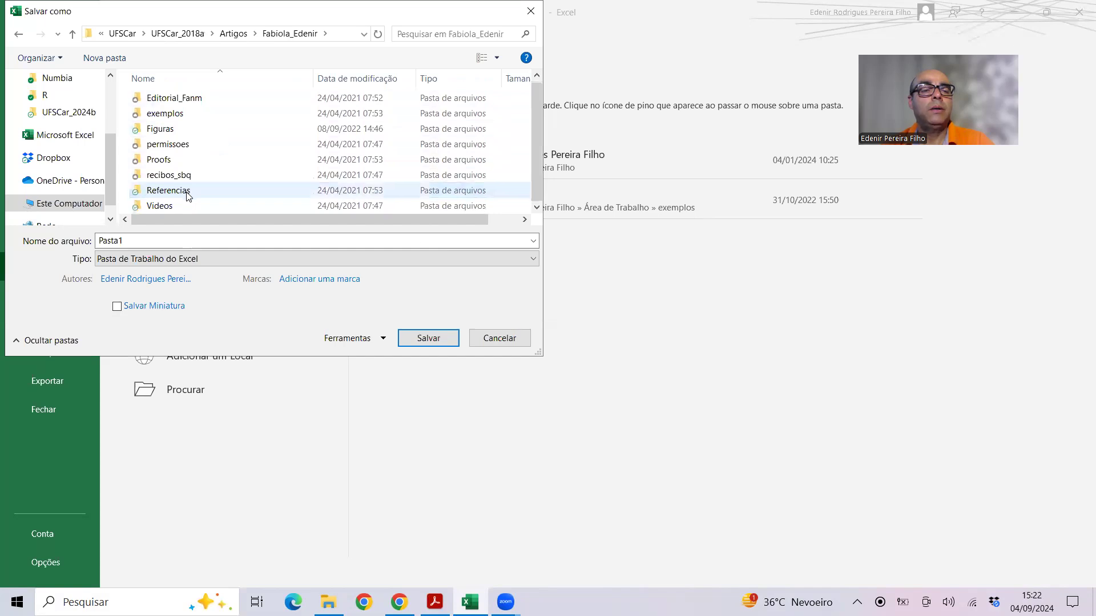
pyautogui.click(168, 205)
pyautogui.doubleClick(169, 206)
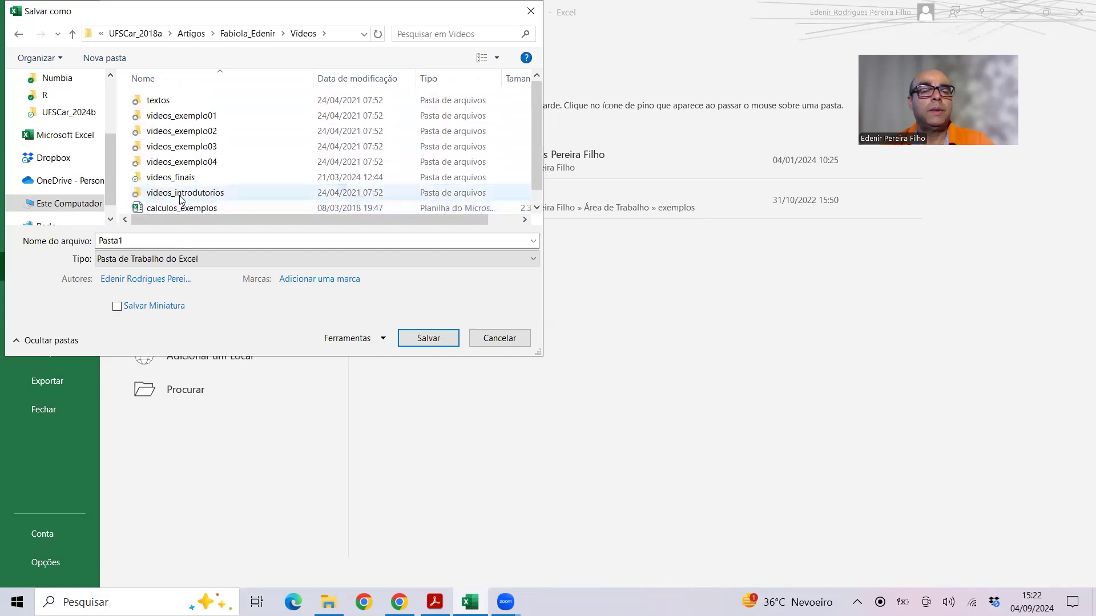
pyautogui.click(188, 177)
pyautogui.doubleClick(188, 177)
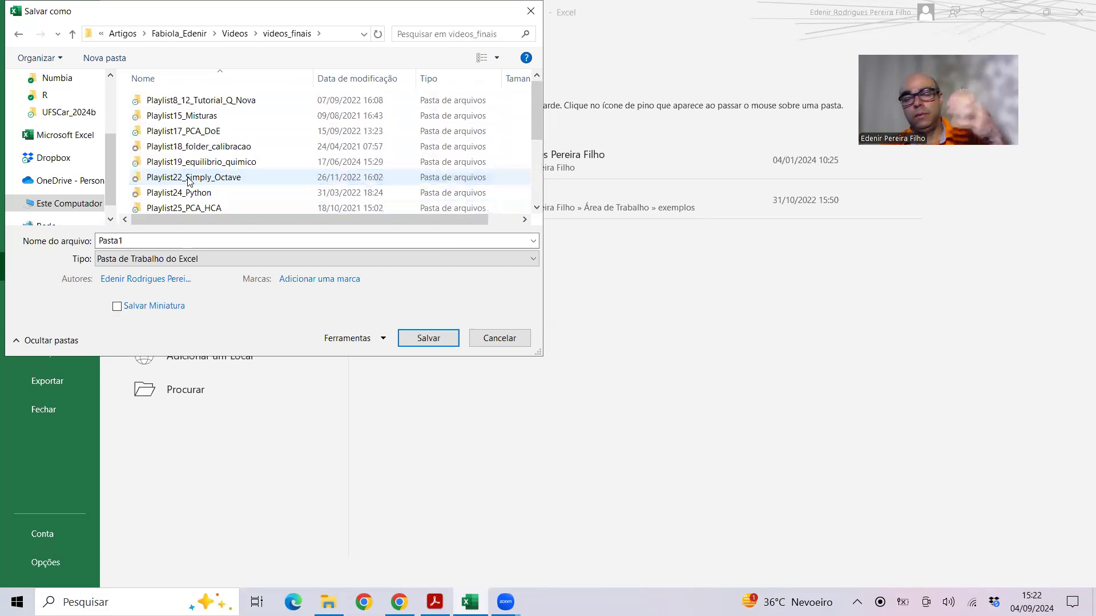
pyautogui.scroll(-3, 194, 182)
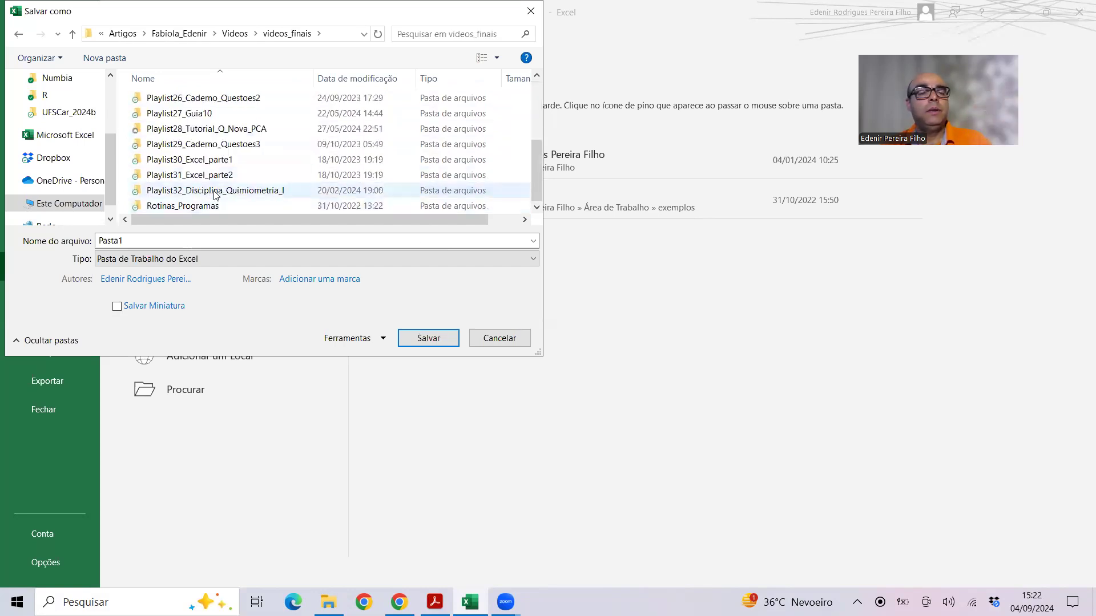
pyautogui.doubleClick(216, 191)
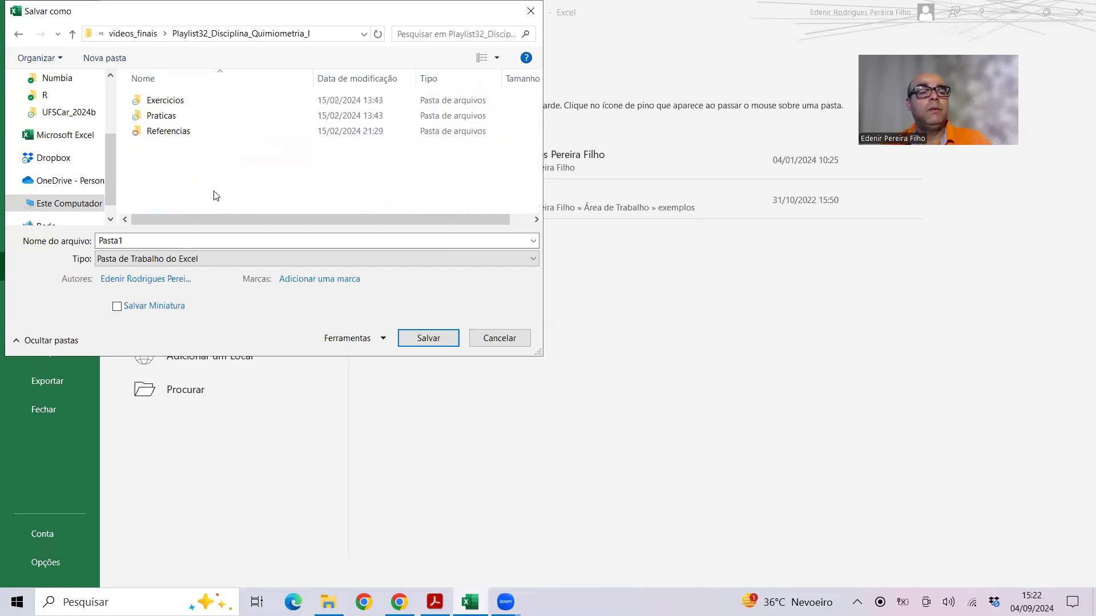
# Create a new folder named Parte16_interacao_audiencia inside Playlist32_Disciplina_Quimiometria_I
pyautogui.click(104, 61)
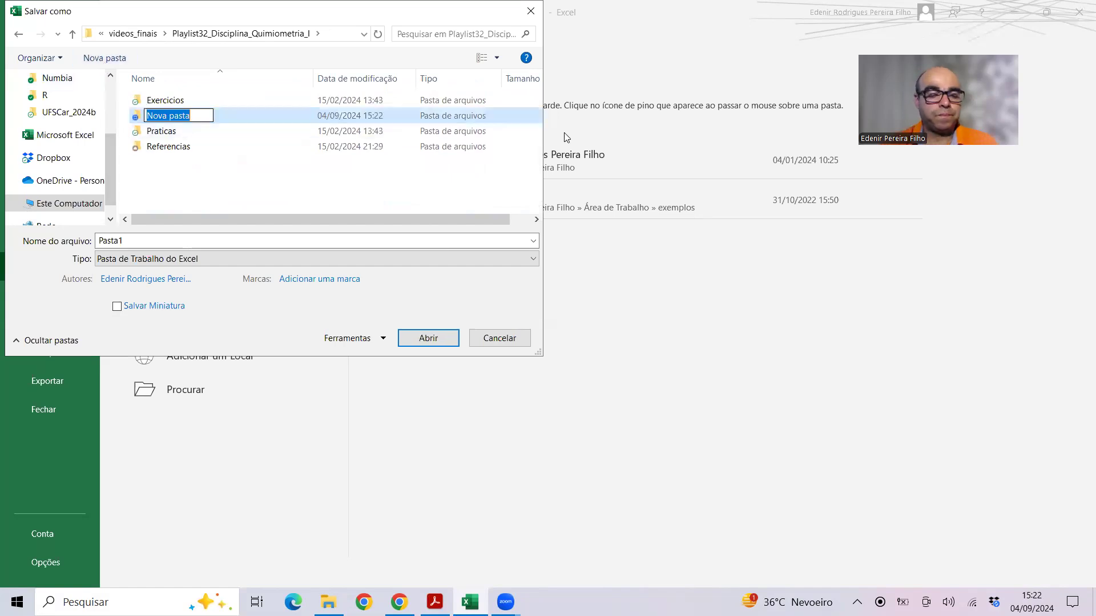
pyautogui.write('Parte')
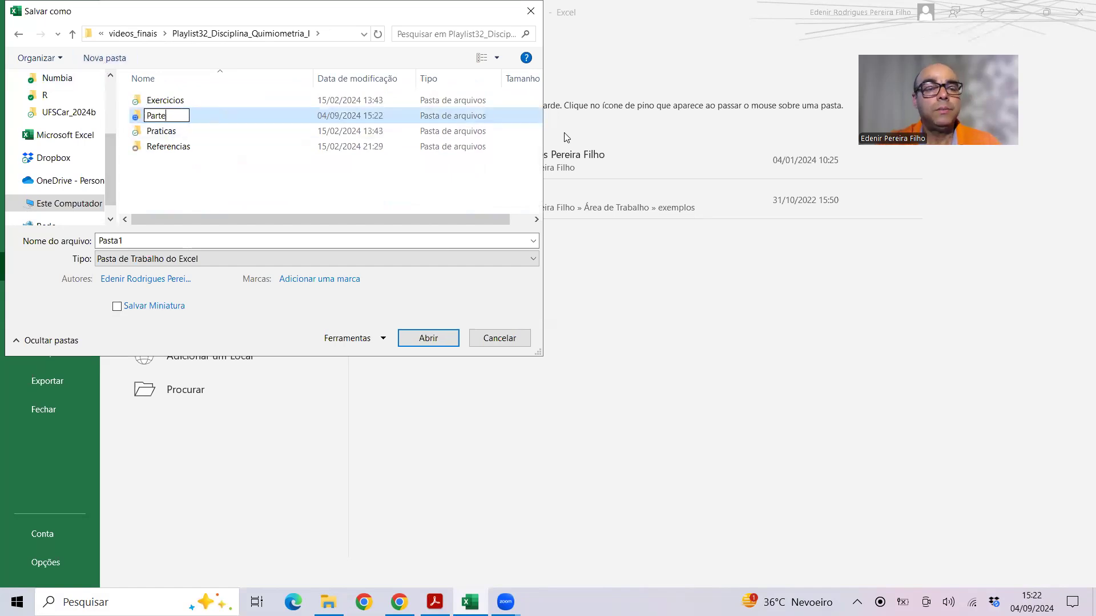
pyautogui.write('16_')
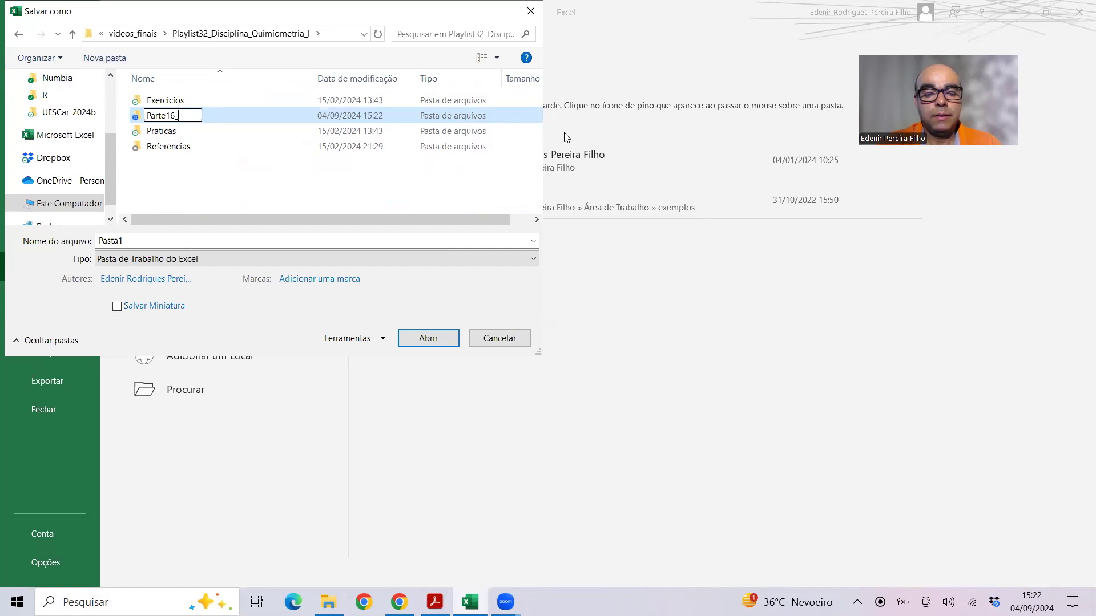
pyautogui.write('interac')
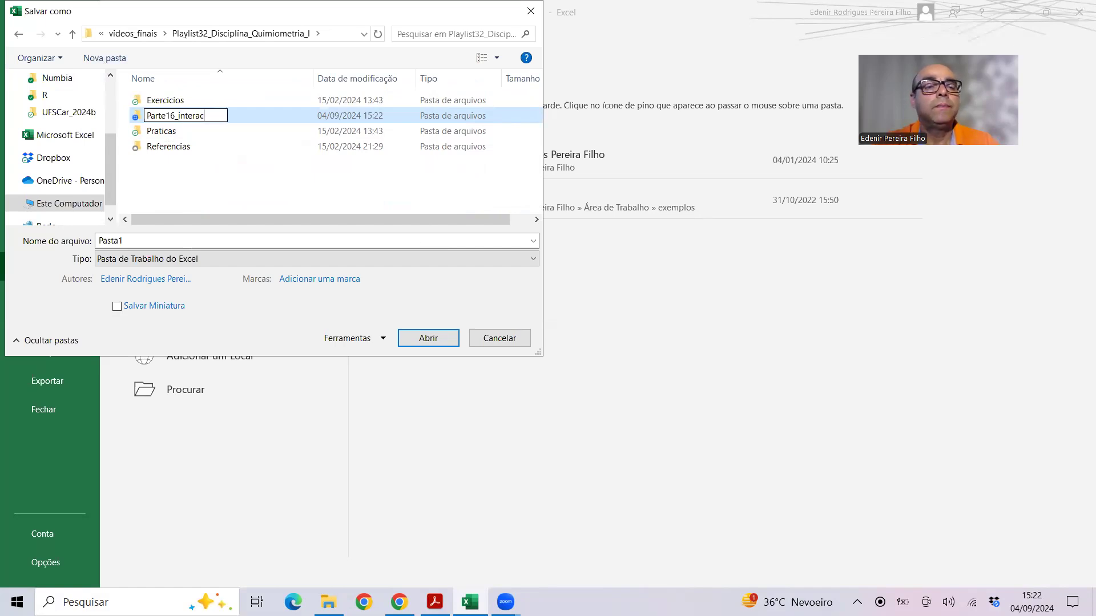
pyautogui.write('ao_a')
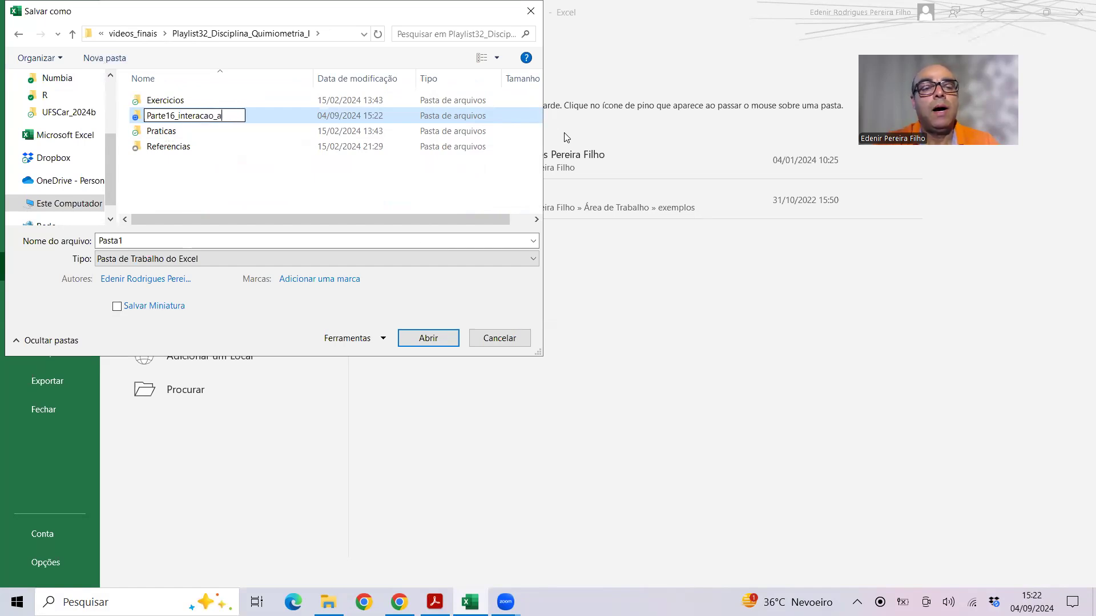
pyautogui.write('udiencia')
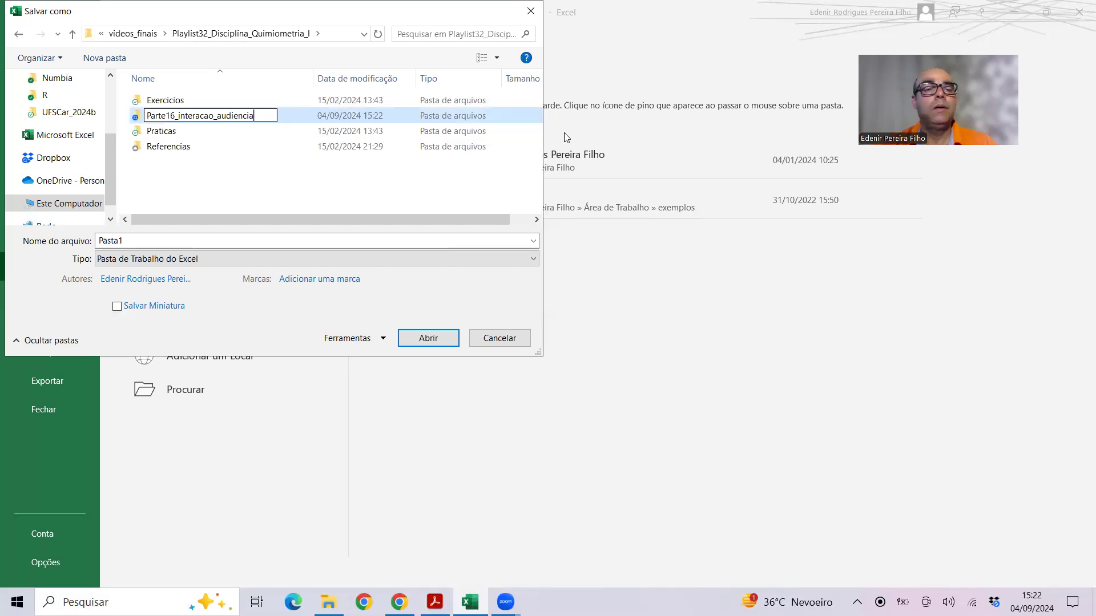
pyautogui.press('Return')
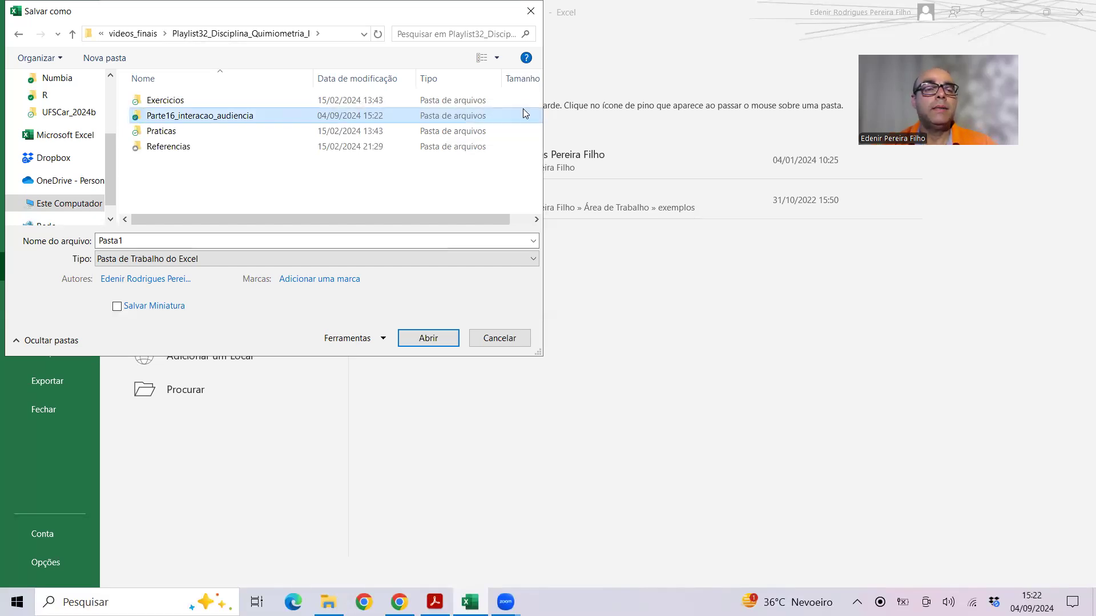
# Save the workbook as Pergunta240904 inside the Parte16_interacao_audiencia folder
pyautogui.doubleClick(228, 116)
pyautogui.doubleClick(142, 240)
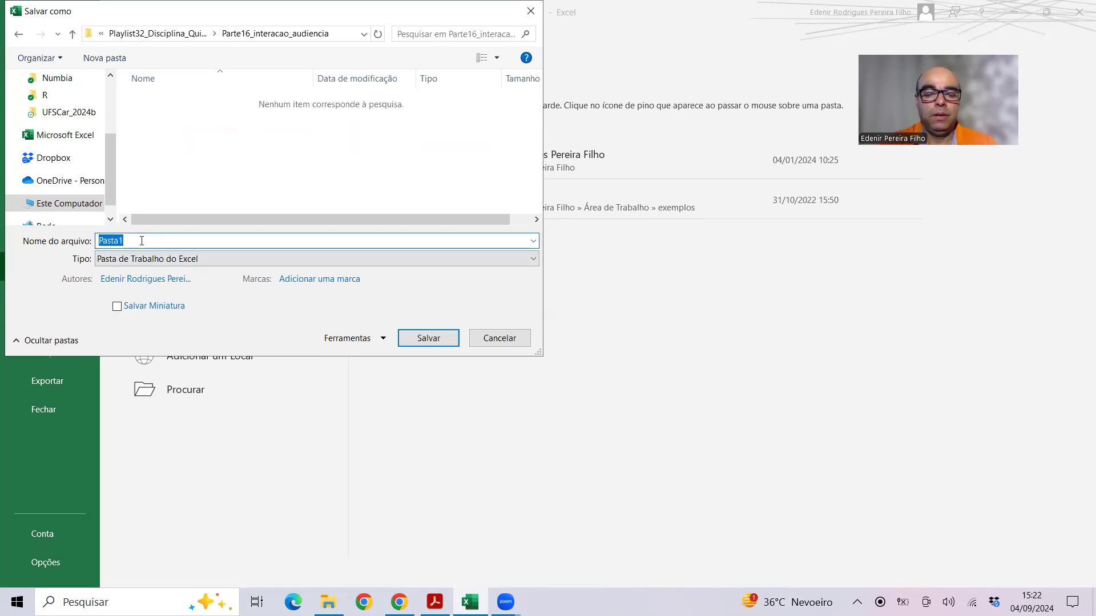
pyautogui.write('Pergunta240904')
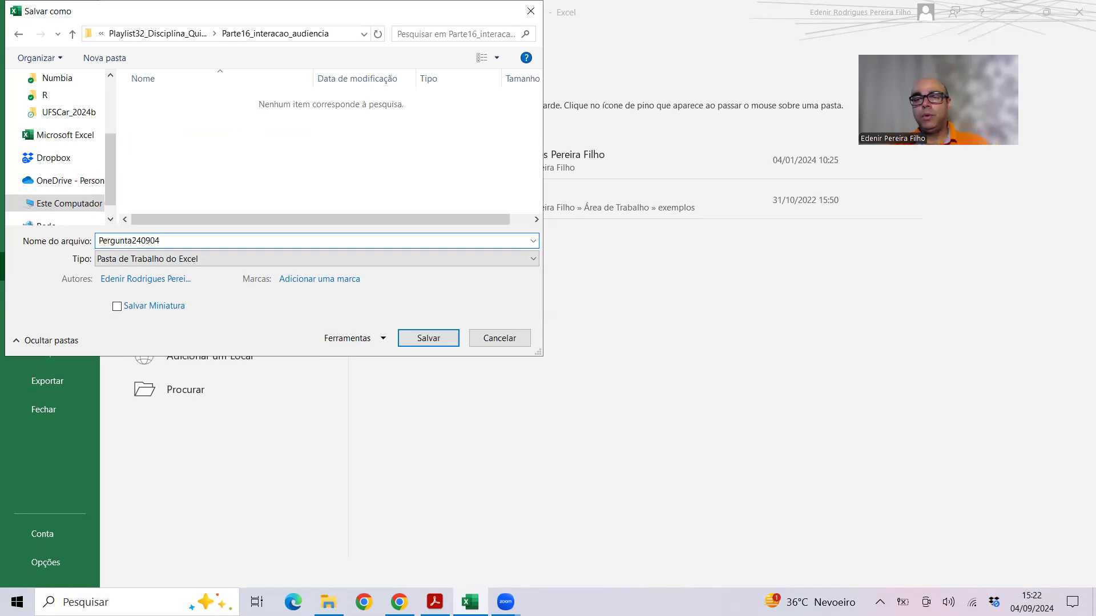
pyautogui.press('Return')
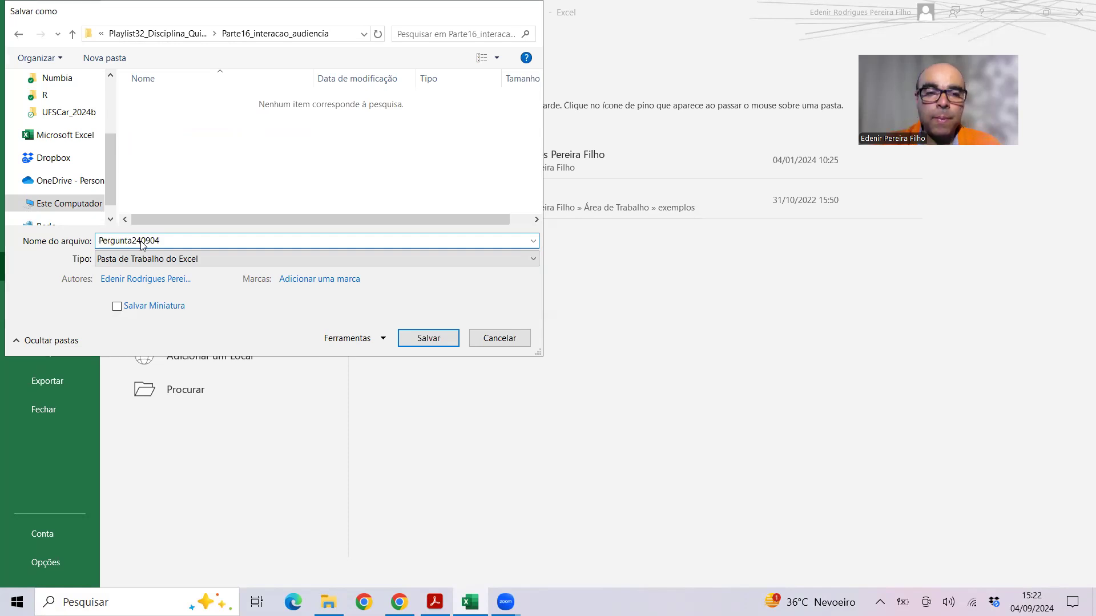